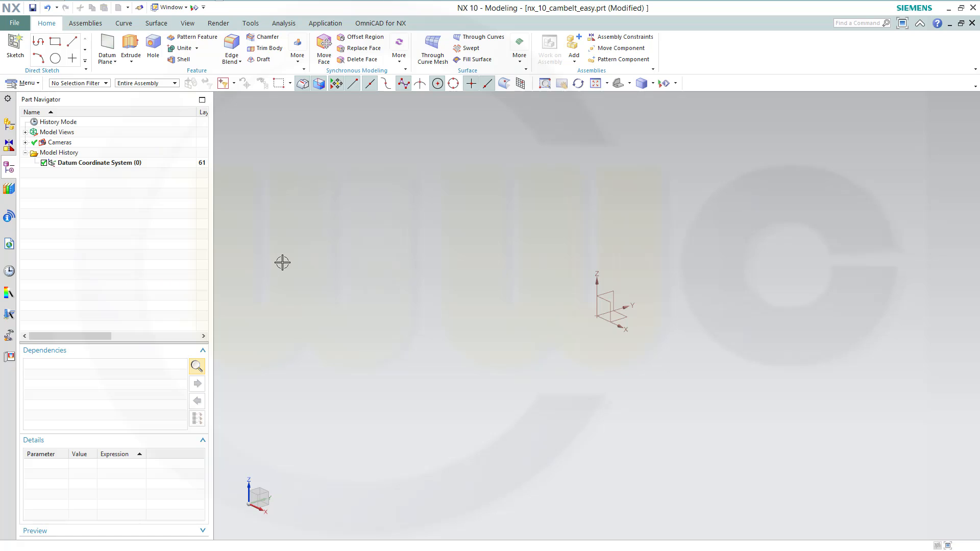
- Create a sketch on the YZ plane of the datum coordinate system
left_click(15, 45)
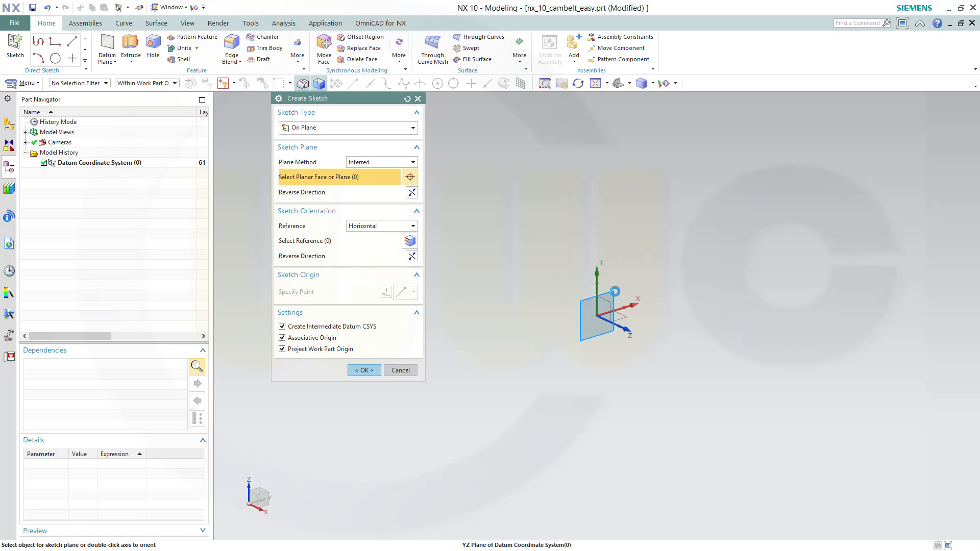
left_click(607, 316)
left_click(362, 370)
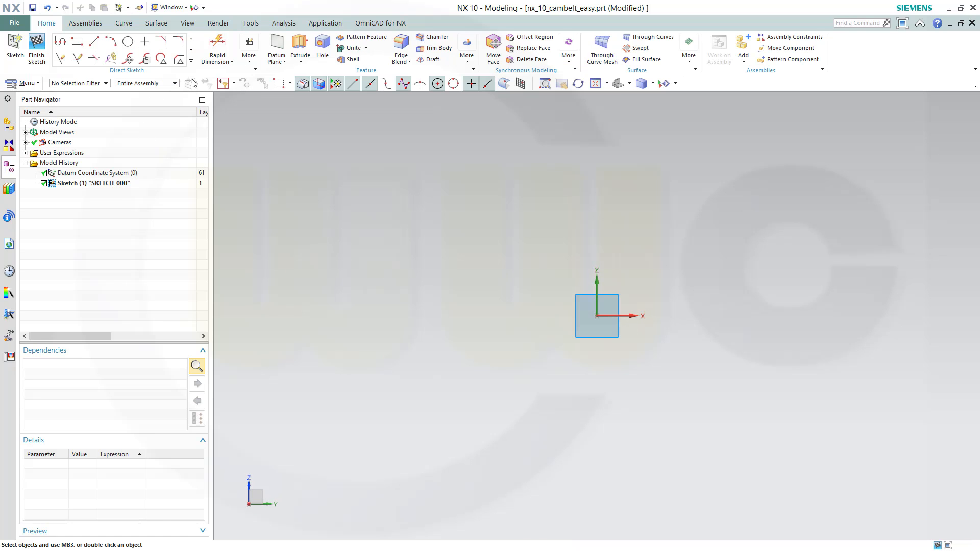
- Draw an open degree-3 studio spline through 11 points, looping clockwise from above the origin to below it, and finish the sketch
left_click(191, 51)
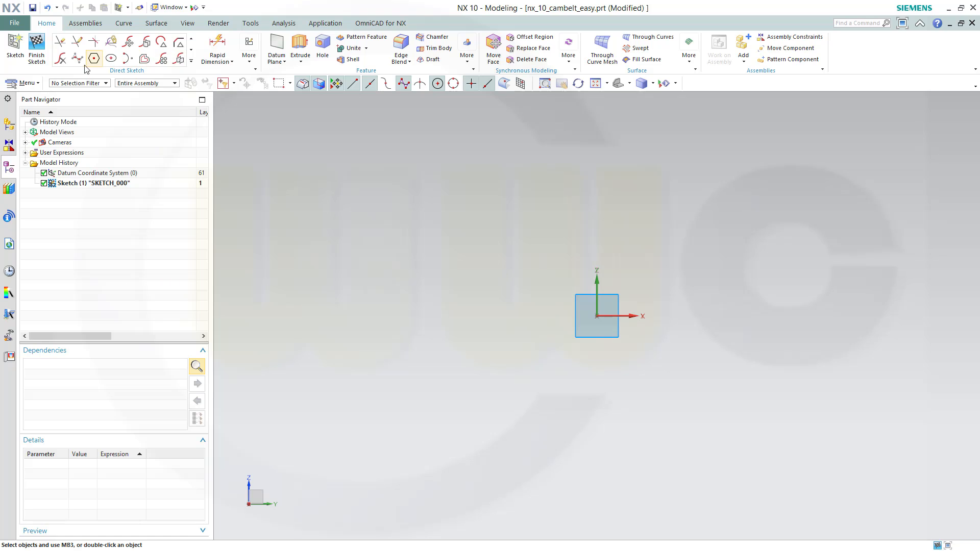
left_click(59, 58)
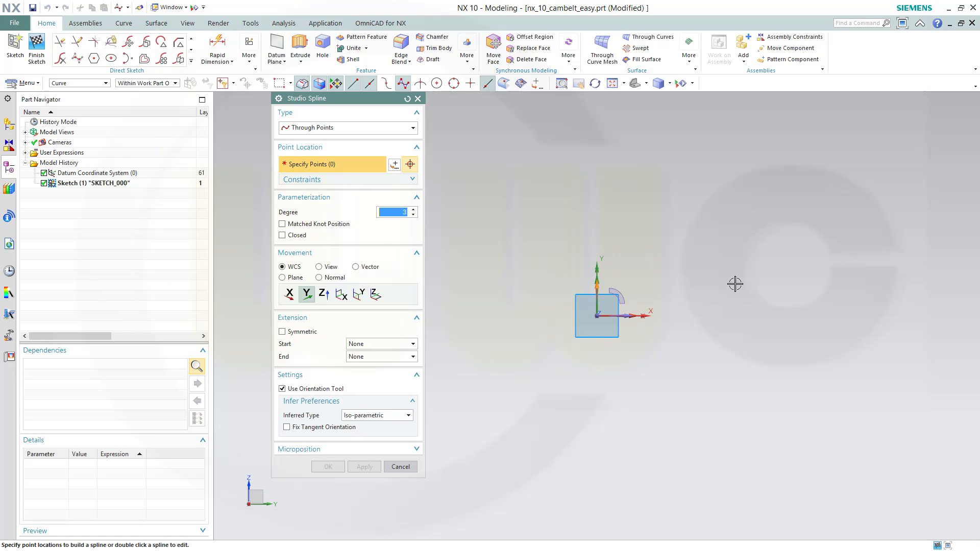
mouse_move(734, 283)
middle_mouse_down("shift")
mouse_move(678, 300)
mouse_move(504, 253)
middle_mouse_up("shift")
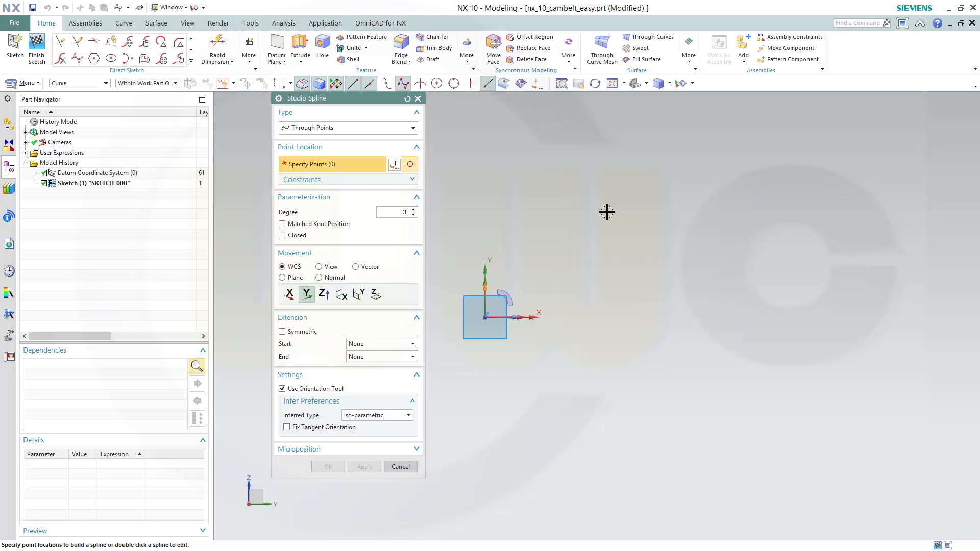
left_click(570, 211)
left_click(684, 168)
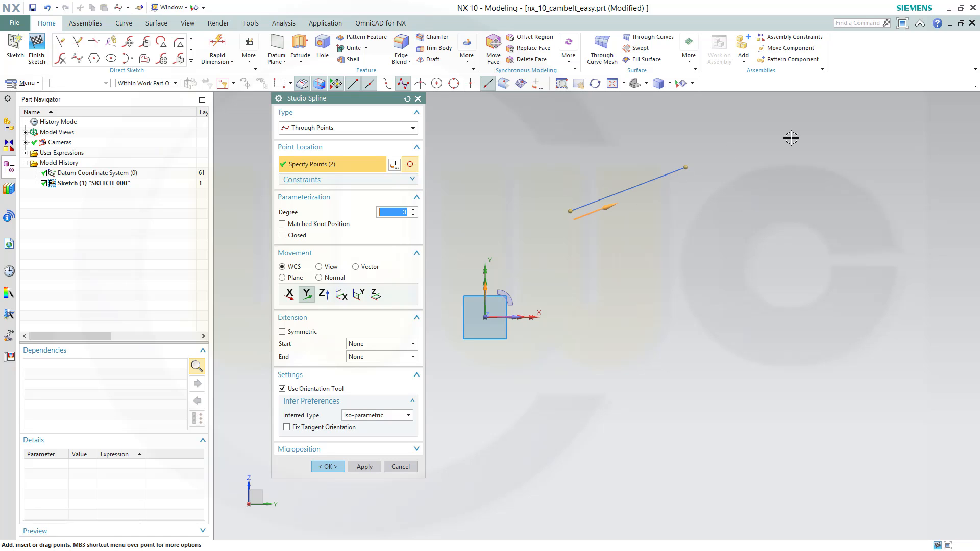
left_click(834, 150)
left_click(922, 216)
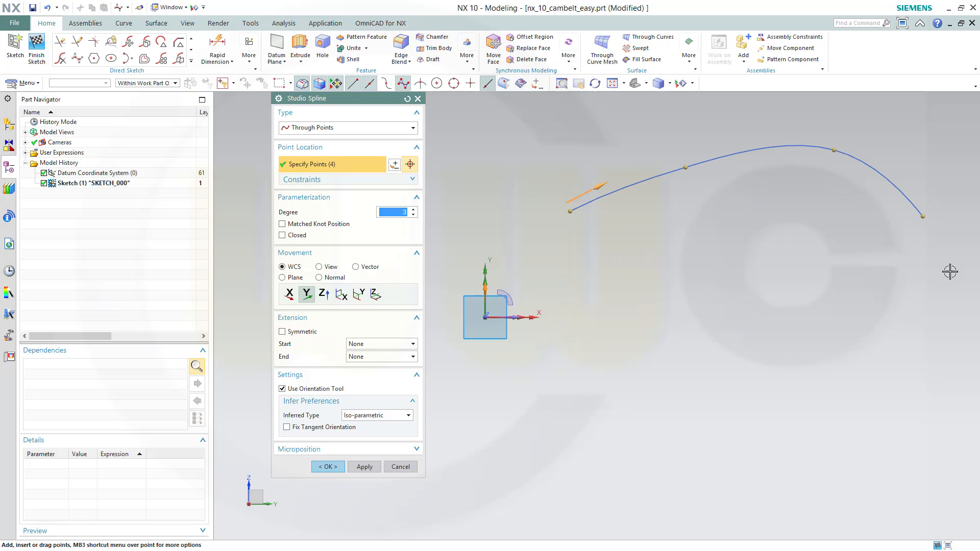
left_click(960, 315)
left_click(944, 434)
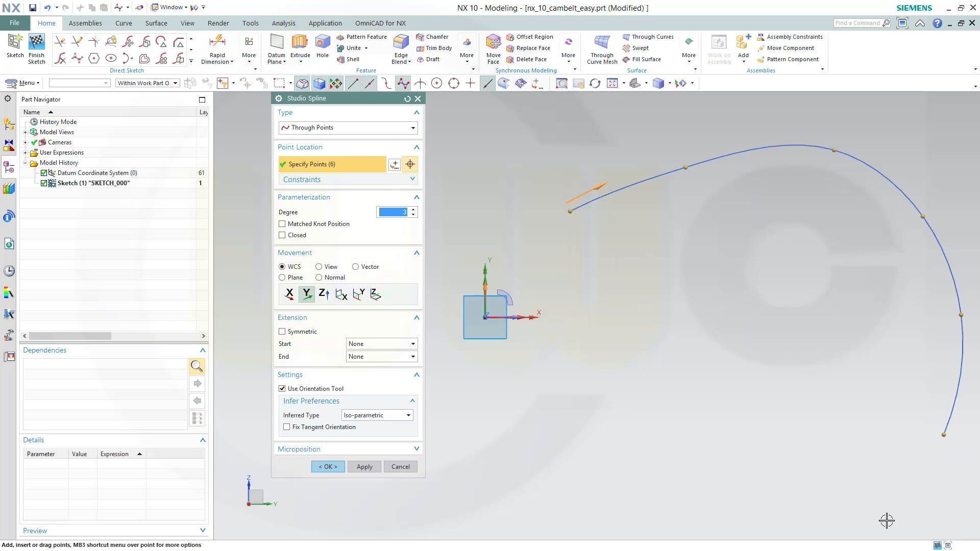
left_click(886, 520)
left_click(723, 532)
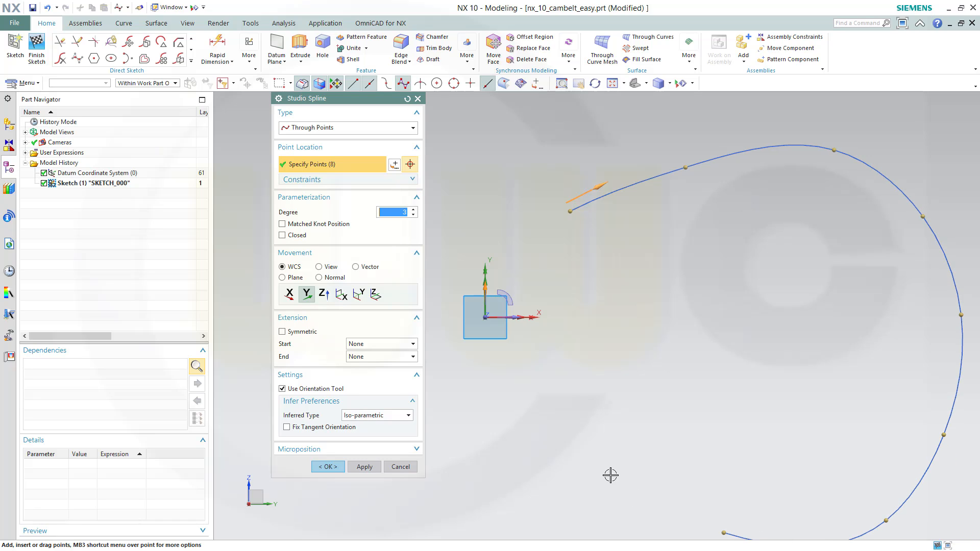
left_click(610, 475)
left_click(506, 421)
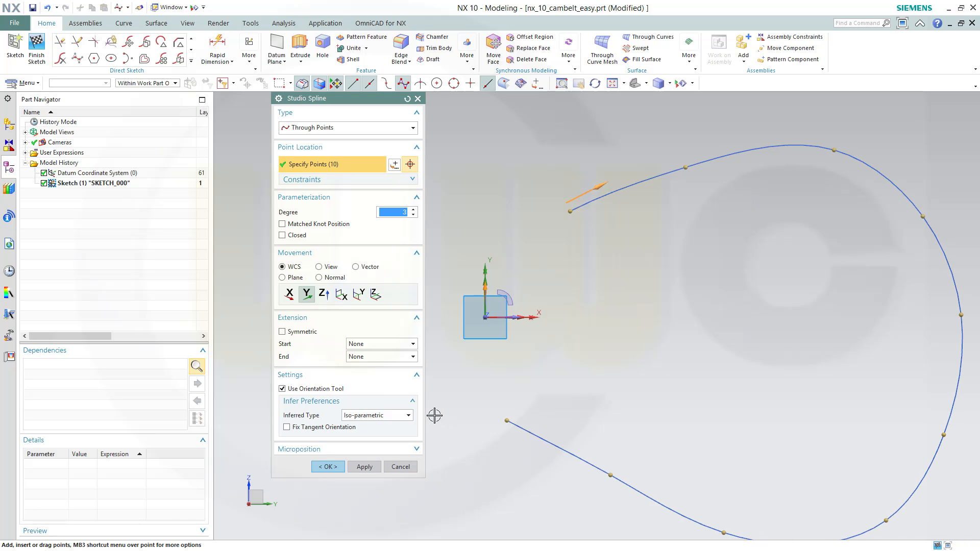
middle_click_drag(435, 415, 635, 406, "shift")
left_click(634, 402)
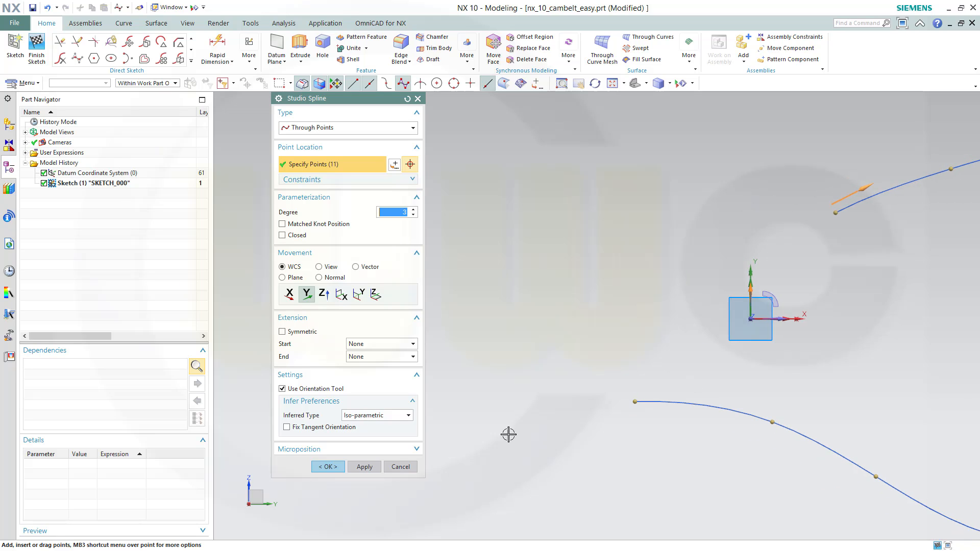
left_click(326, 470)
scroll(902, 321, "up", 2)
scroll(907, 317, "down", 4)
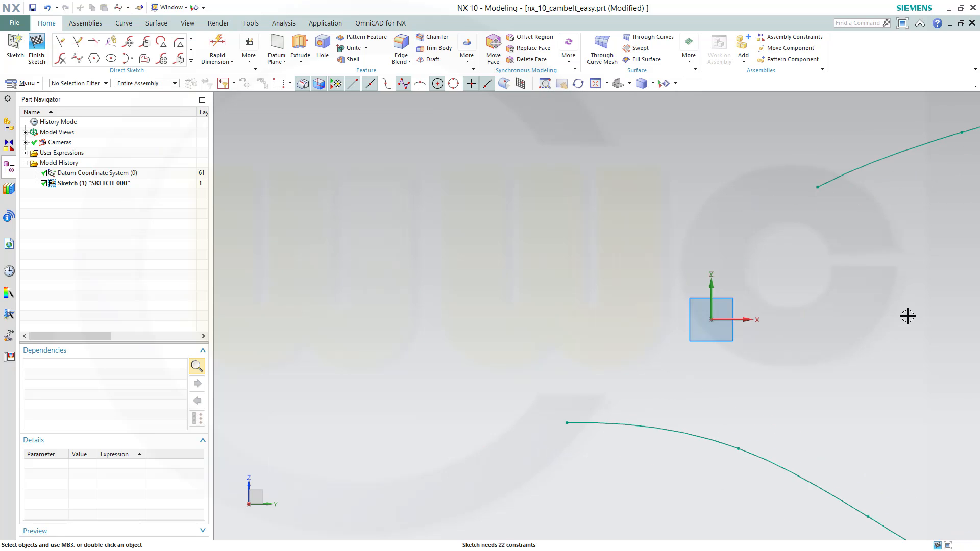
middle_click_drag(886, 359, 546, 362, "shift")
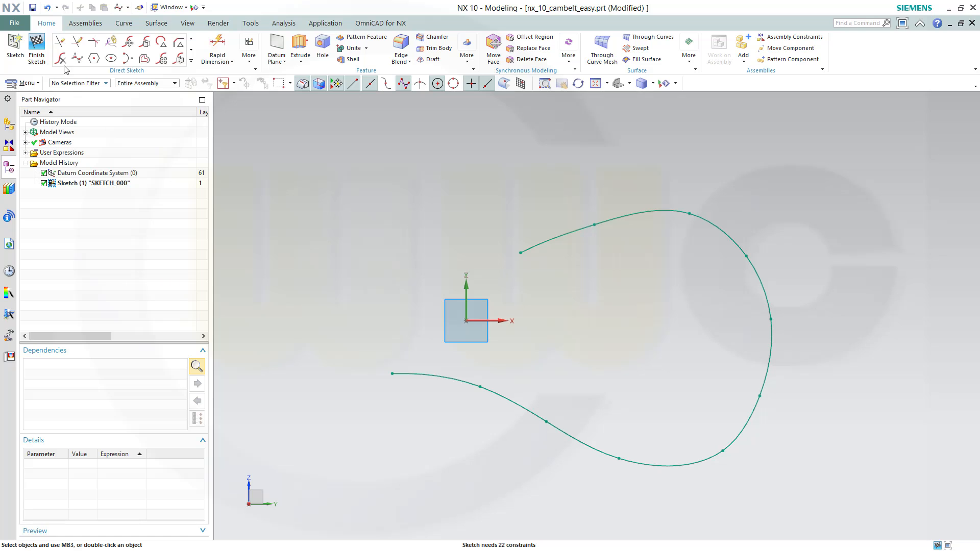
left_click(36, 47)
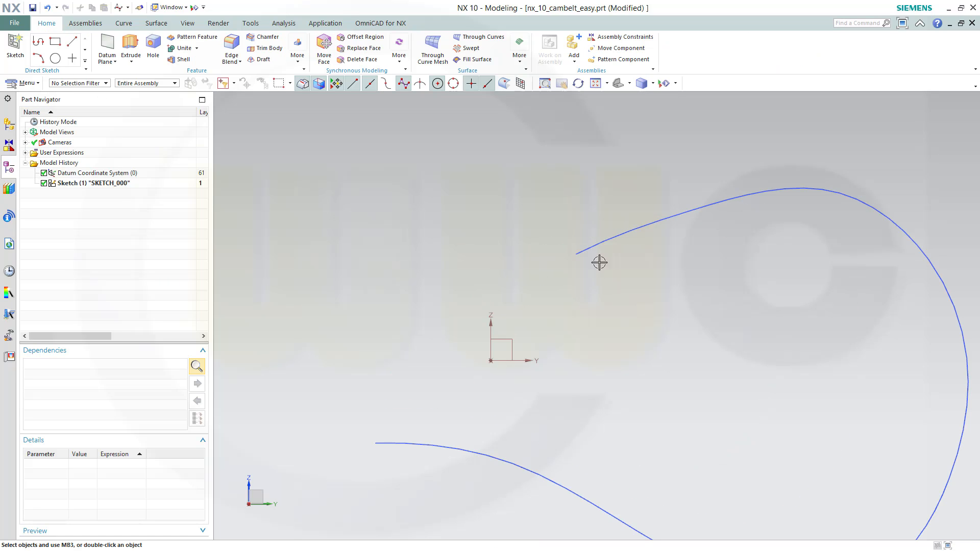
- Create an On Curve datum plane normal to the spline, through a point close to its upper end
left_click(114, 55)
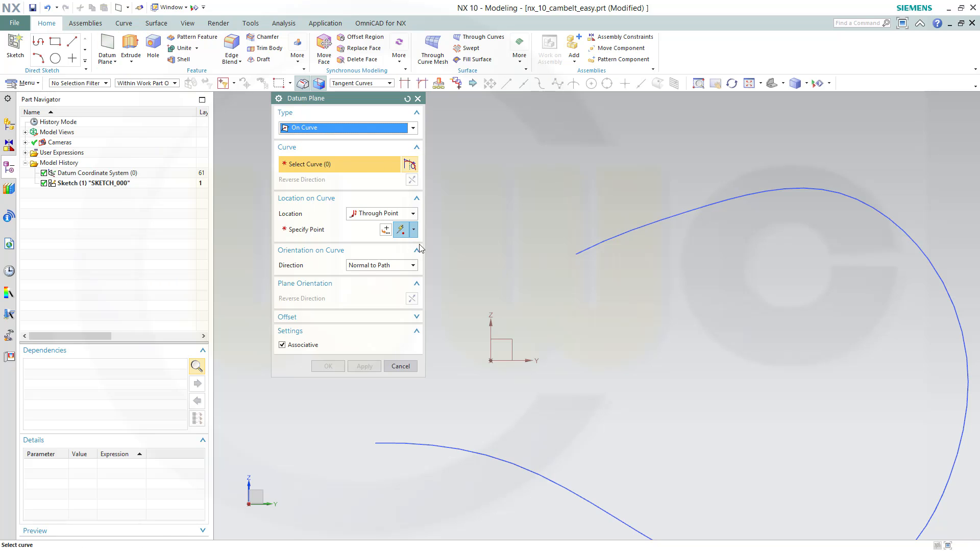
left_click(591, 247)
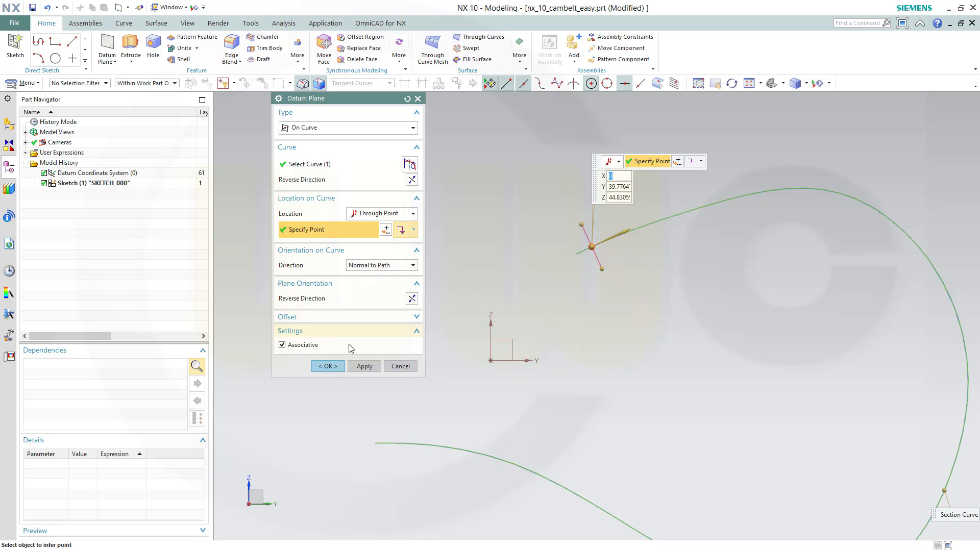
left_click(327, 365)
- Create a second sketch on the datum plane that is normal to the spline
scroll(669, 316, "up", 2)
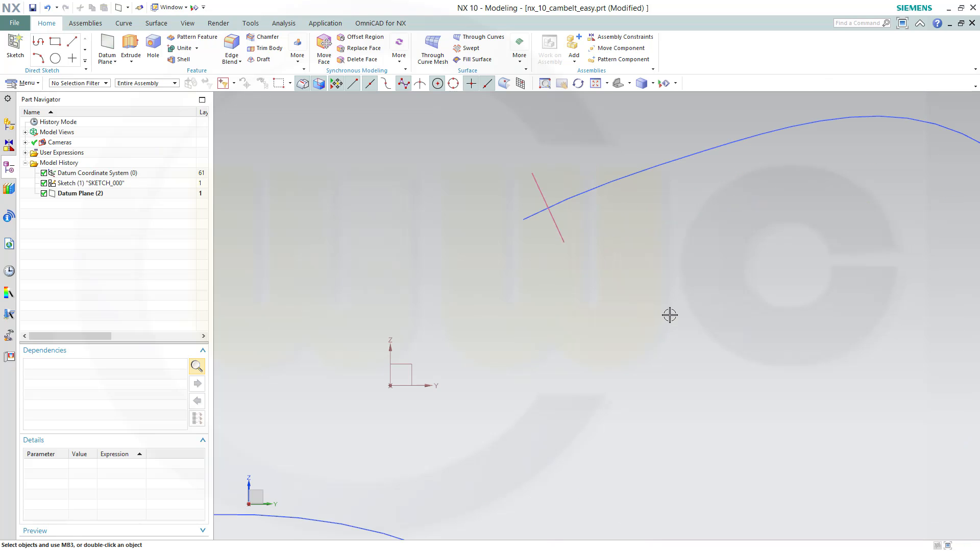
middle_click_drag(603, 299, 612, 303)
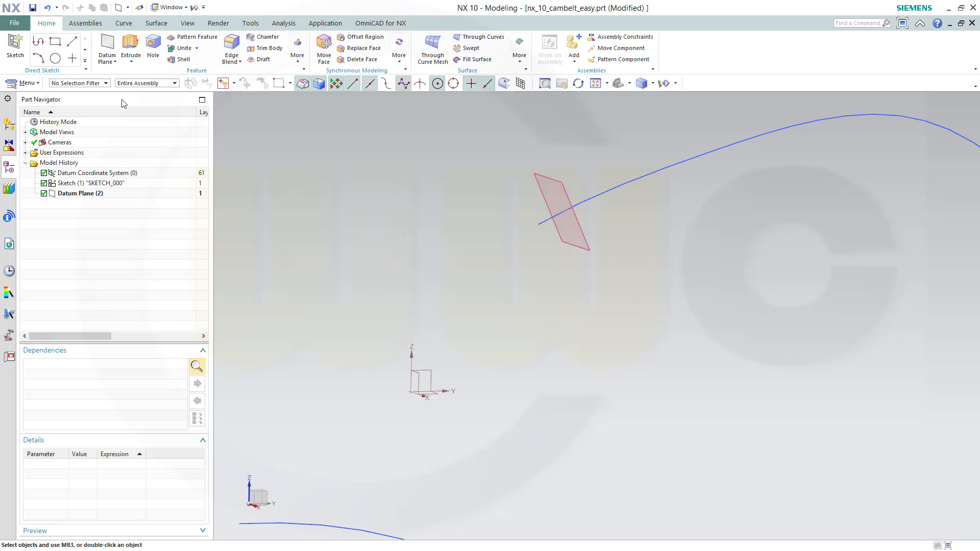
left_click(16, 47)
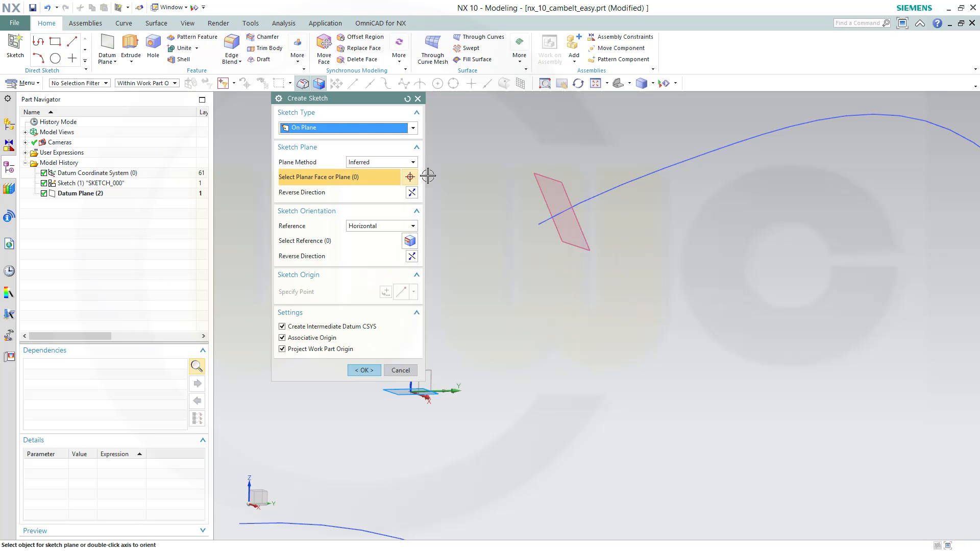
left_click(555, 191)
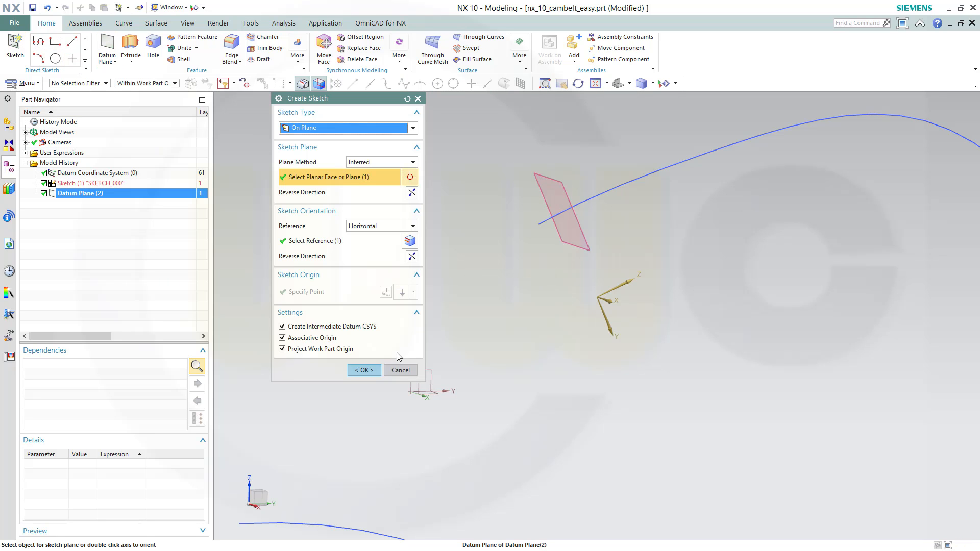
left_click(364, 370)
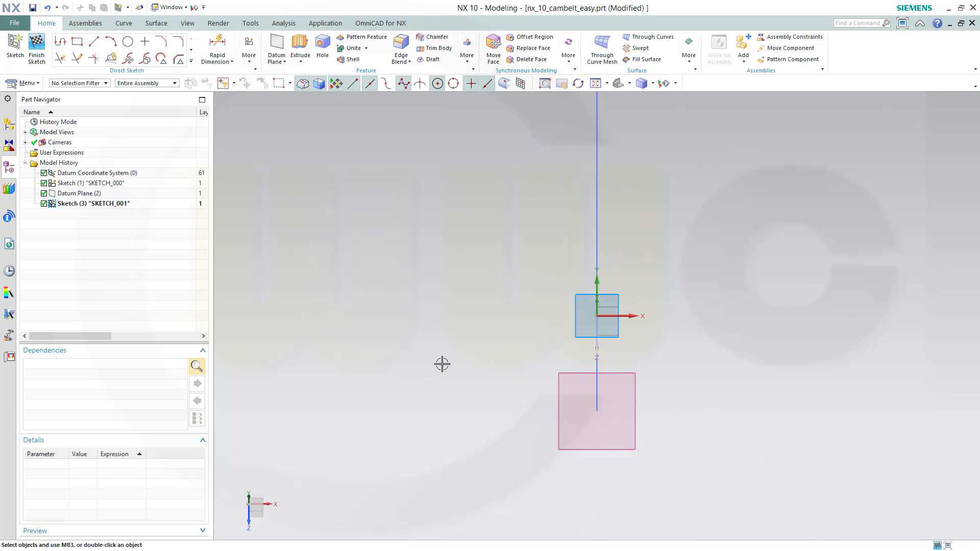
- Sketch a vertical line about 14 mm long, starting where the spline crosses the datum plane
left_click(98, 46)
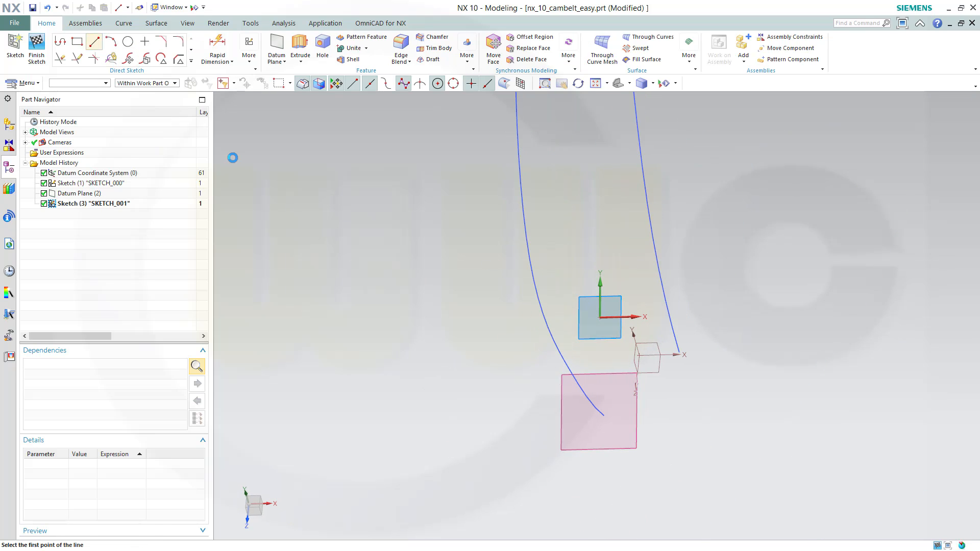
left_click(604, 417)
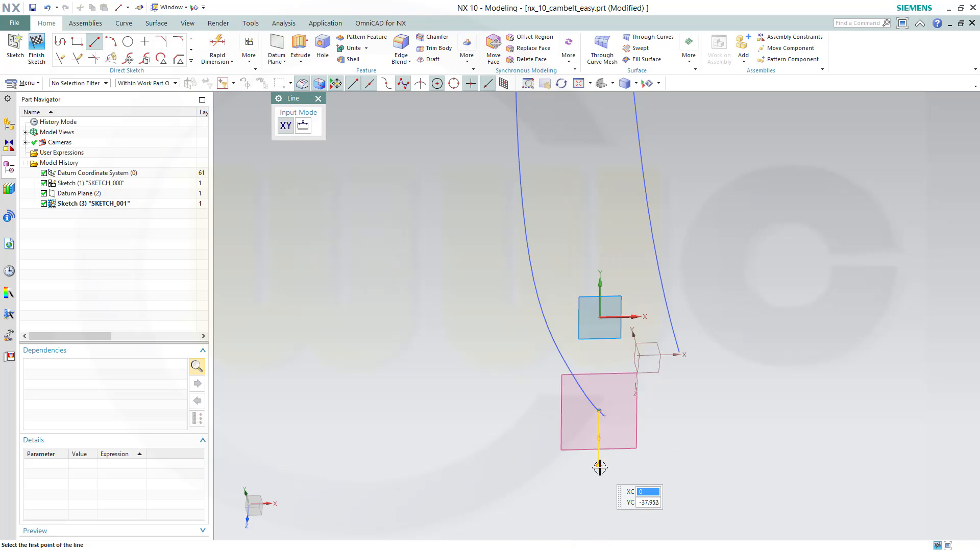
left_click(599, 465)
key("Escape")
- Dimension the vertical line's length at 15 mm and finish the sketch
left_click(217, 45)
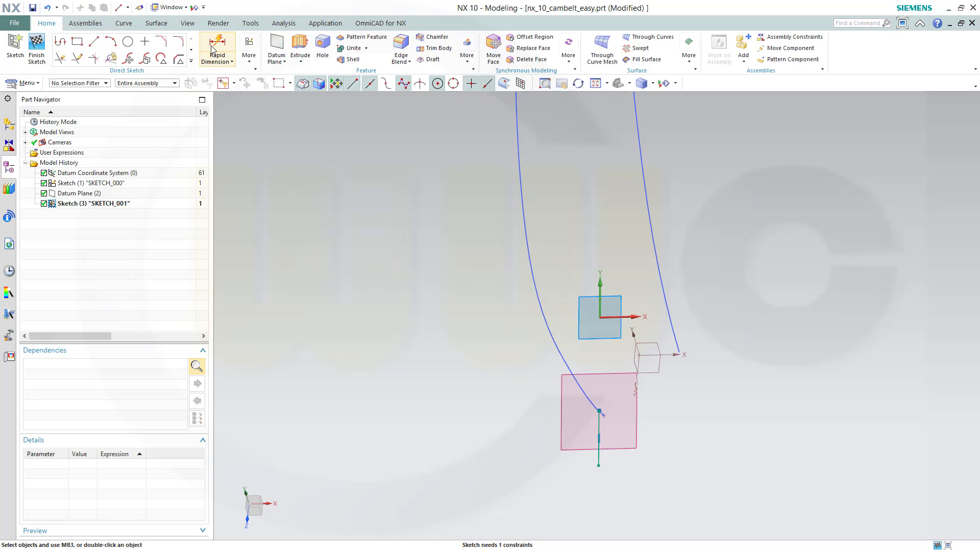
left_click(599, 454)
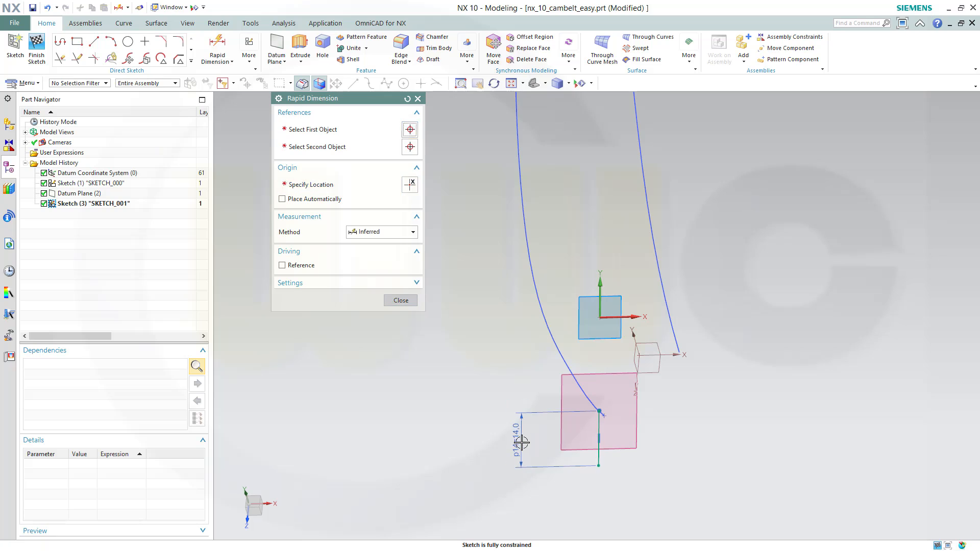
left_click(522, 443)
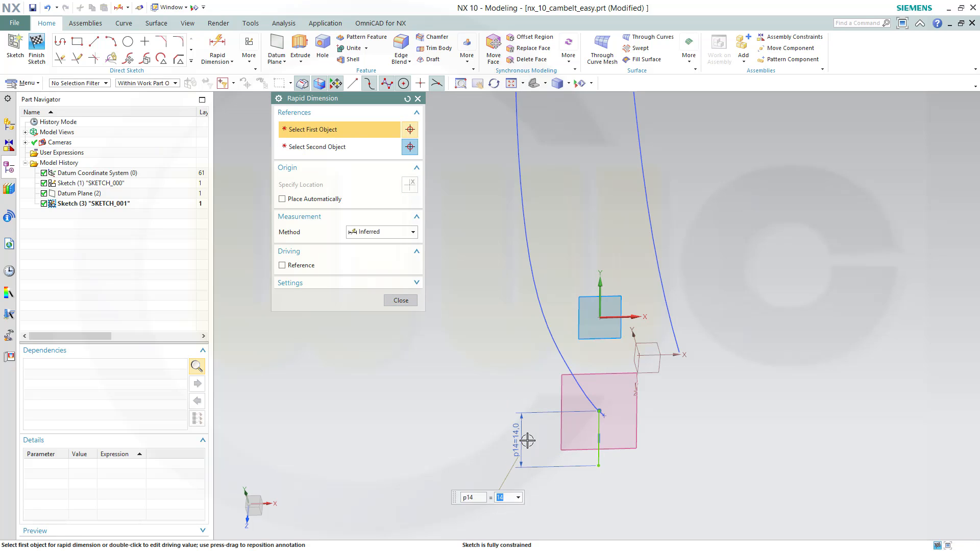
type("15")
key("Return")
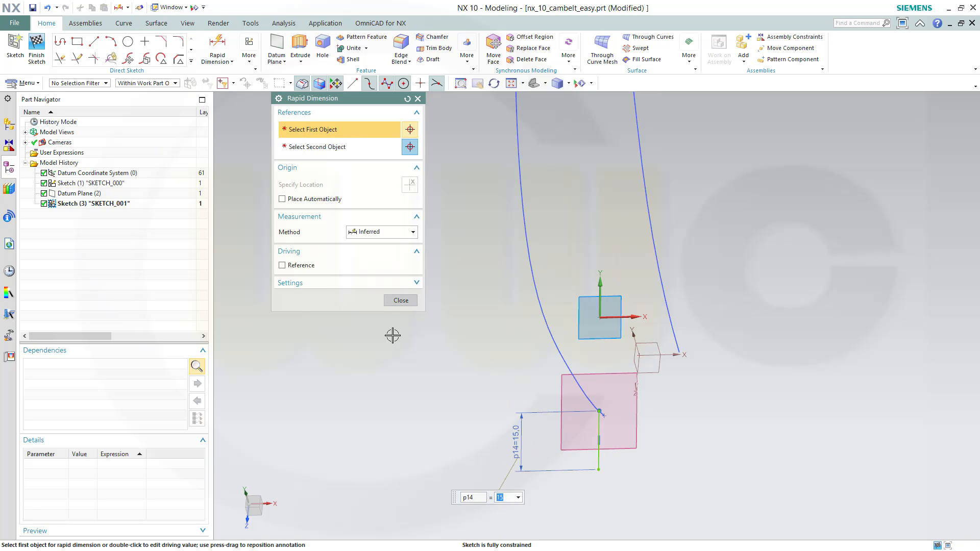
left_click(401, 300)
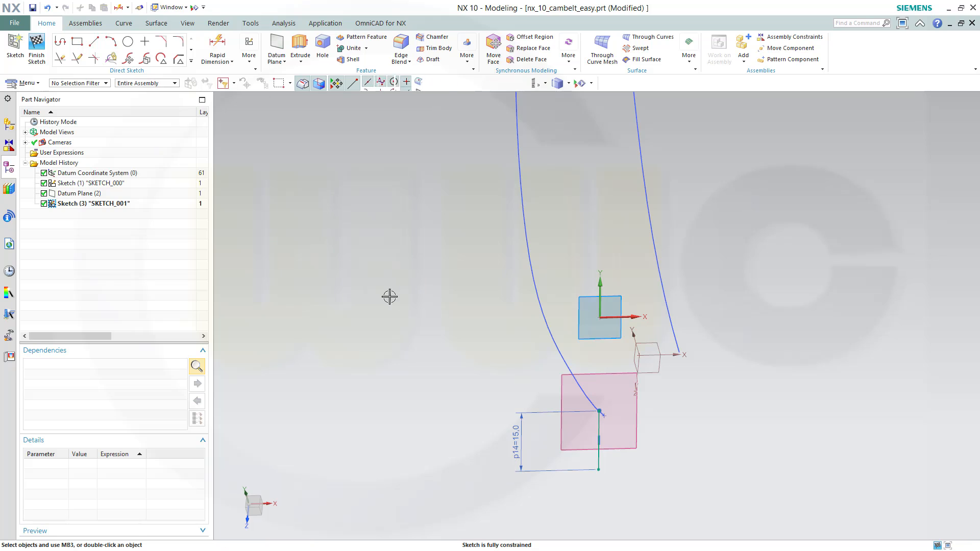
left_click(37, 48)
- Extrude the 15 mm line into a sheet with a symmetric distance of 10 mm
scroll(347, 303, "up", 2)
scroll(450, 365, "down", 2)
mouse_move(450, 366)
middle_mouse_down()
mouse_move(492, 381)
mouse_move(354, 304)
mouse_move(348, 376)
mouse_move(503, 275)
mouse_move(533, 352)
mouse_move(521, 249)
mouse_move(518, 284)
mouse_move(497, 266)
middle_mouse_up()
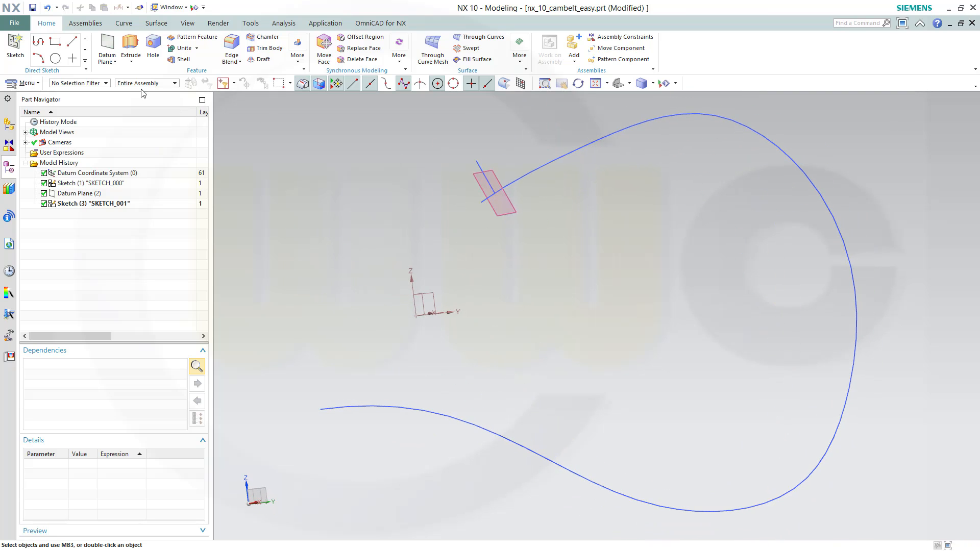
left_click(476, 162)
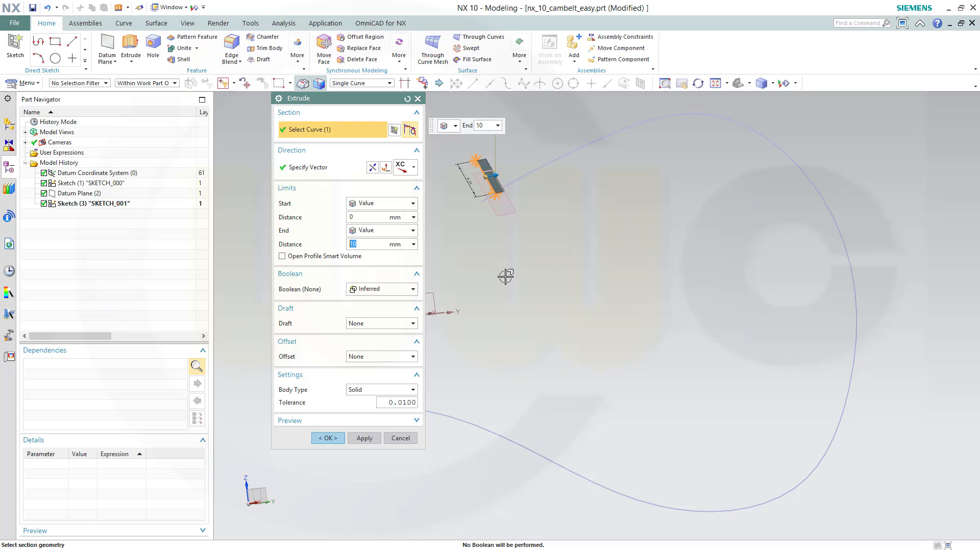
left_click(414, 204)
left_click(377, 223)
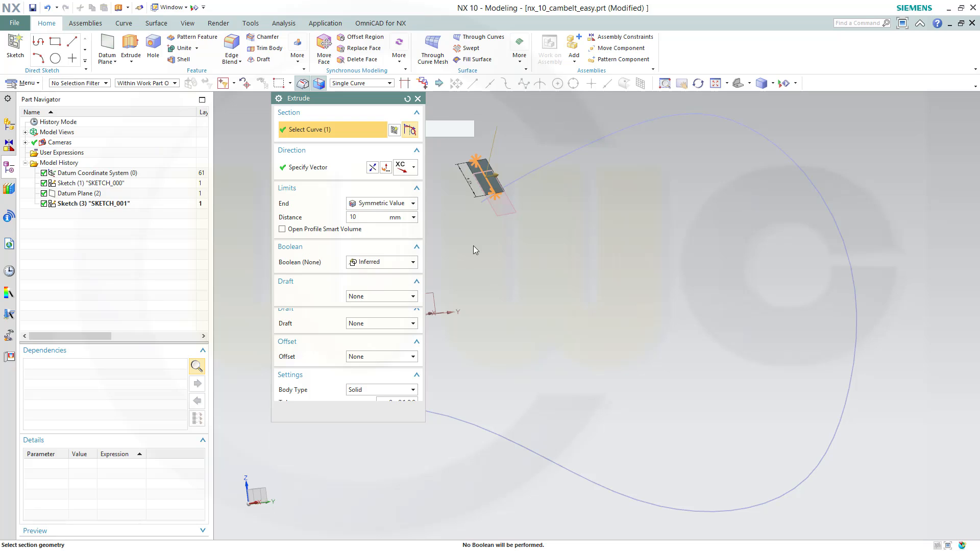
middle_click_drag(489, 268, 470, 291)
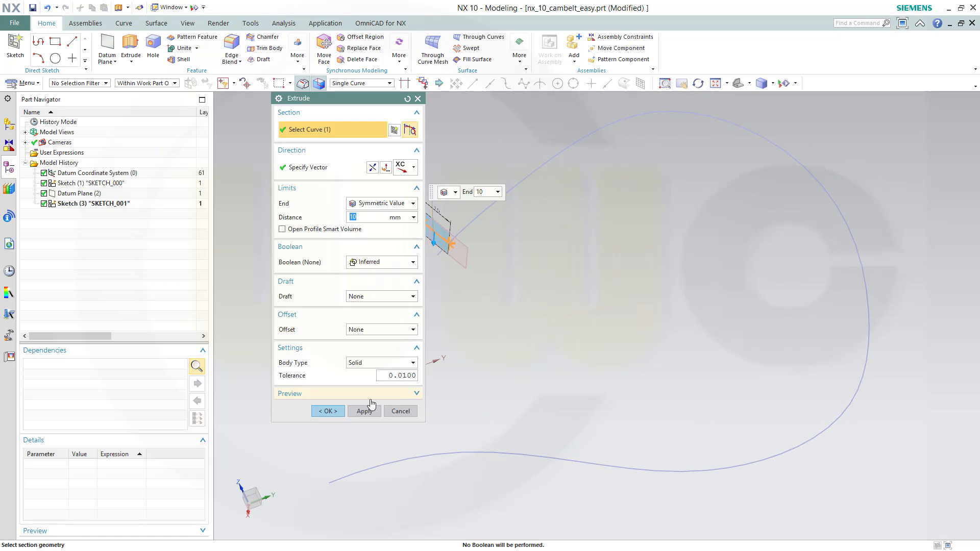
left_click(328, 411)
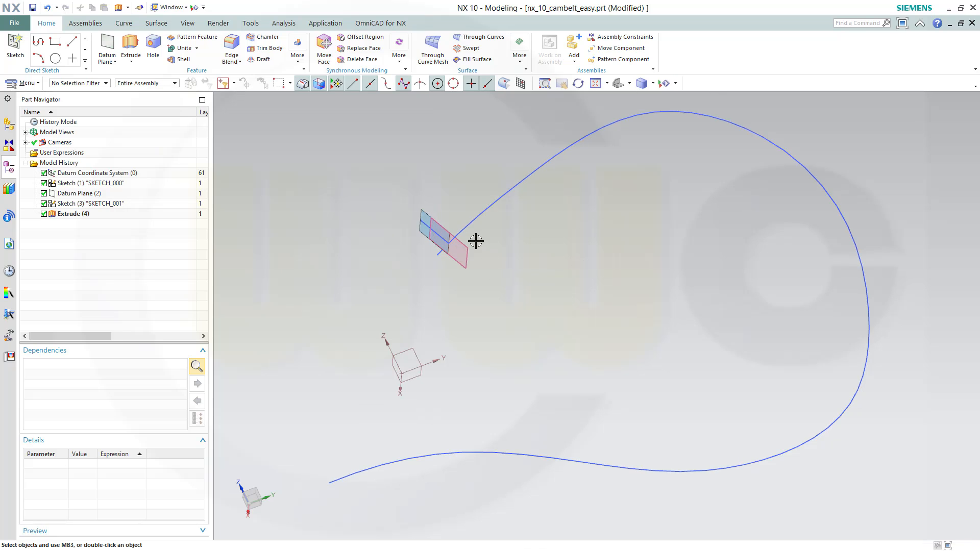
- Extrude the spline curve into a sheet from 0 to 10 mm along the X direction
middle_click_drag(466, 215, 465, 210)
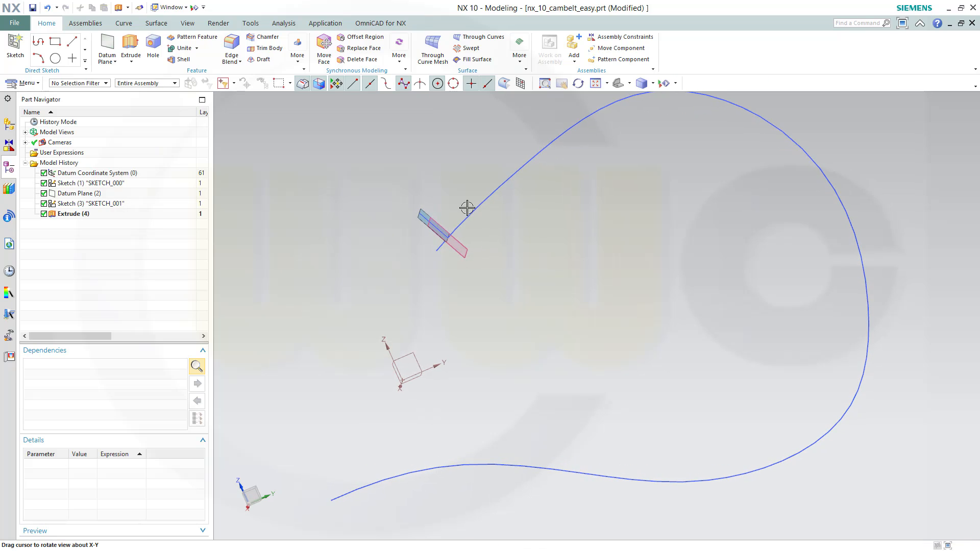
left_click(131, 46)
left_click(472, 210)
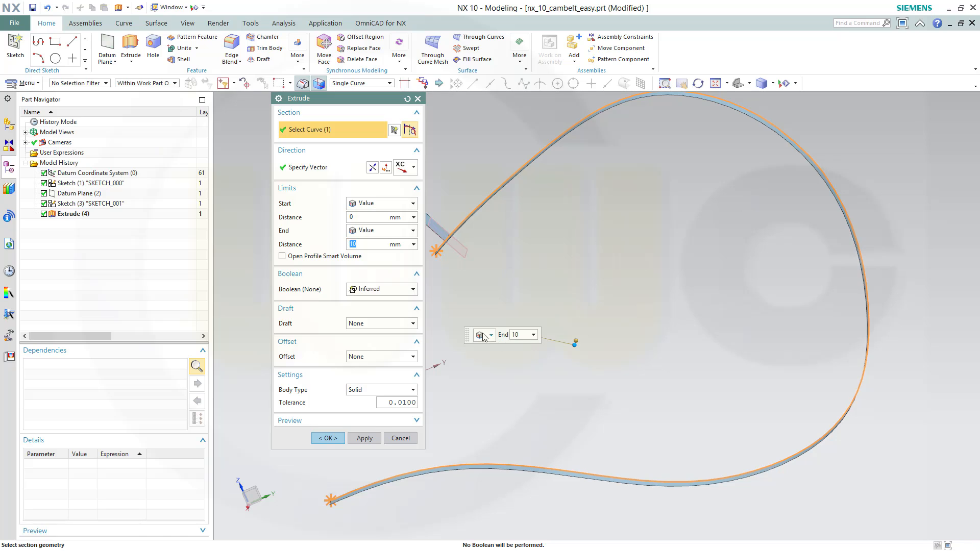
middle_click(534, 343)
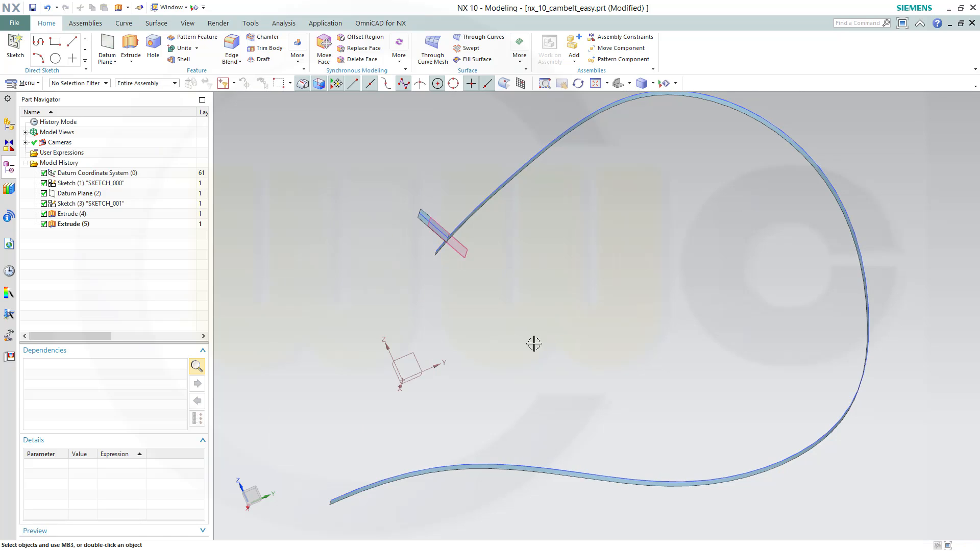
- Edit the spline's extrusion so that it uses a symmetric distance of 10 mm
double_click(73, 225)
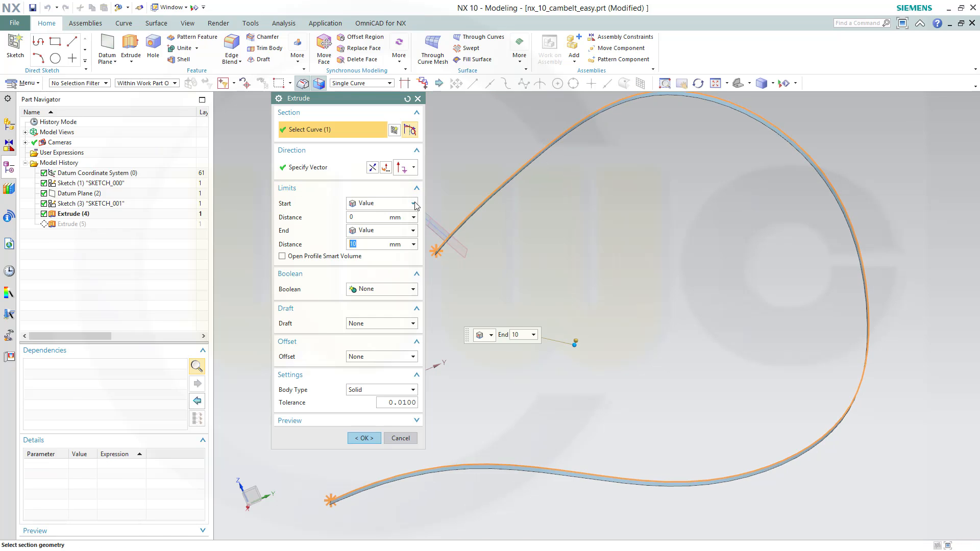
left_click(411, 204)
left_click(401, 222)
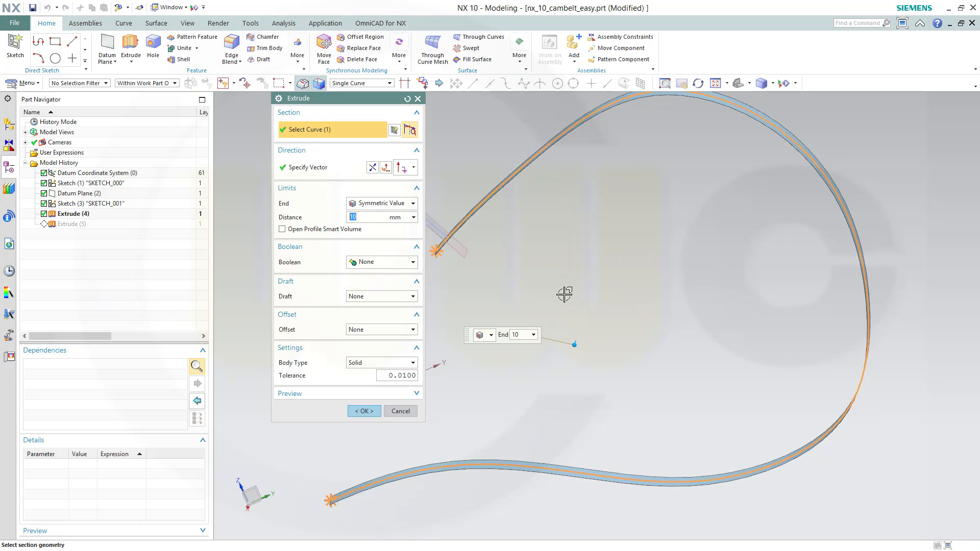
left_click(365, 411)
- Thicken the small sheet made from the 15 mm line into a block with offsets of -3 mm and 3 mm
mouse_move(562, 369)
middle_mouse_down()
mouse_move(588, 332)
mouse_move(606, 342)
mouse_move(601, 169)
mouse_move(573, 197)
mouse_move(530, 209)
middle_mouse_up()
scroll(601, 169, "down", 2)
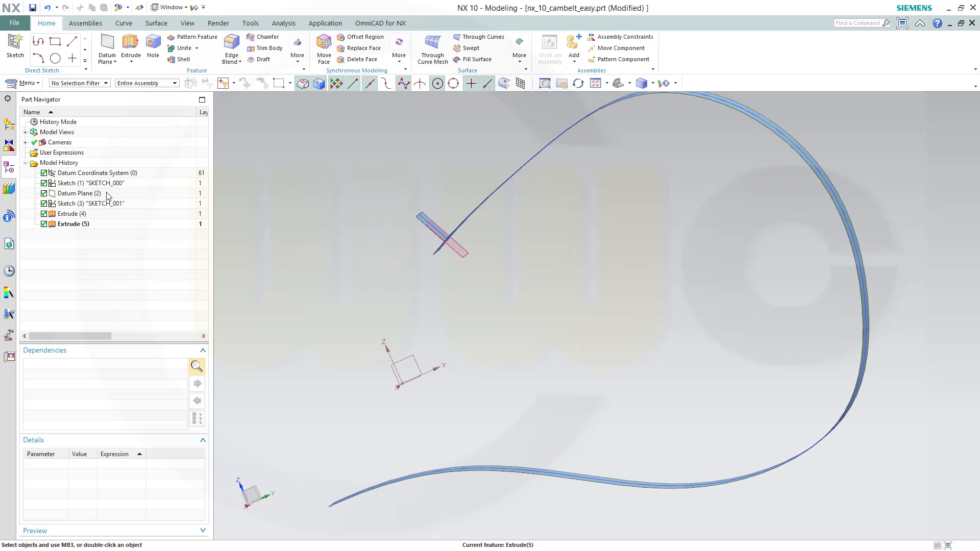
left_click(299, 65)
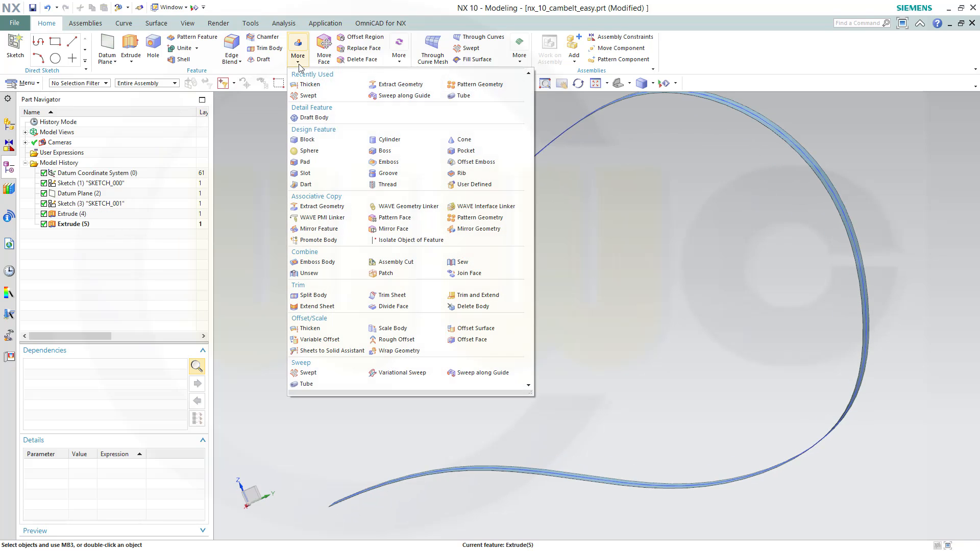
left_click(310, 330)
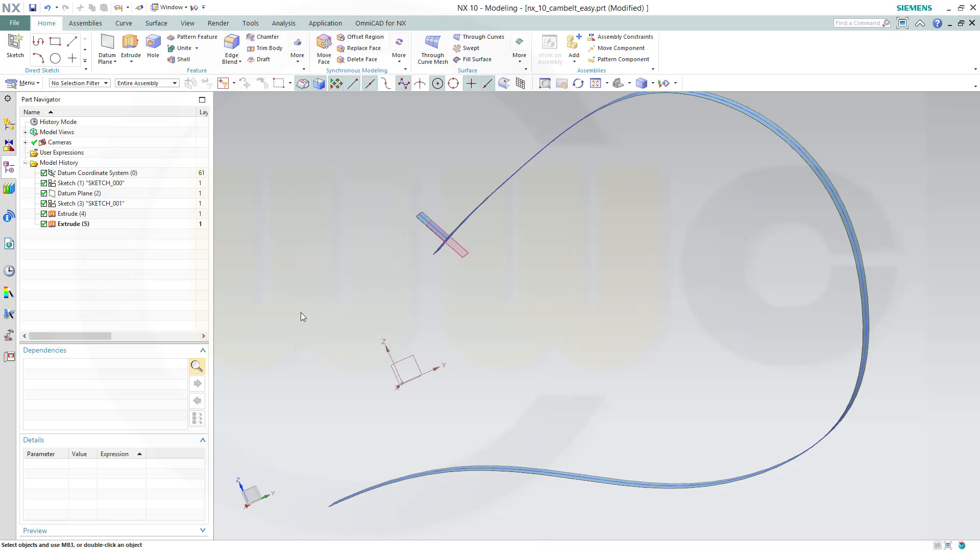
left_click(432, 228)
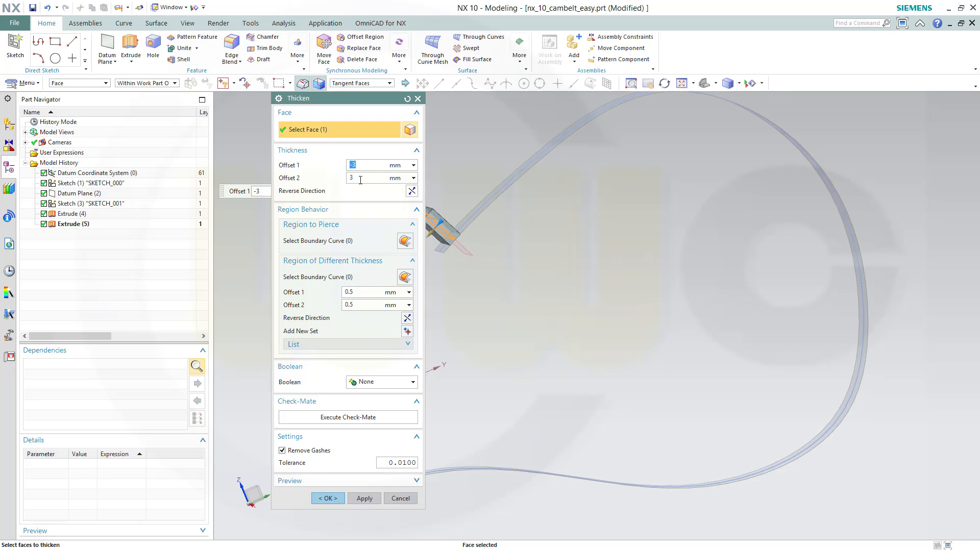
left_click(327, 498)
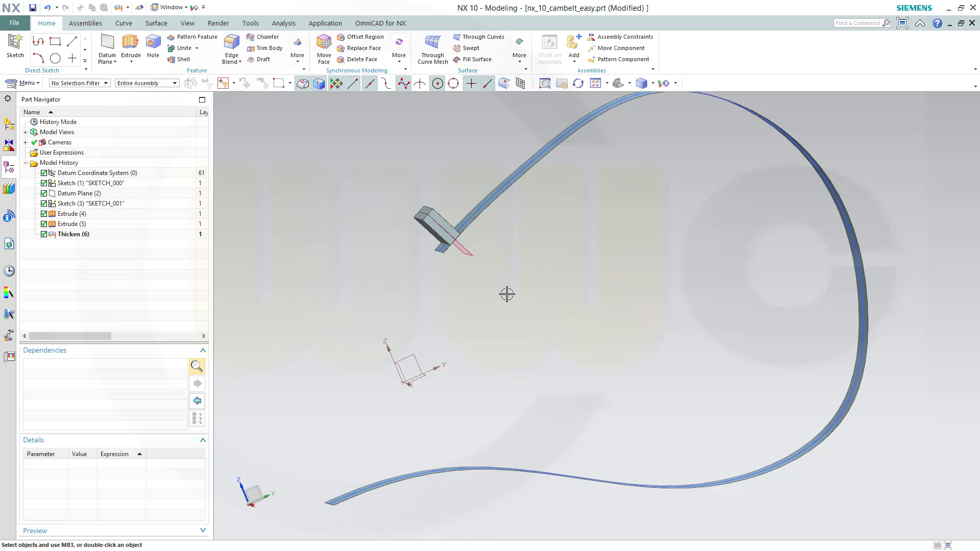
- Start a Draft of type From Plane or Surface and hide the thickened block to expose the sheet and line inside it
scroll(506, 293, "up", 4)
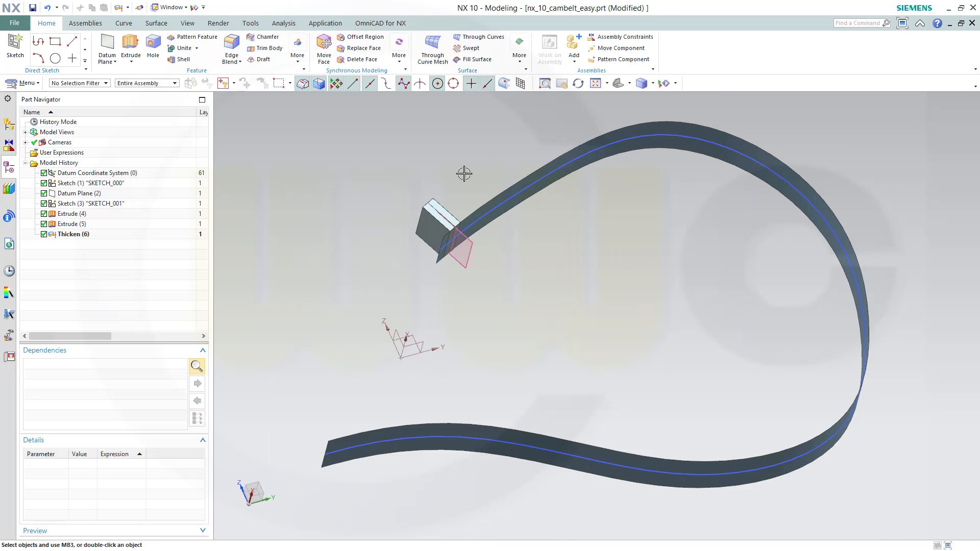
middle_click_drag(464, 170, 473, 201)
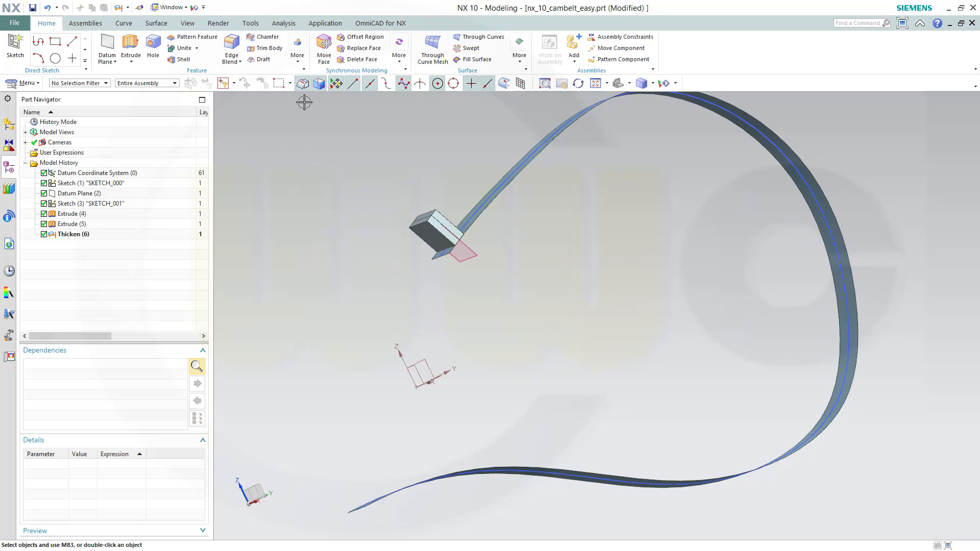
left_click(263, 60)
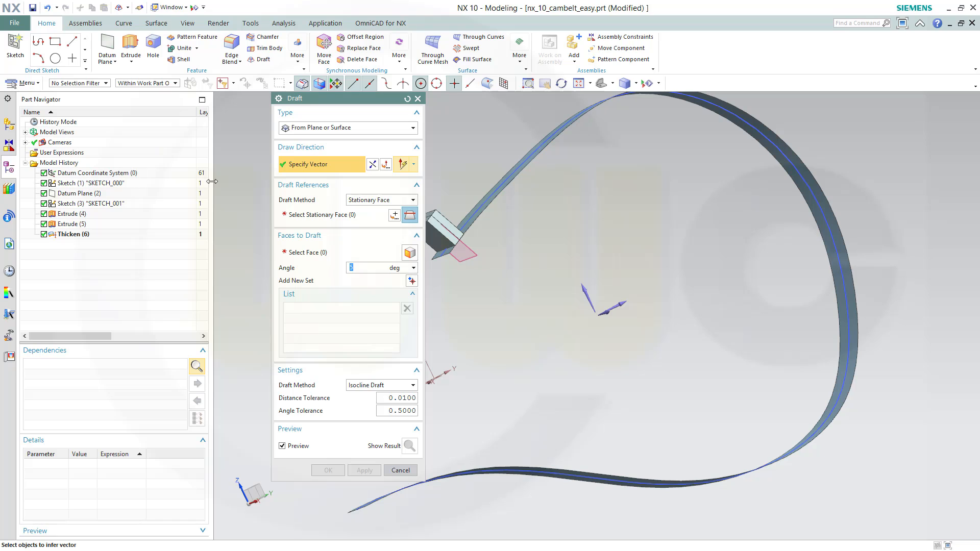
left_click(95, 182)
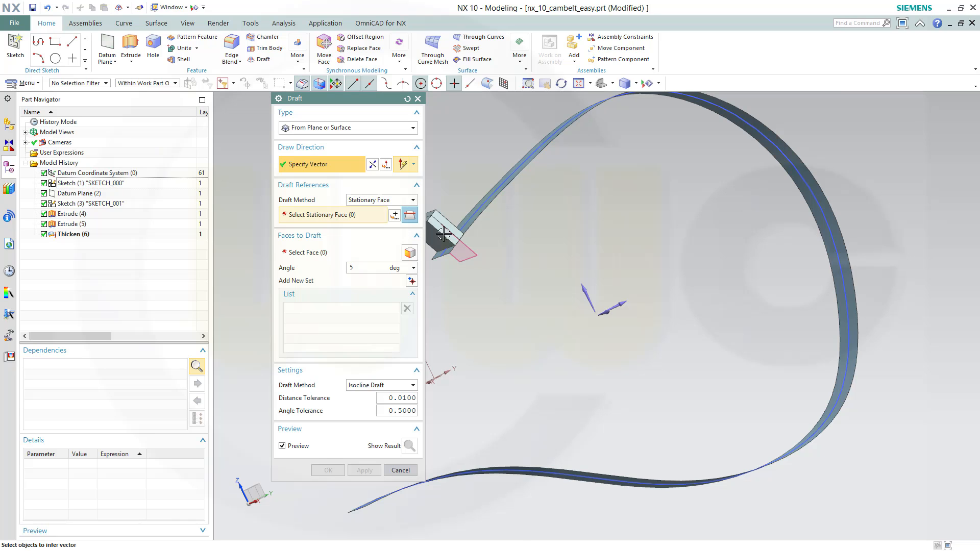
scroll(459, 238, "up", 3)
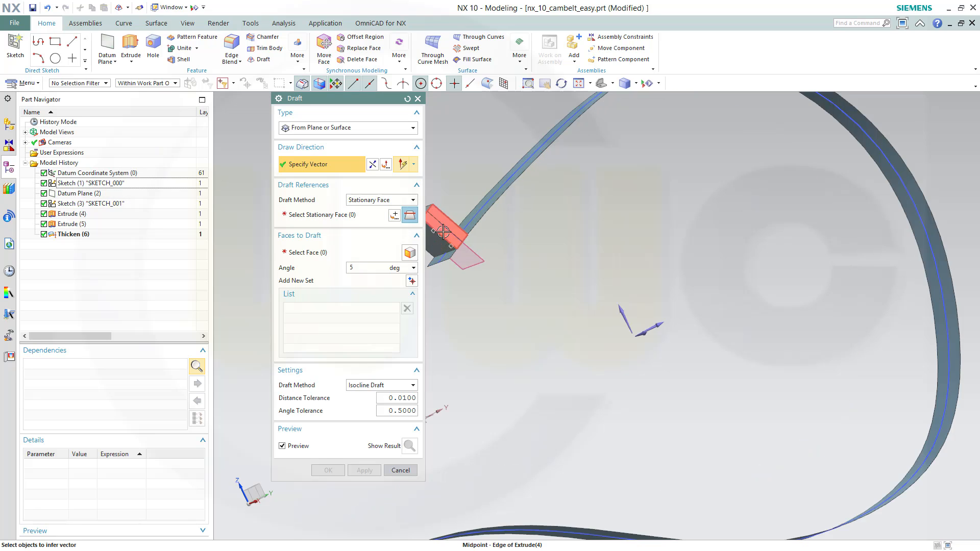
middle_click_drag(472, 241, 417, 245)
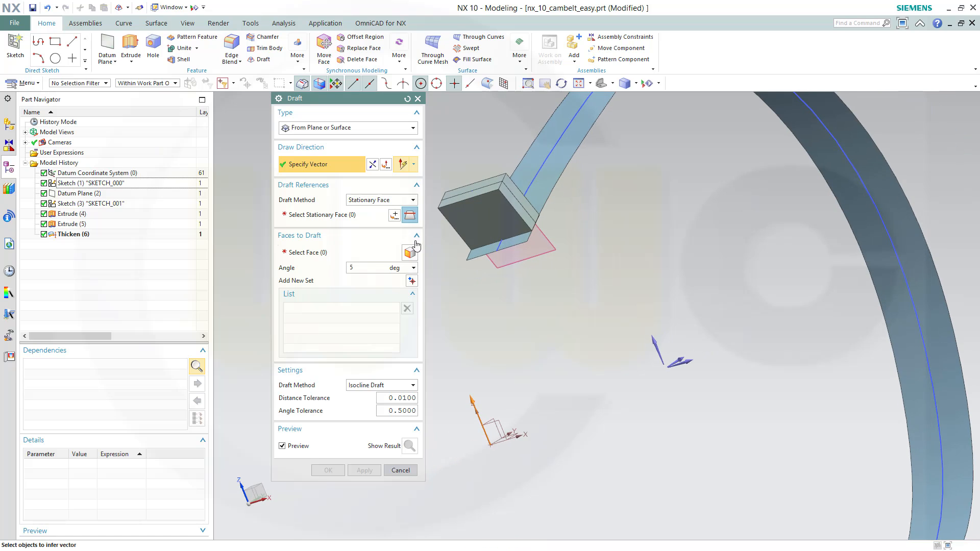
right_click(76, 235)
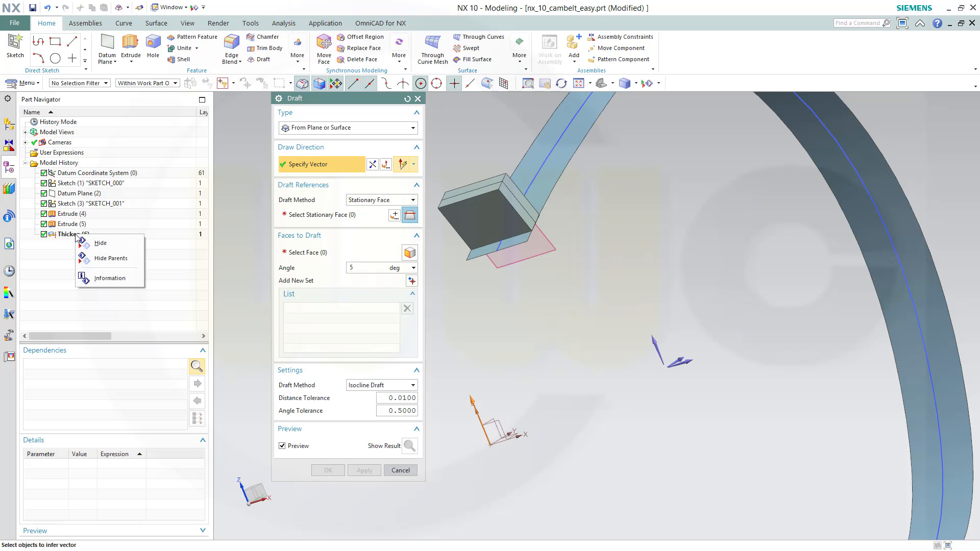
left_click(100, 243)
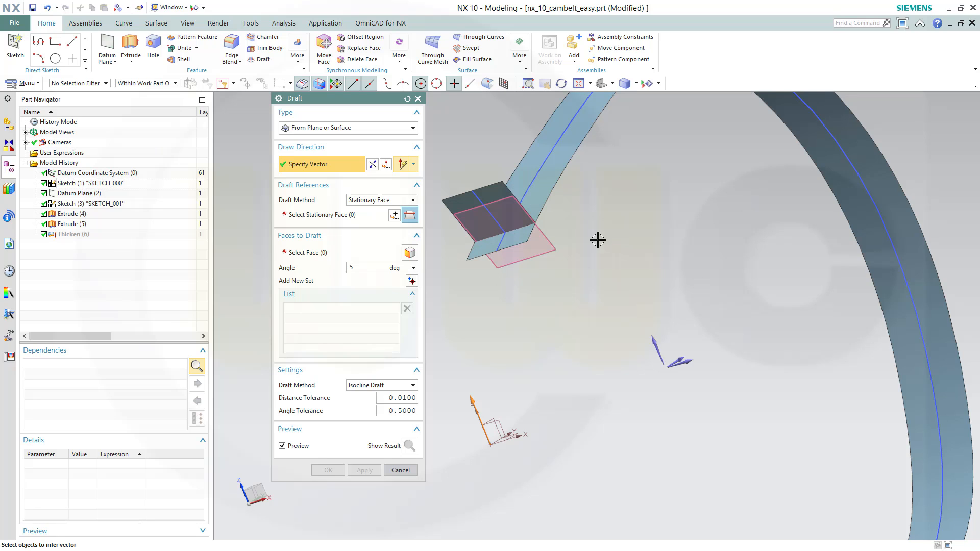
- Set the draft's draw direction along the 15 mm line of the second sketch
left_click(478, 203)
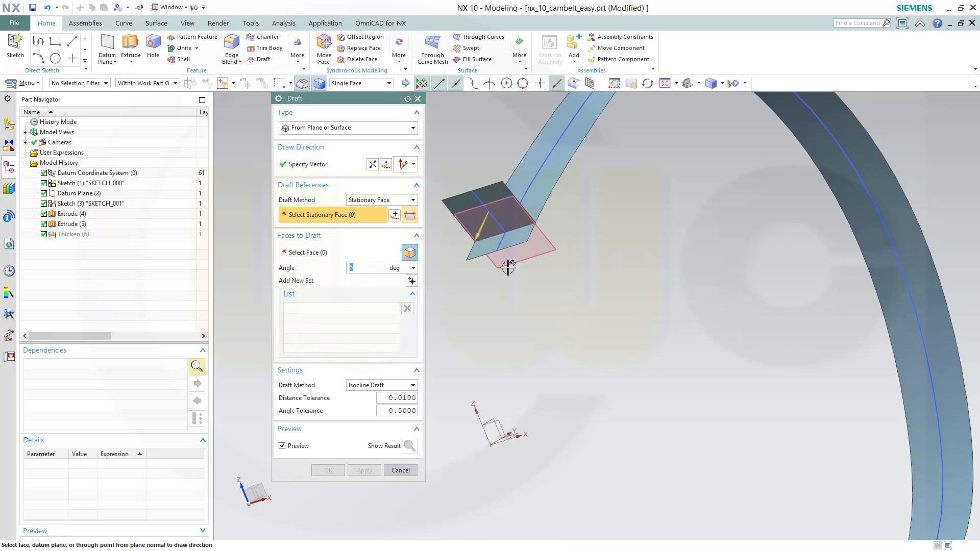
left_click(410, 252)
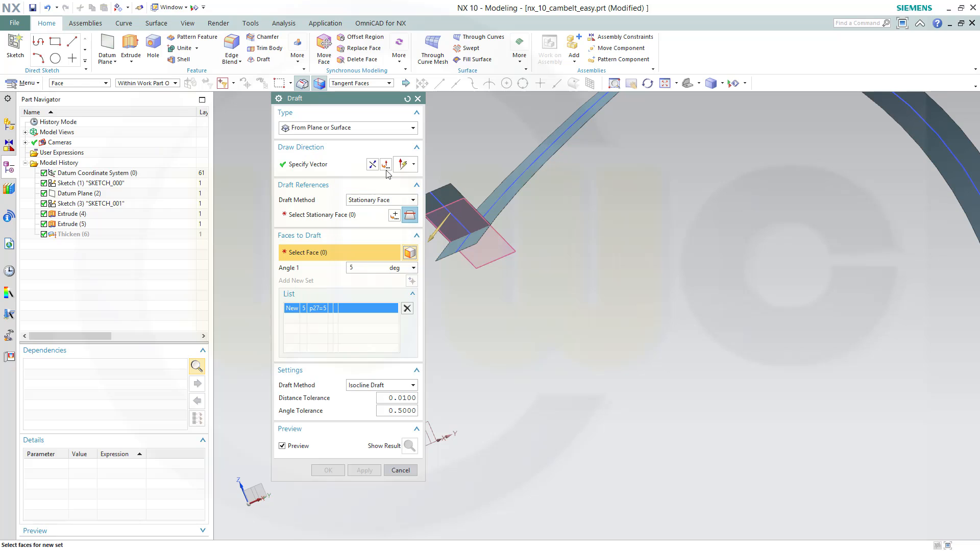
left_click(414, 164)
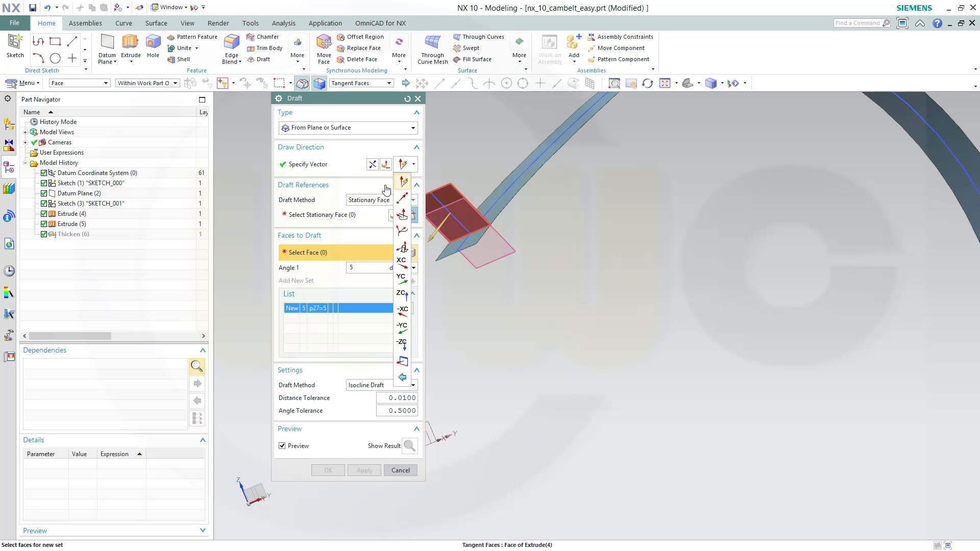
left_click(353, 169)
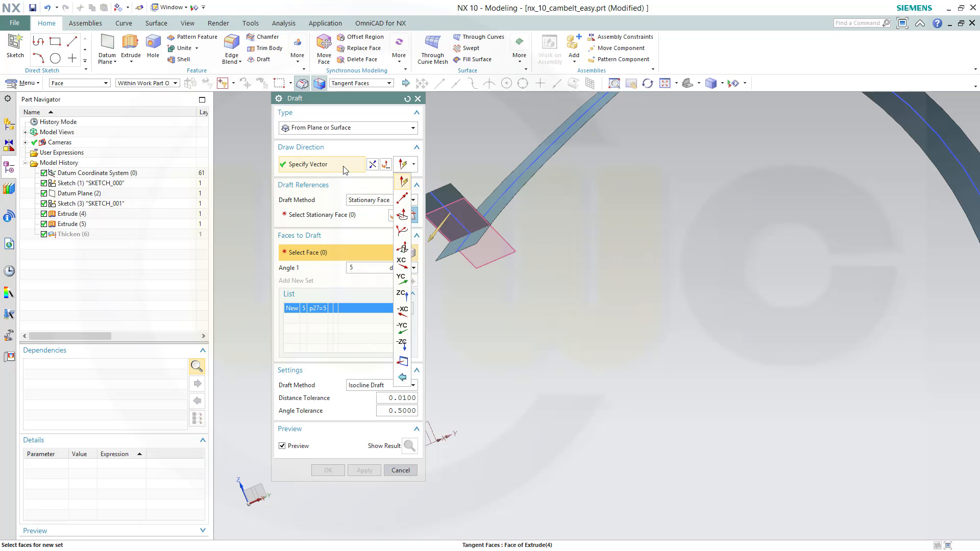
left_click(453, 219)
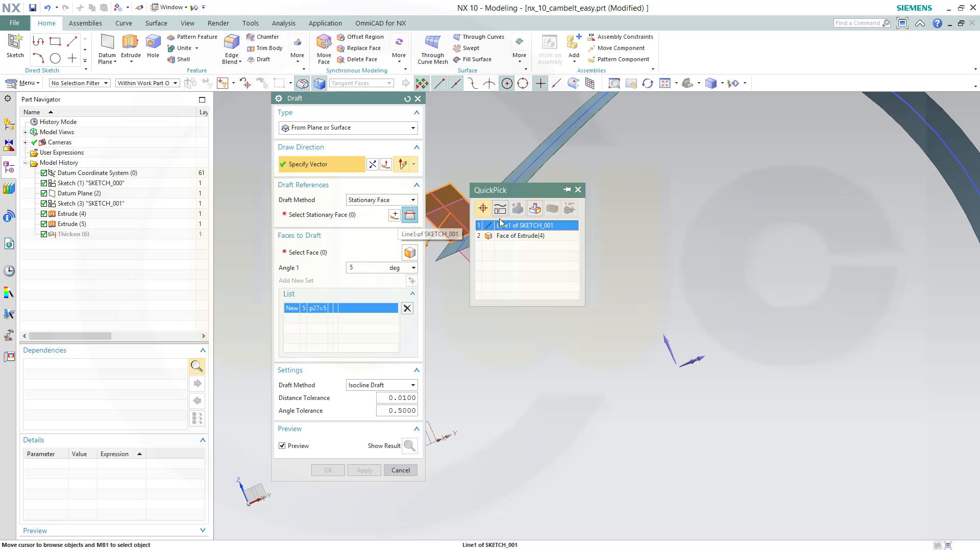
left_click(501, 225)
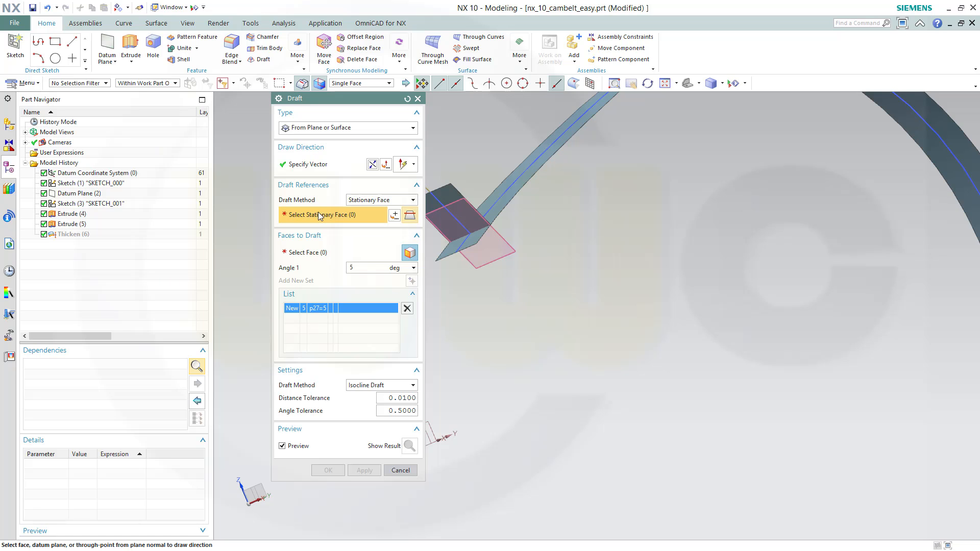
- Show the thickened block again and select its end face away from the belt as the stationary face
right_click(83, 235)
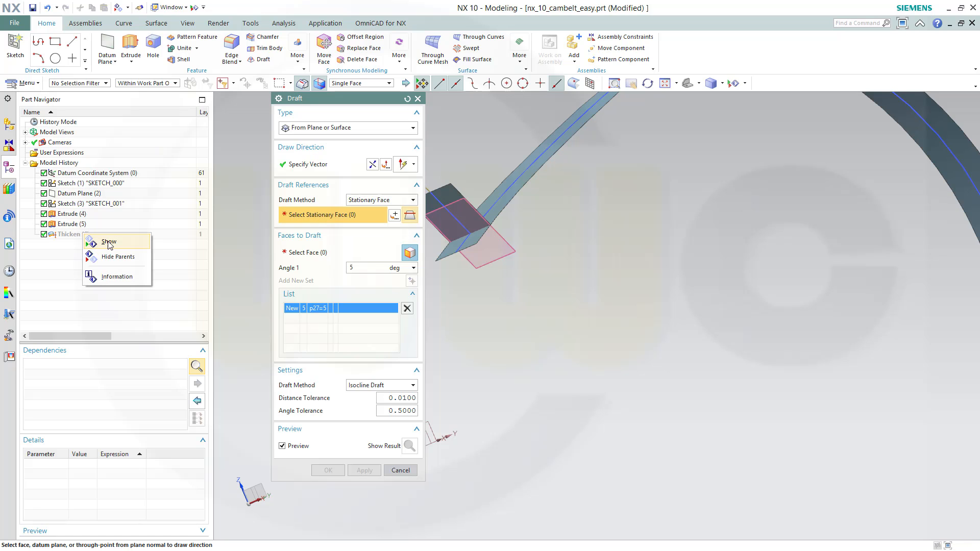
left_click(102, 241)
scroll(490, 209, "up", 5)
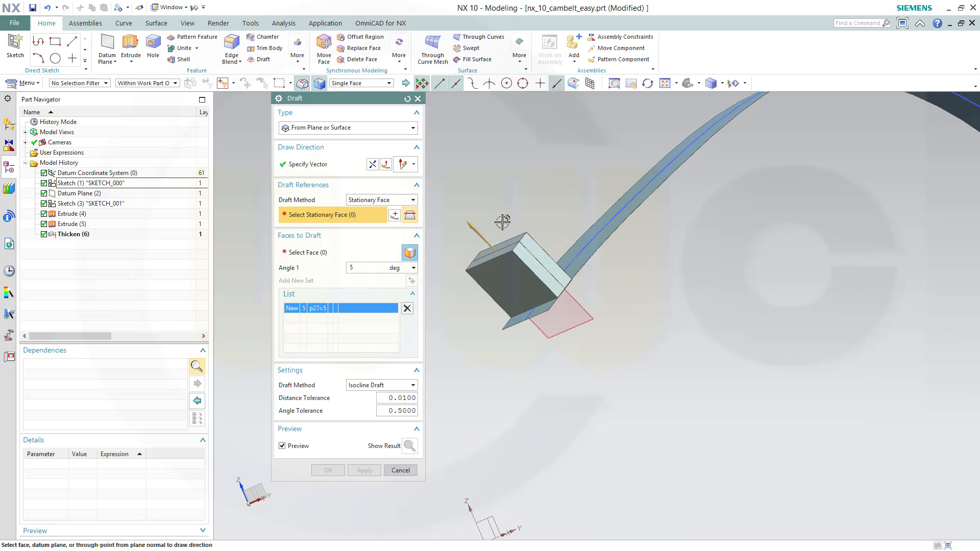
left_click(500, 249)
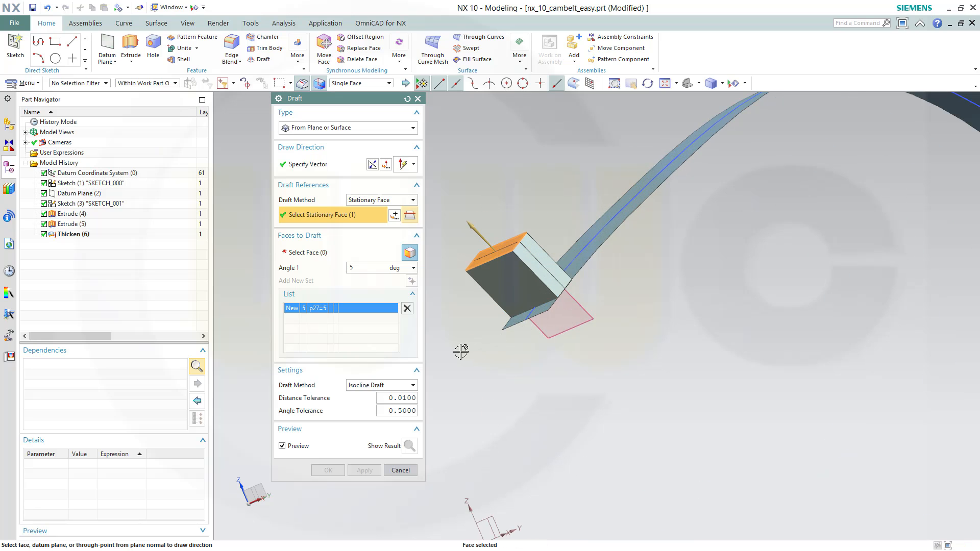
- Draft the block's two opposite large faces by 5 degrees
left_click(330, 253)
left_click(511, 282)
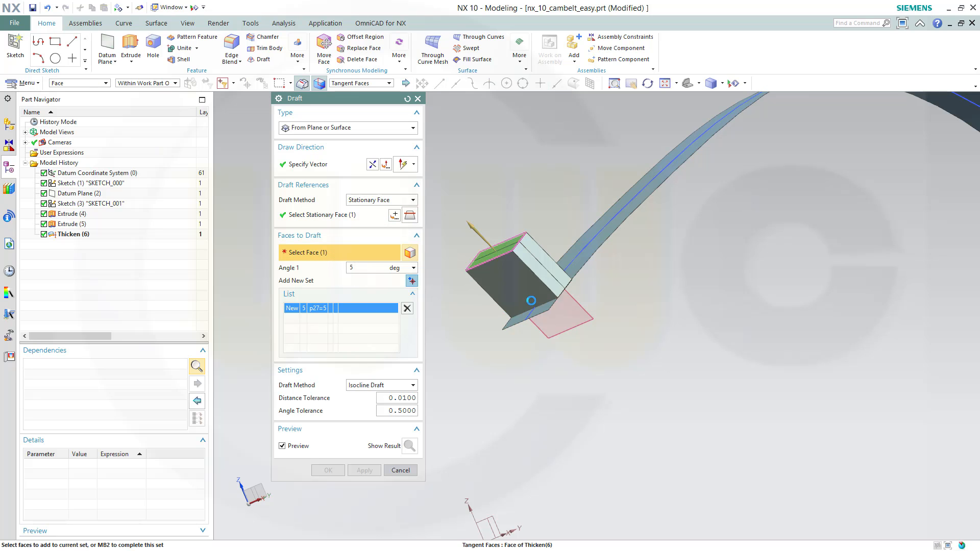
mouse_move(511, 283)
middle_mouse_down()
mouse_move(627, 321)
mouse_move(604, 341)
mouse_move(501, 276)
mouse_move(508, 265)
middle_mouse_up()
left_click(486, 269)
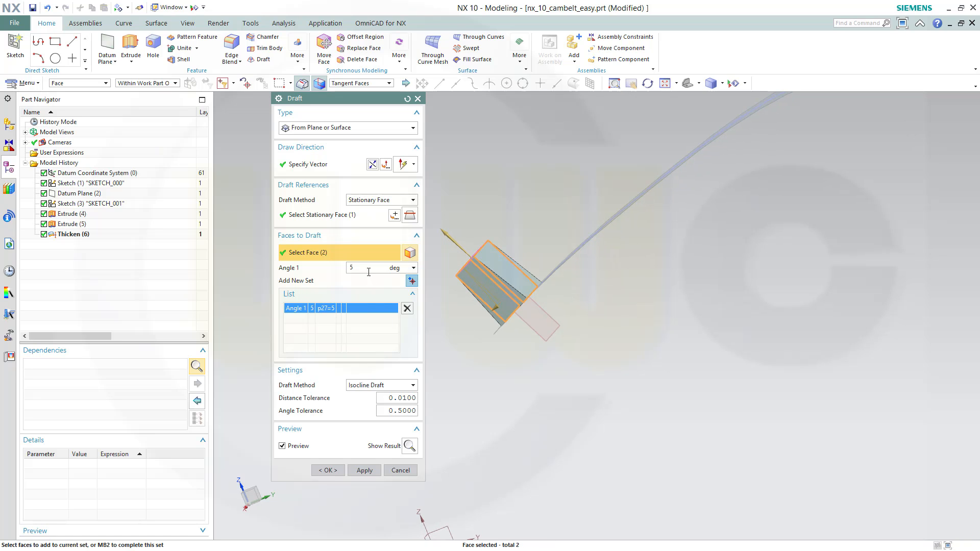
left_click(327, 470)
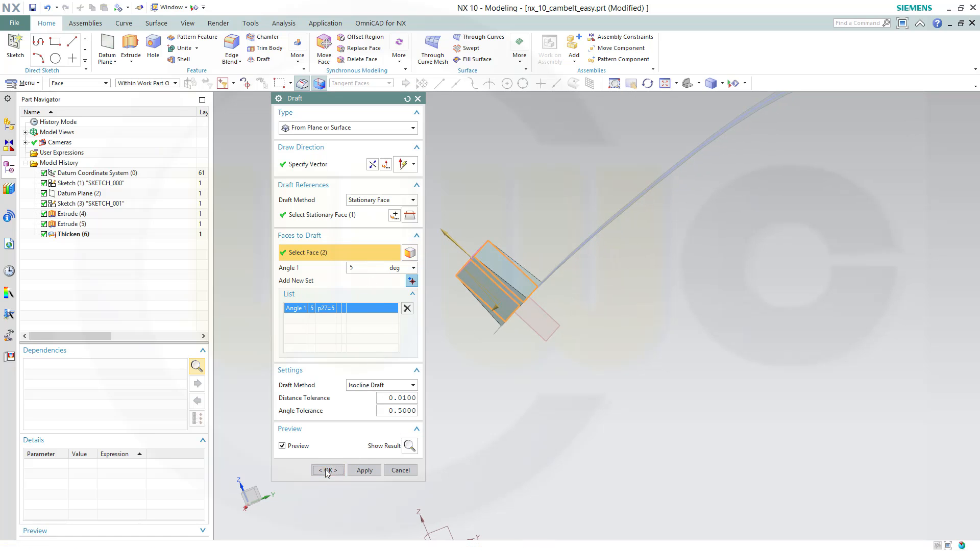
- Start a Thicken on the extruded spline sheet of the belt and set Offset 2 to 2 mm
middle_click_drag(485, 369, 659, 244)
scroll(659, 243, "down", 2)
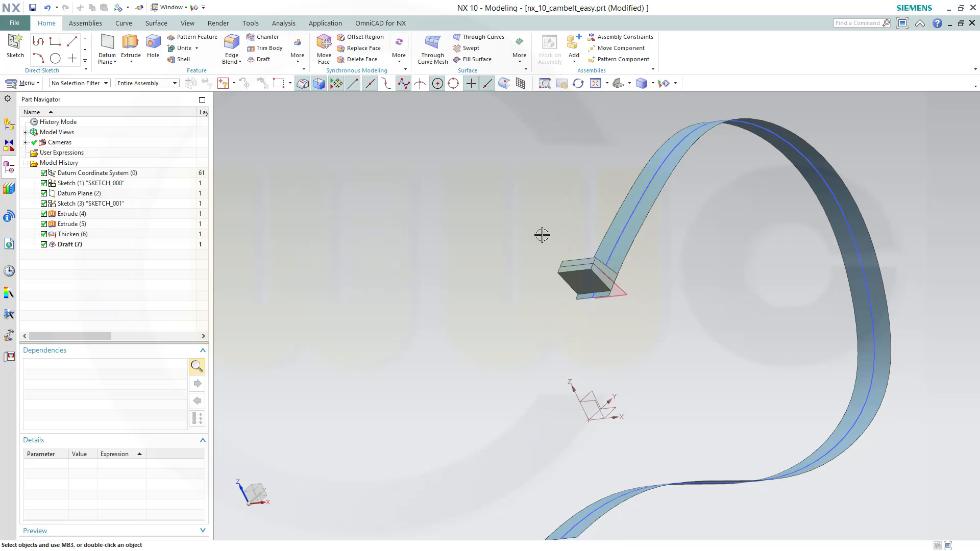
middle_click_drag(687, 258, 659, 249)
scroll(678, 197, "up", 3)
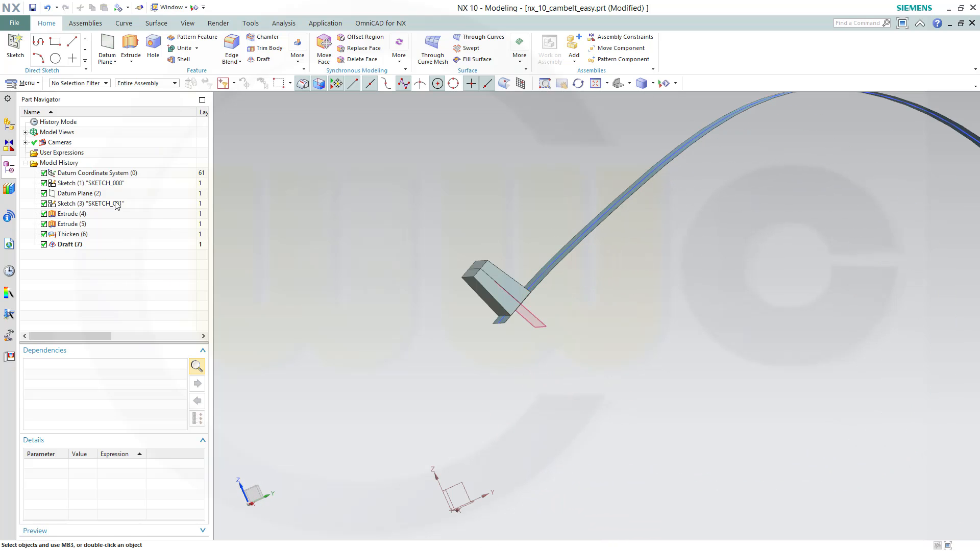
left_click(80, 223)
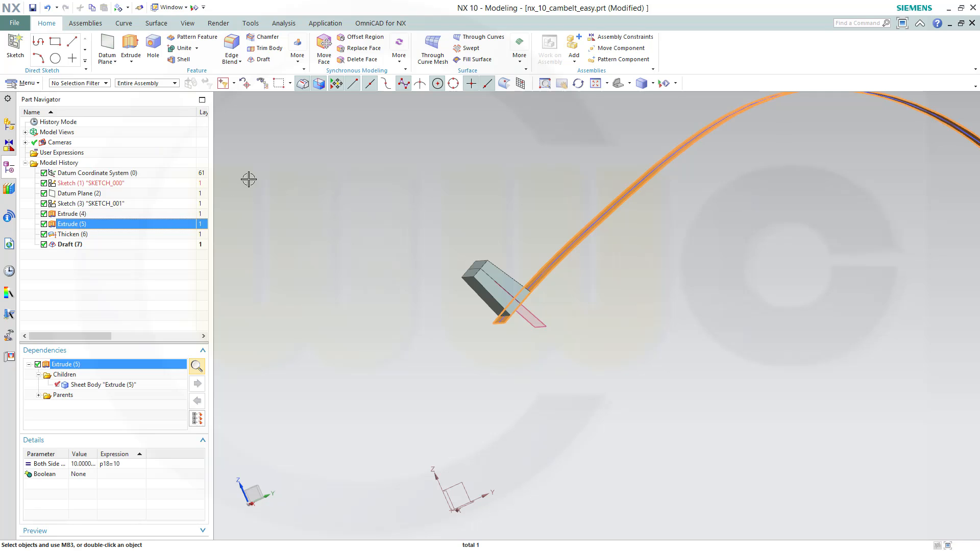
left_click(297, 51)
left_click(310, 329)
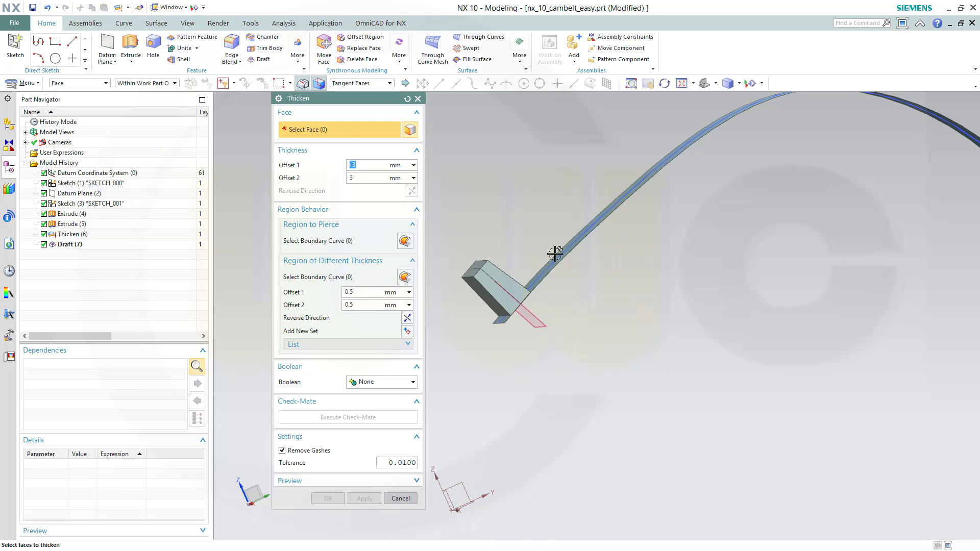
left_click(534, 302)
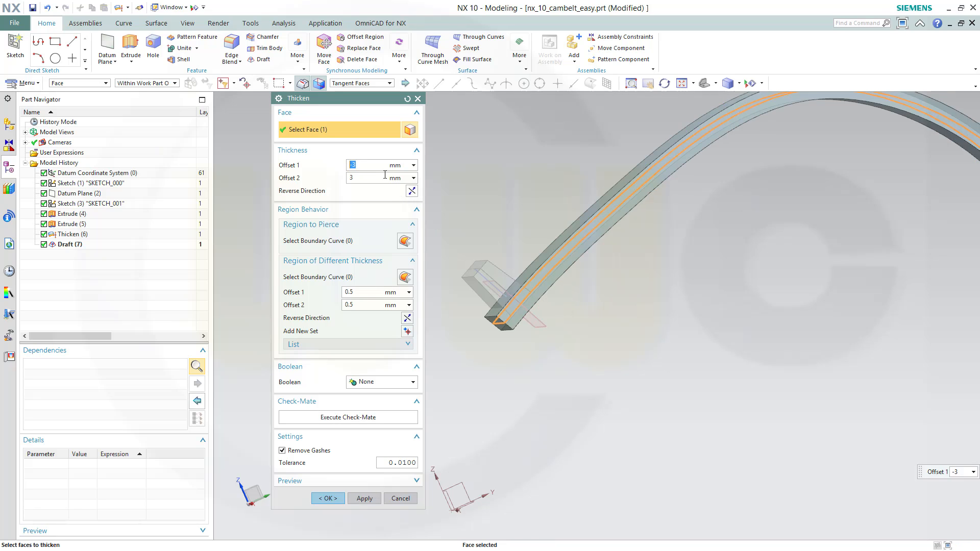
left_click(361, 178)
key("Tab")
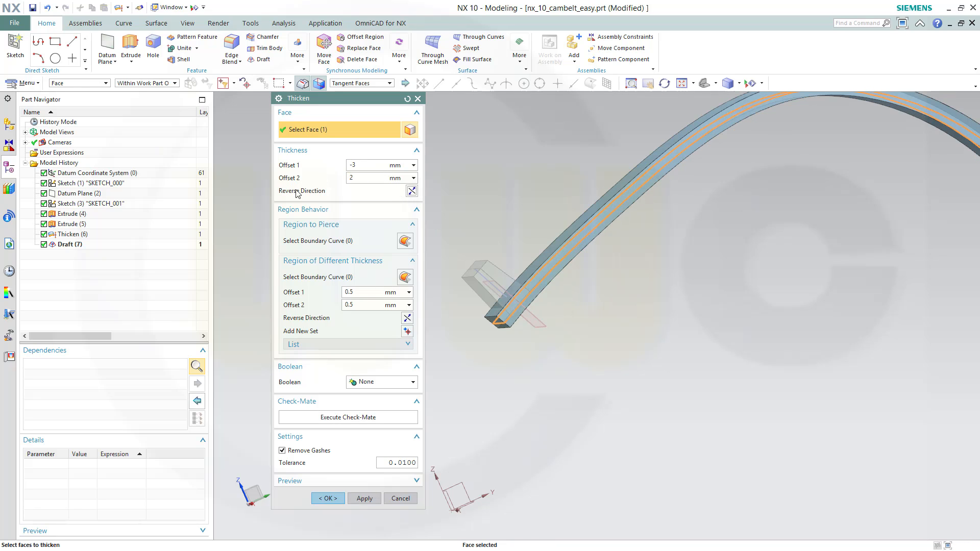
- Try to thicken the belt sheet with Offset 1 also set to 2 mm
left_click(363, 164)
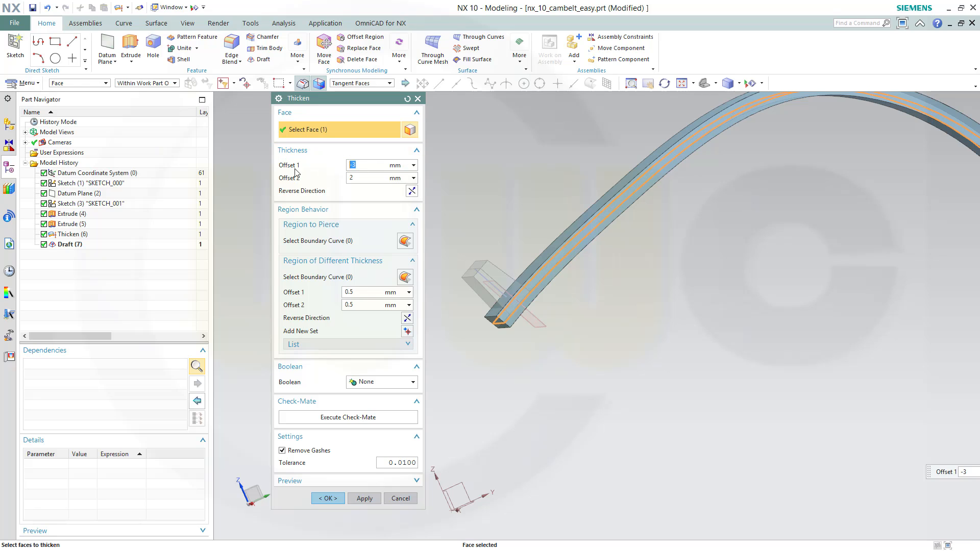
type("2")
key("Return")
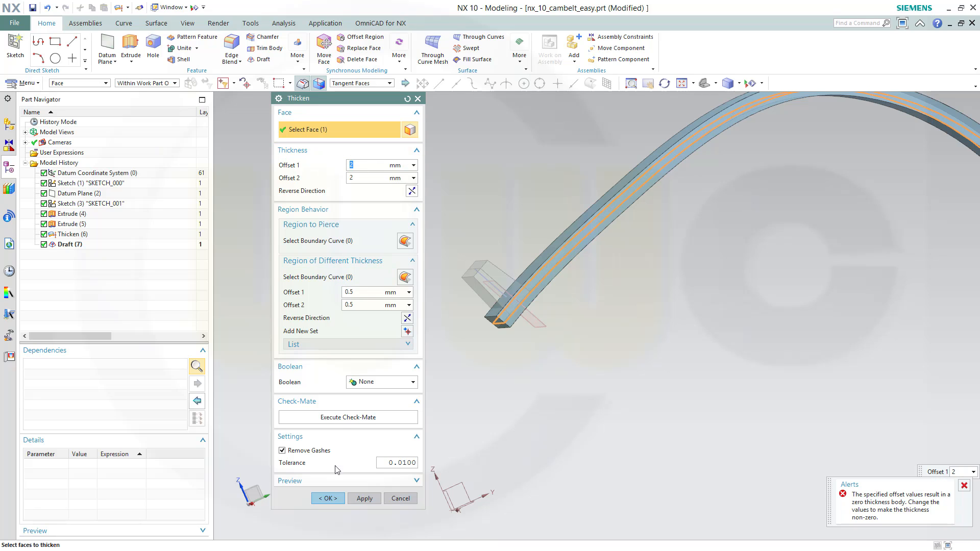
left_click(336, 501)
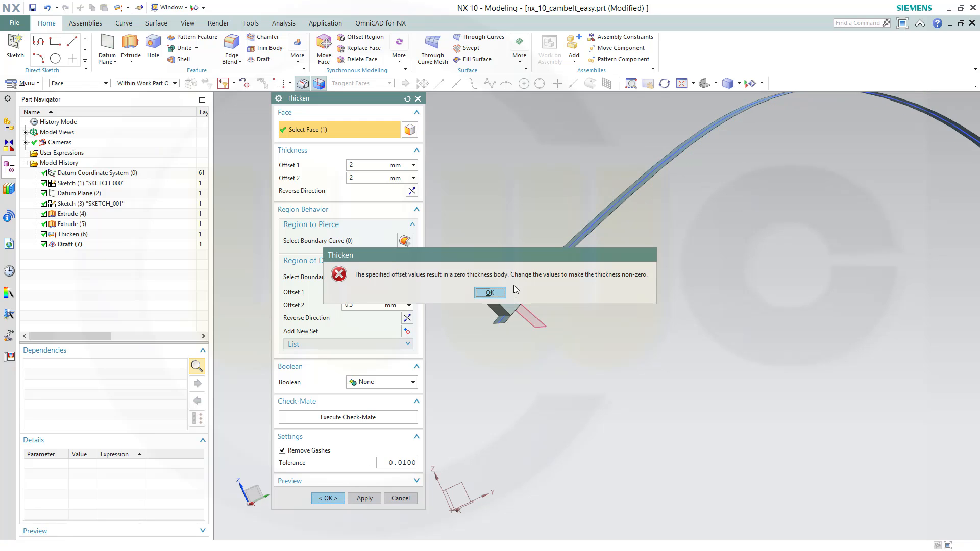
left_click(491, 292)
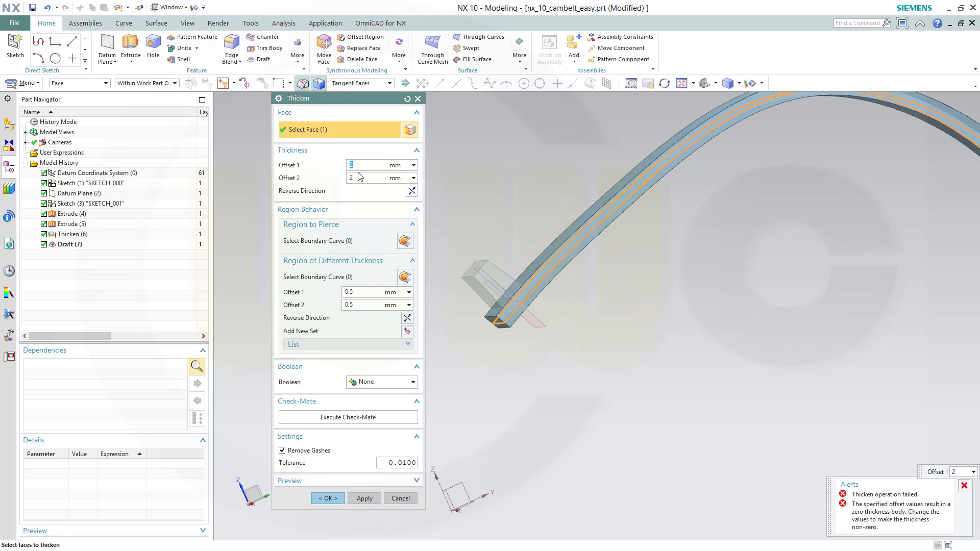
- Set Offset 1 to -1 mm and create the thickened belt body
key("Return")
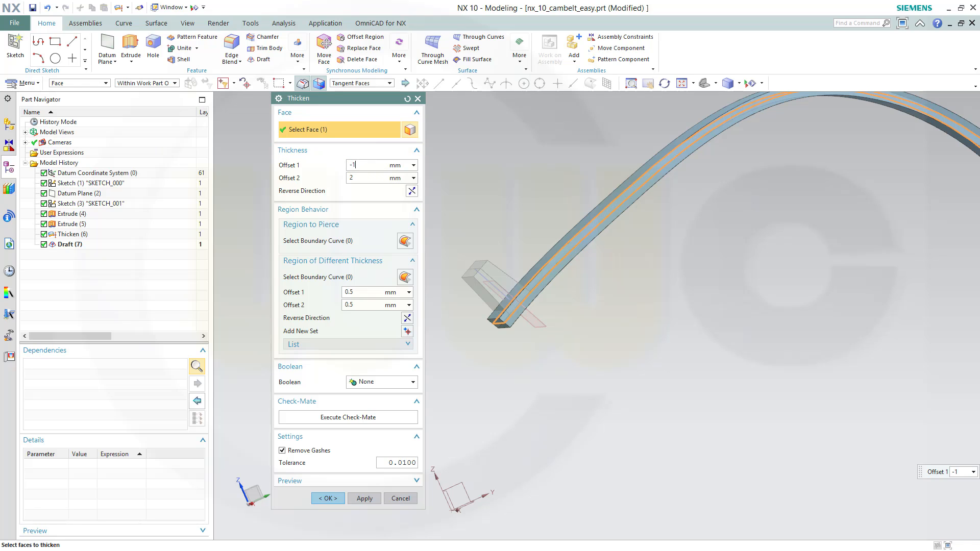
type("-1")
key("Return")
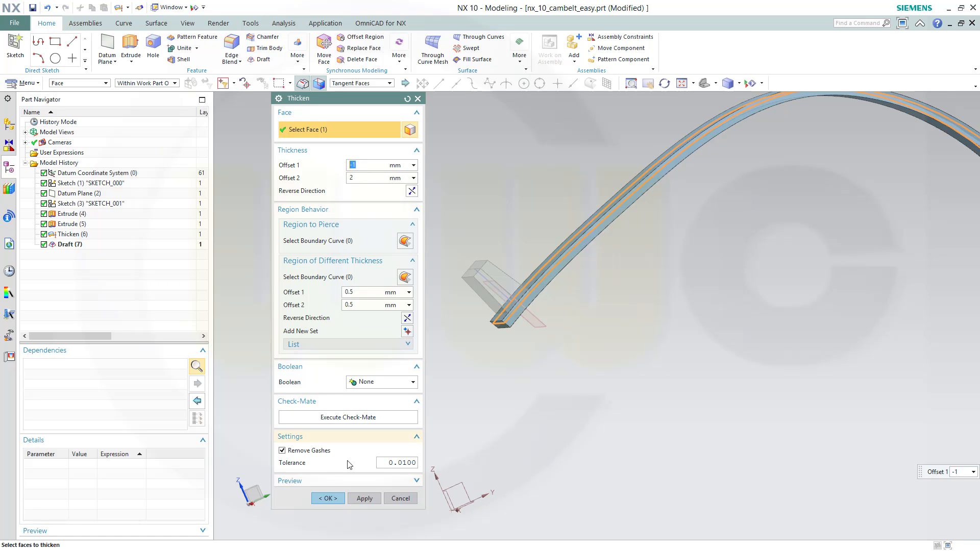
left_click(328, 497)
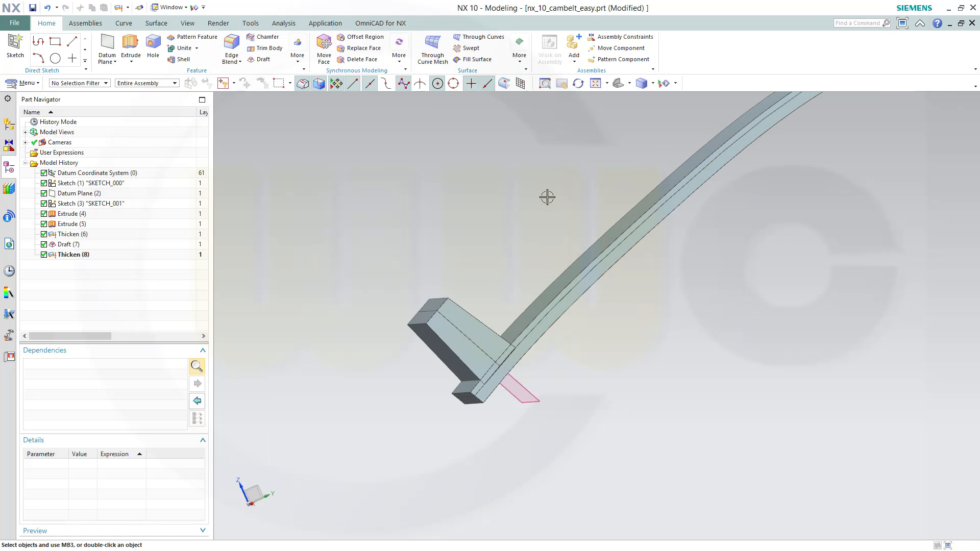
- Move the belt's Thicken ahead of the tooth block's Thicken in the history and unite the block with the belt body
middle_click_drag(546, 197, 488, 153)
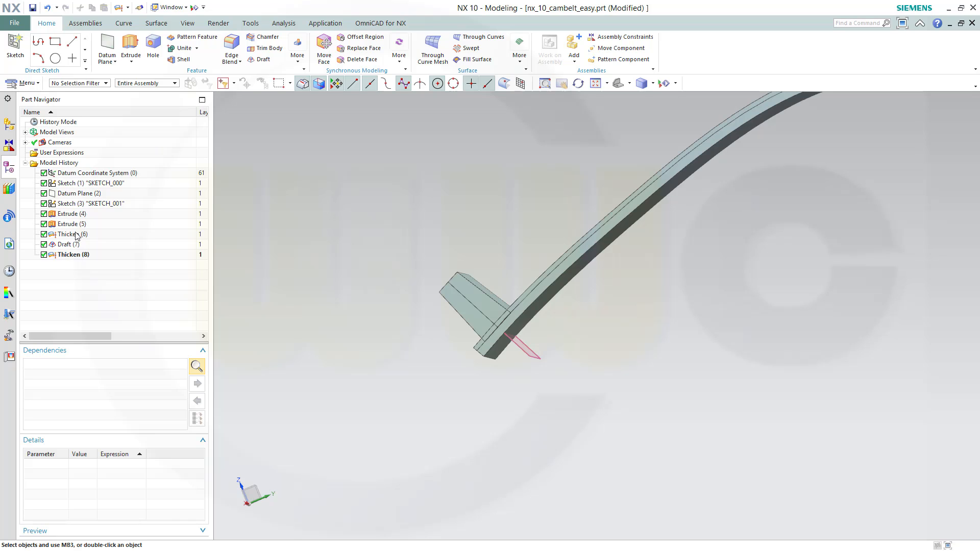
left_click_drag(75, 257, 76, 233)
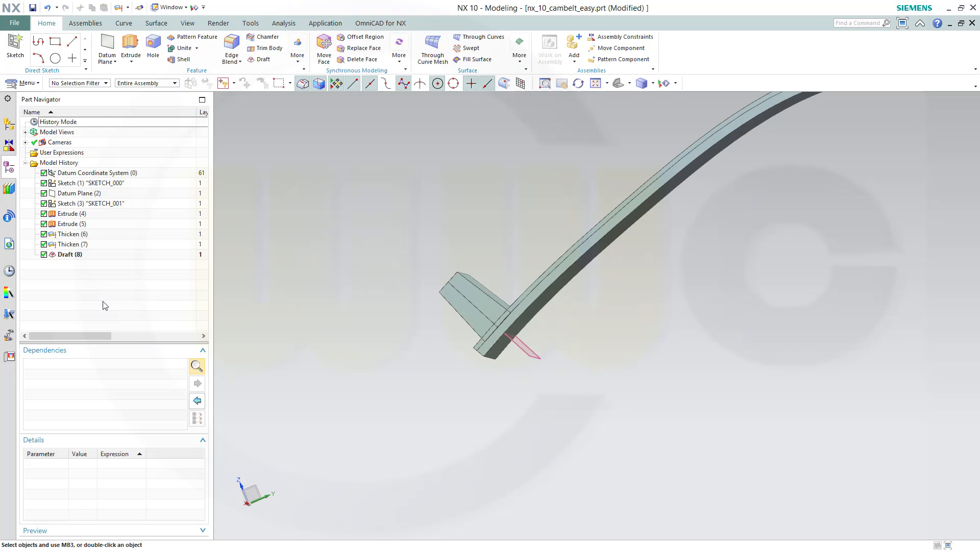
double_click(73, 245)
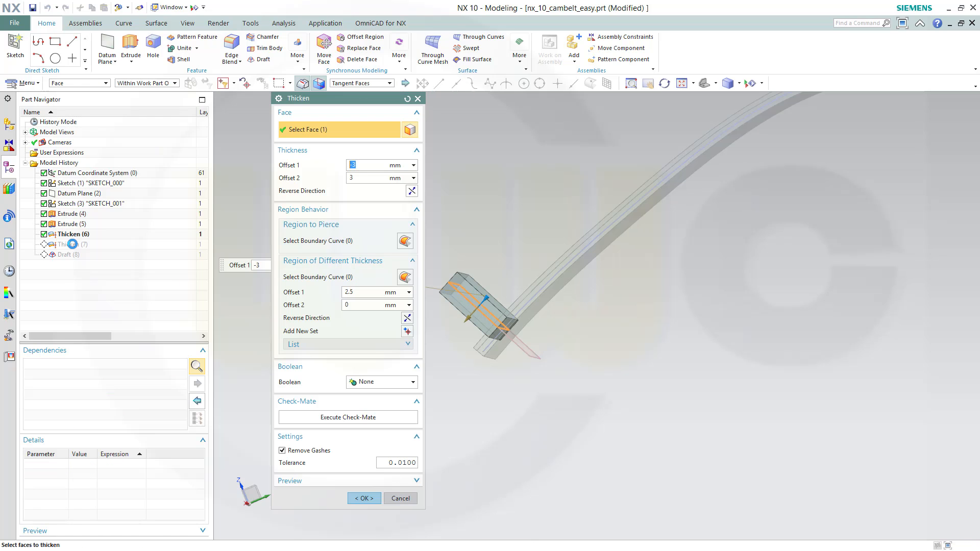
left_click(411, 382)
left_click(375, 401)
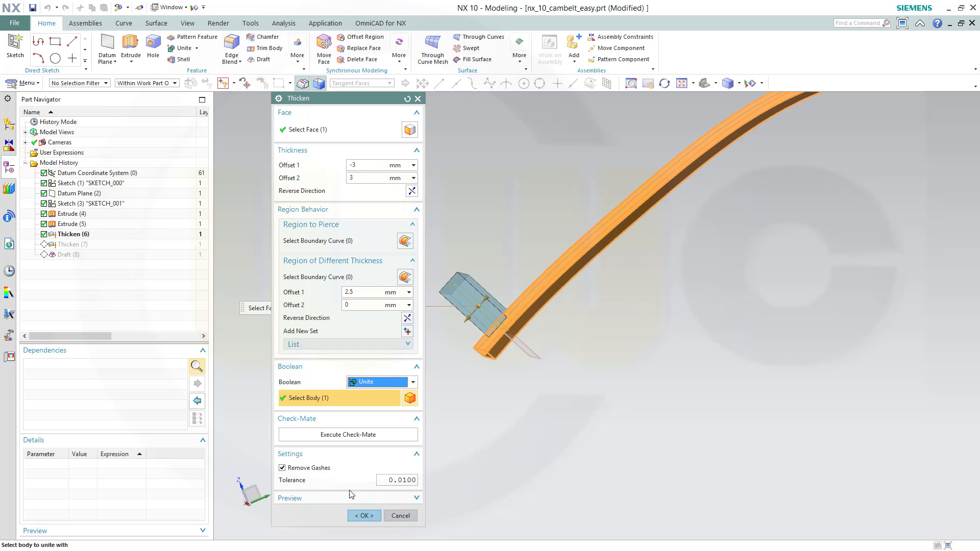
left_click(359, 516)
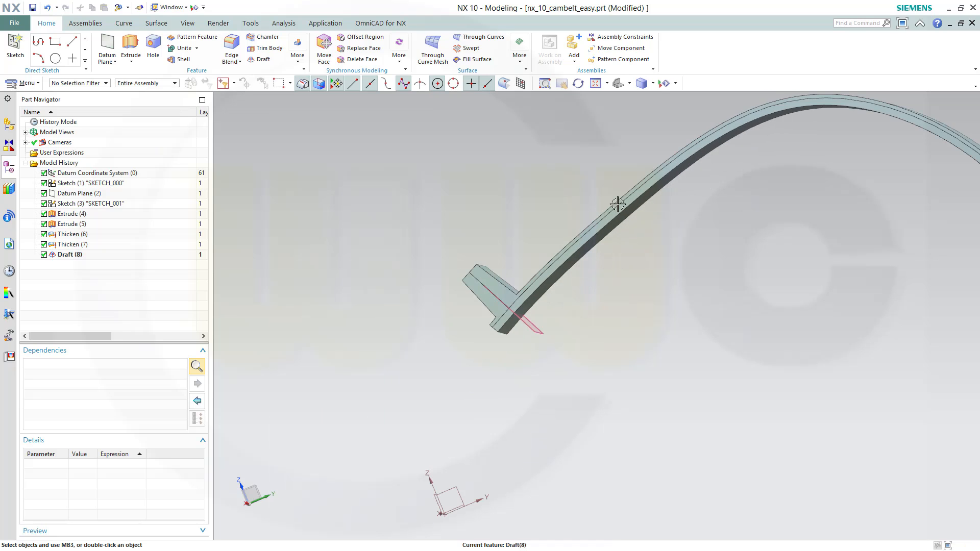
- Edit the spline sketch and move the spline's end point near the tooth outward to extend the belt beyond it
middle_click_drag(634, 197, 489, 347)
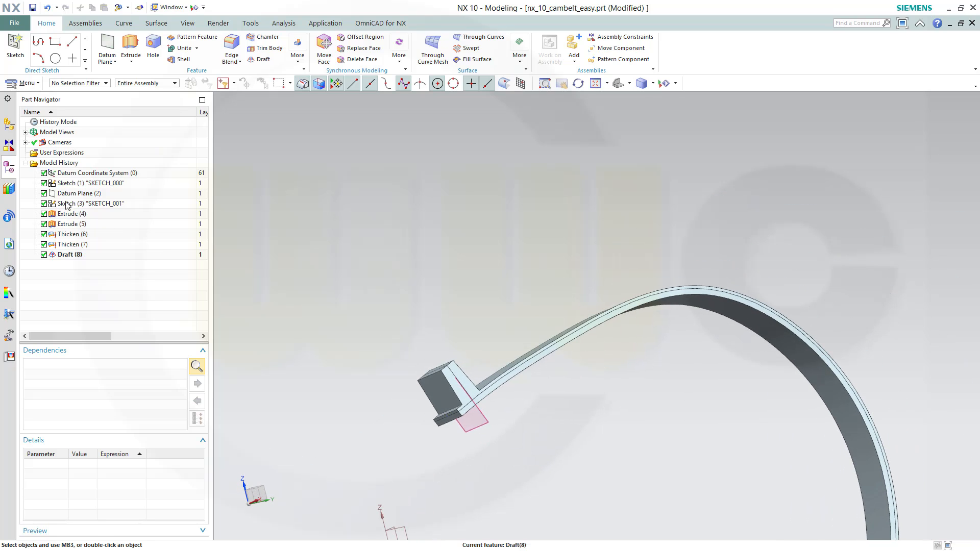
double_click(77, 183)
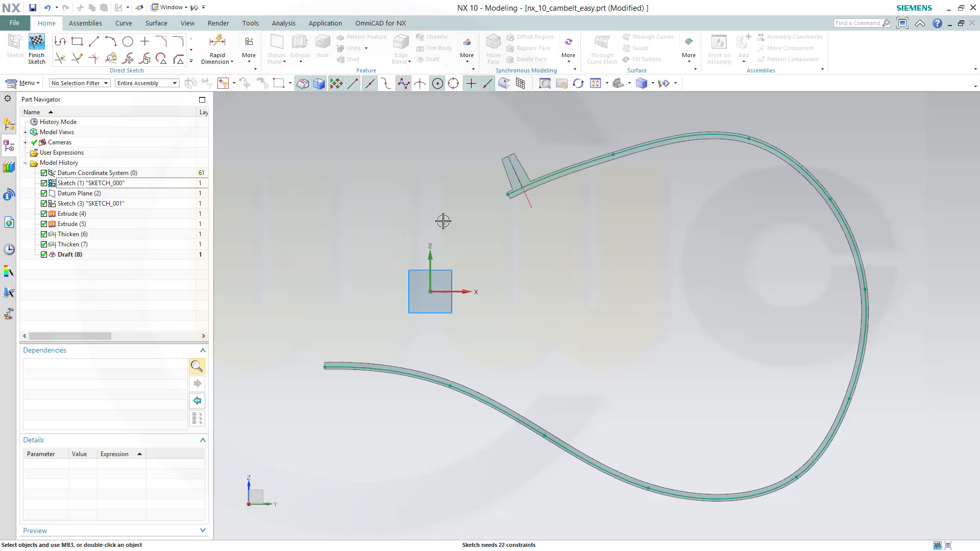
mouse_move(506, 194)
left_mouse_down()
mouse_move(468, 210)
mouse_move(476, 213)
left_mouse_up()
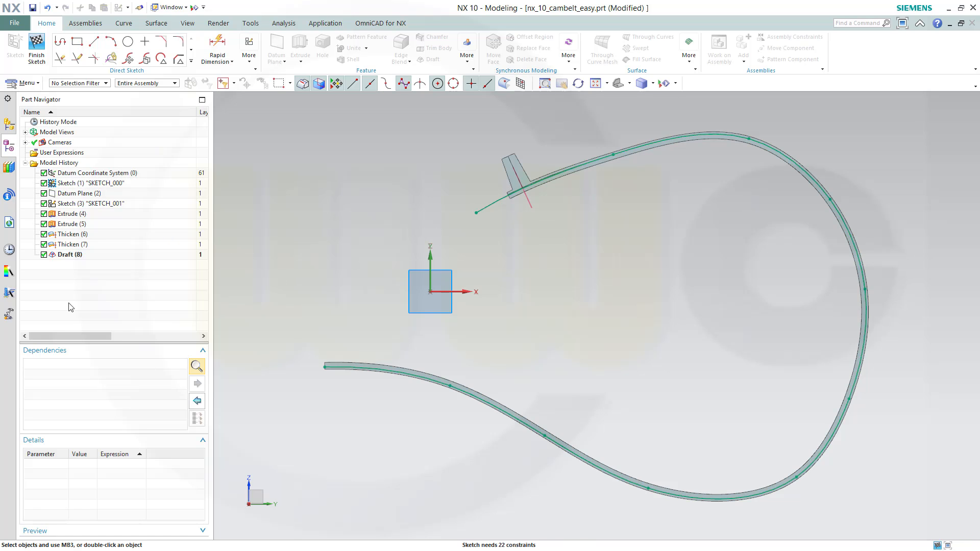
left_click(36, 47)
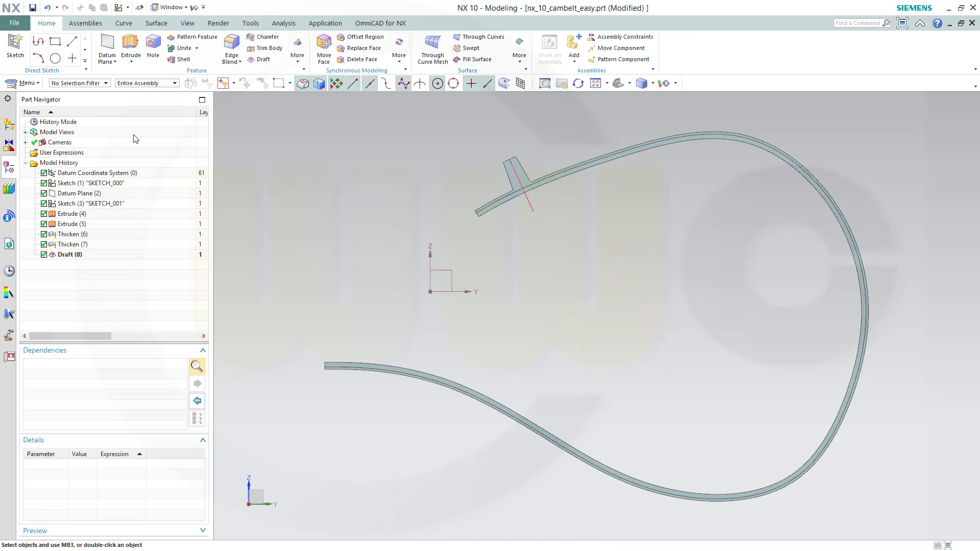
- Edit the second sketch and set its line length to 20 mm, keeping the expression and adjusting the geometry
double_click(95, 204)
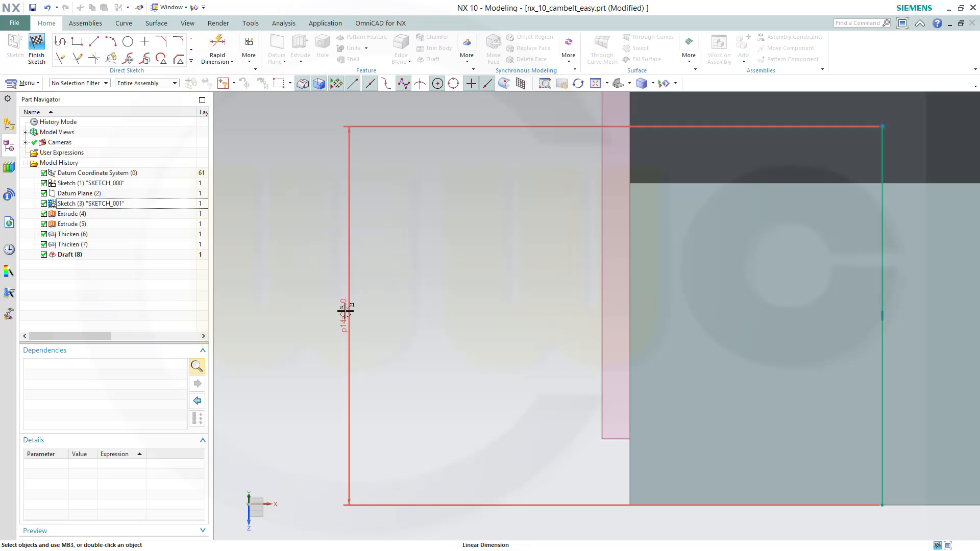
double_click(343, 310)
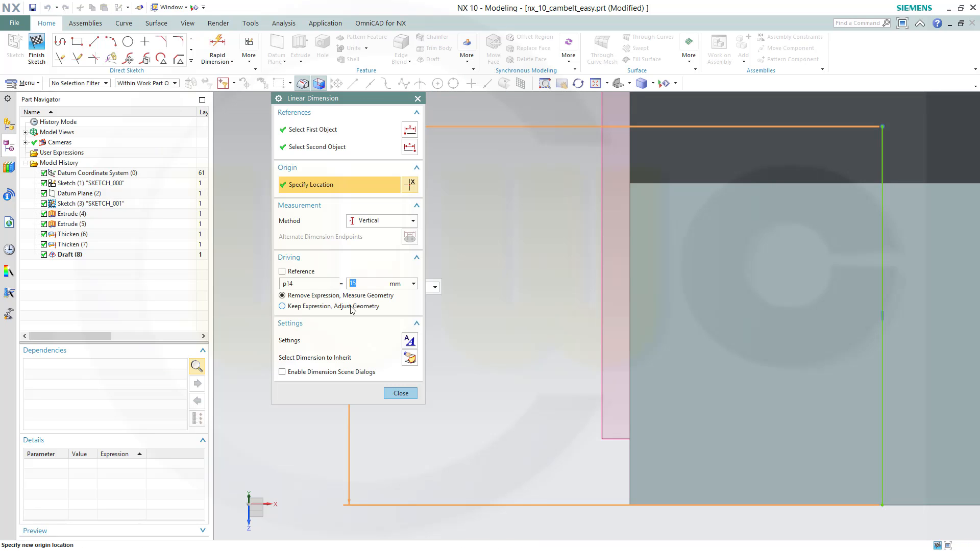
left_click(351, 307)
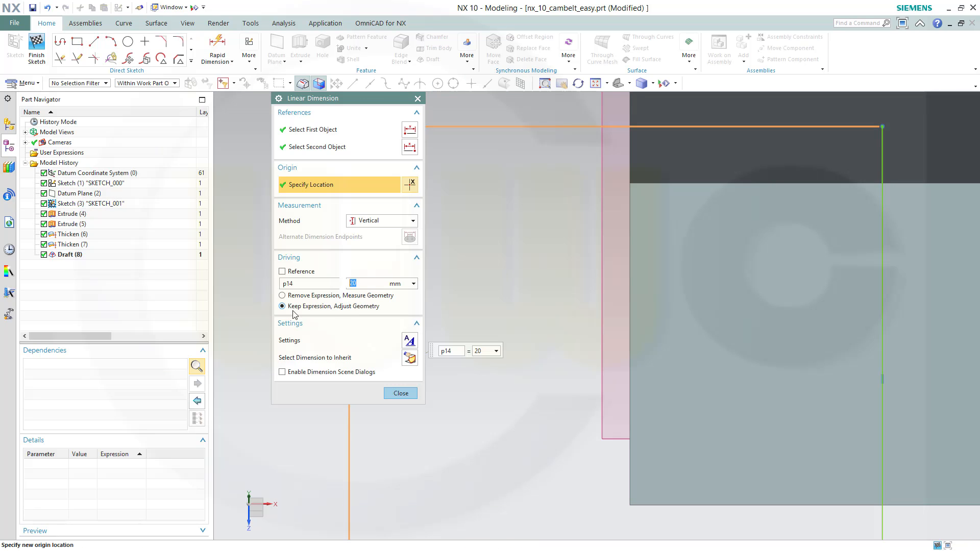
left_click(401, 394)
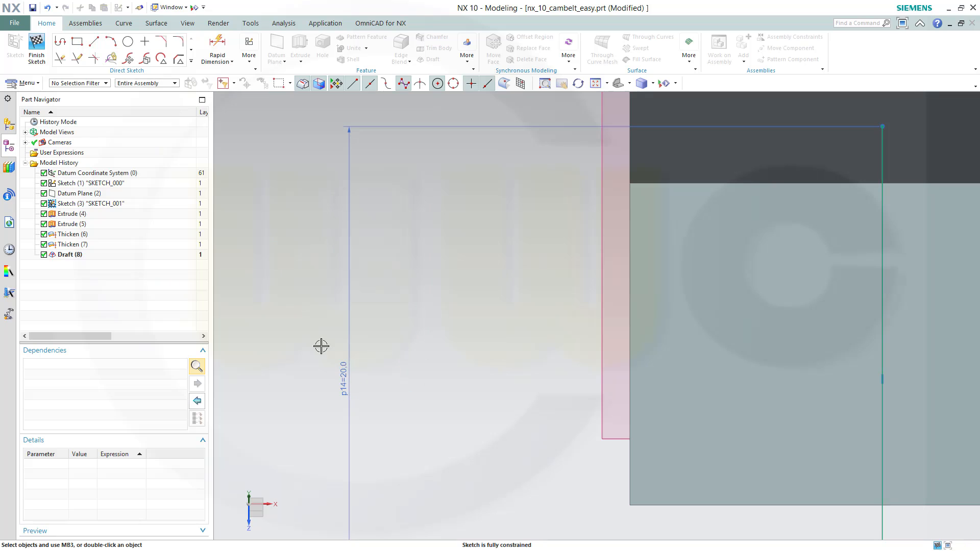
left_click(36, 60)
- Set the symmetric distance of both the tooth sheet's and the belt sheet's Extrude to 20 mm
left_click(75, 215)
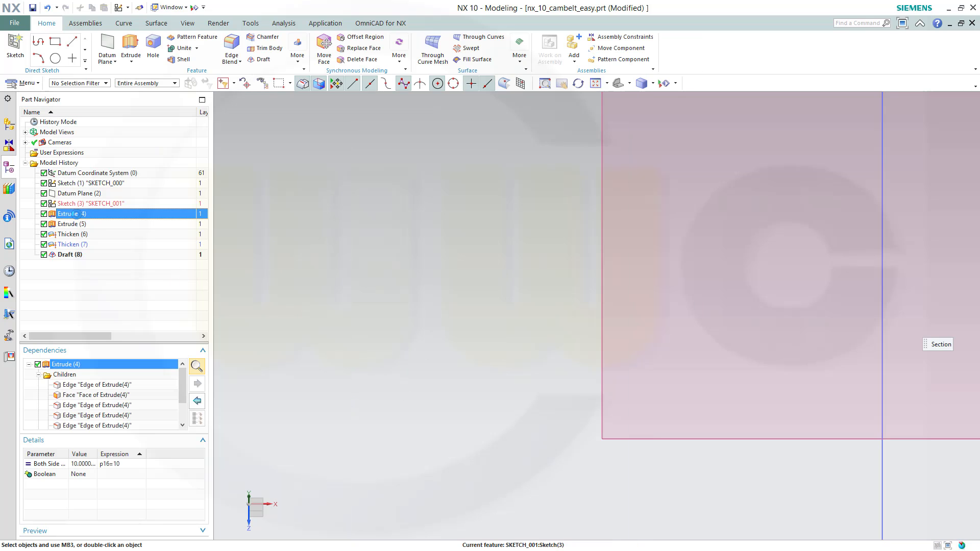
double_click(75, 214)
type("20")
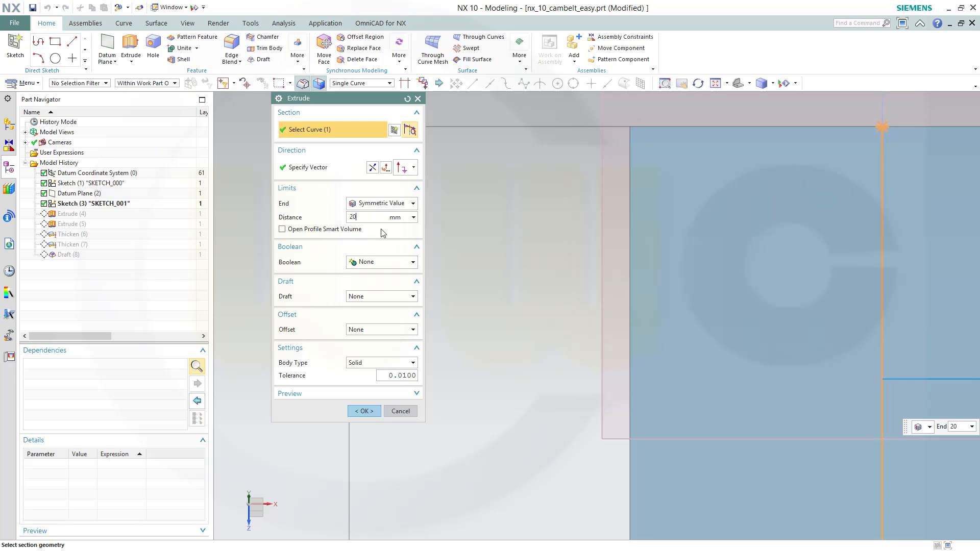
key("Return")
left_click(359, 411)
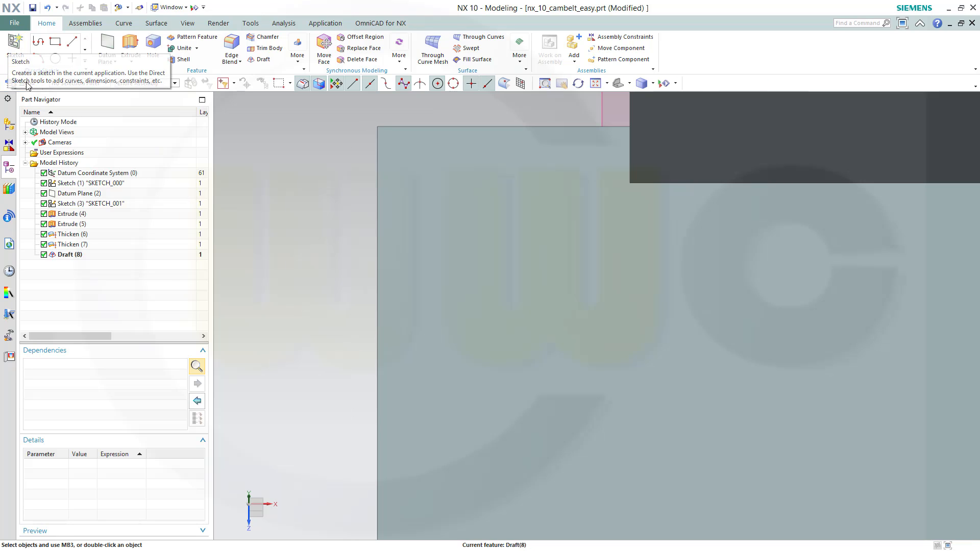
double_click(73, 224)
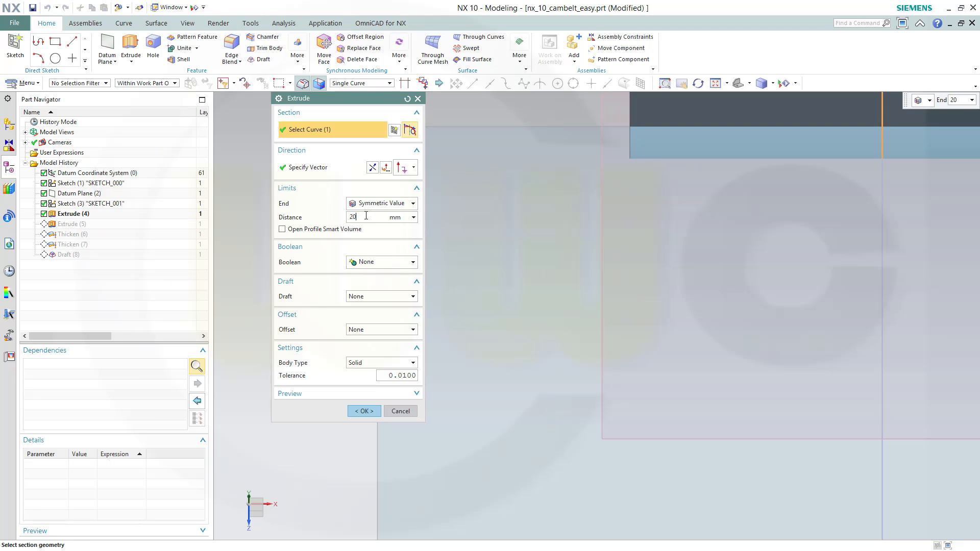
left_click(365, 411)
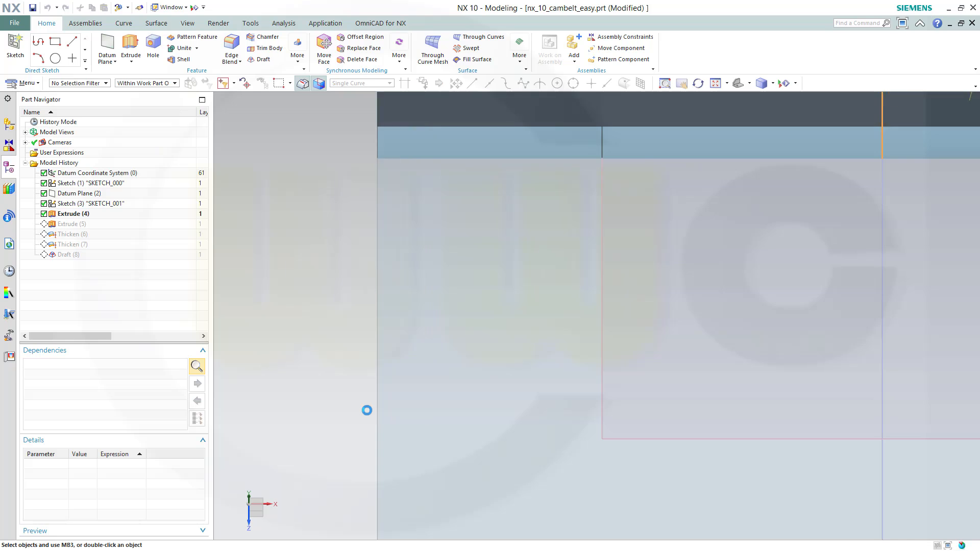
- Create a user expression named tooth_number with a formula of 10, type Number, in mm
middle_click_drag(532, 338, 357, 166)
scroll(522, 356, "down", 8)
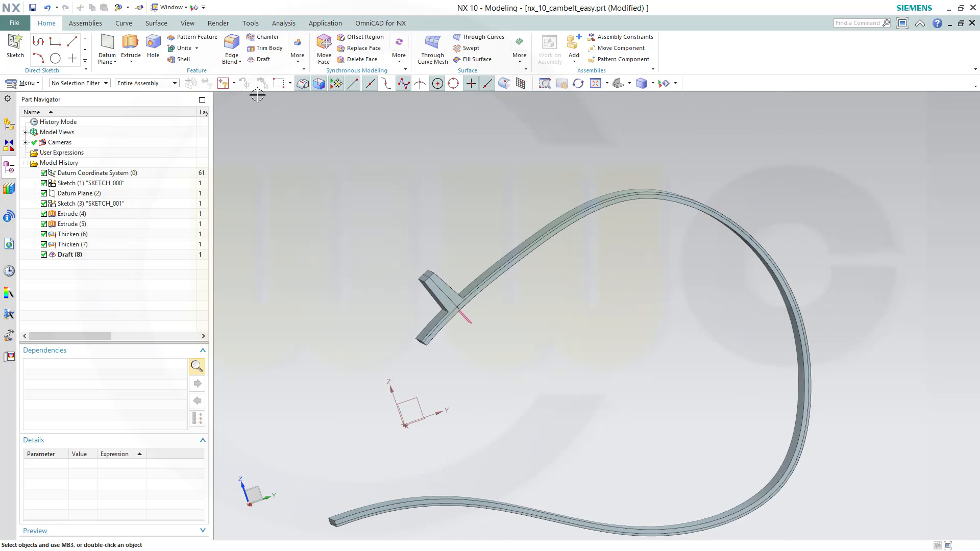
left_click(251, 23)
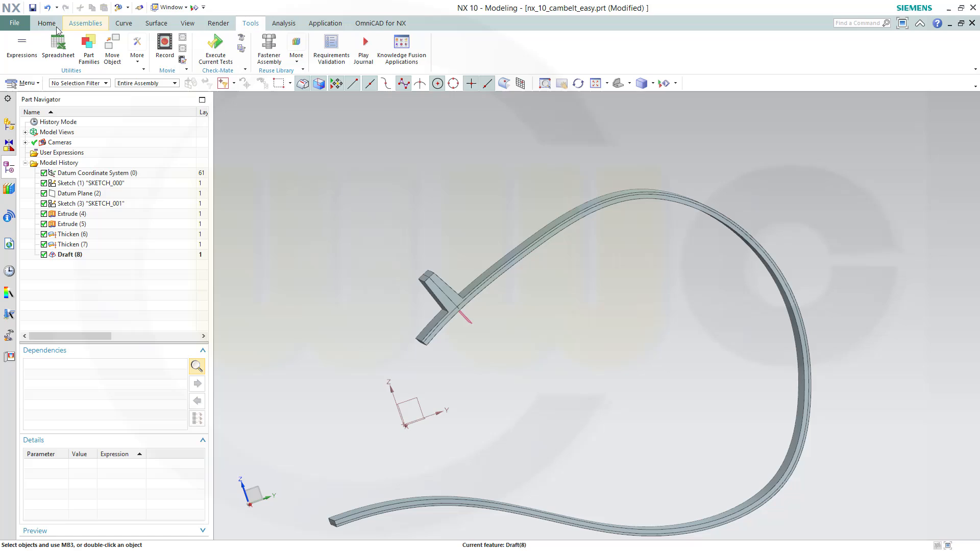
left_click(21, 45)
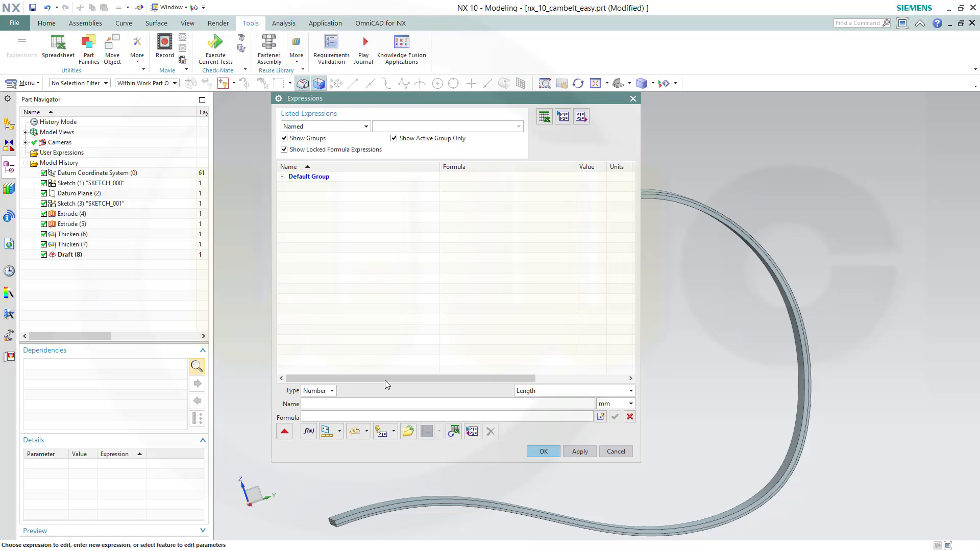
type("tooth")
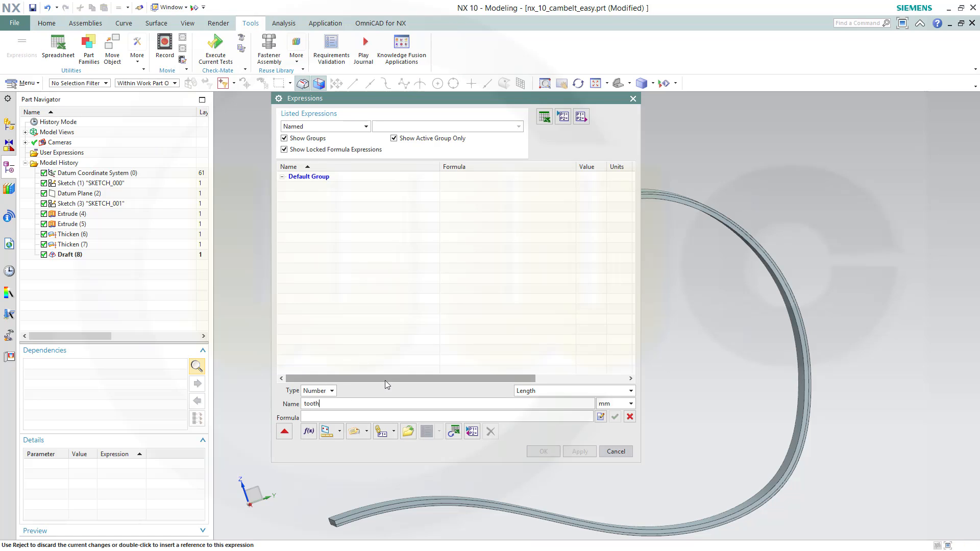
type("_")
key("Tab")
key("Tab")
type("1")
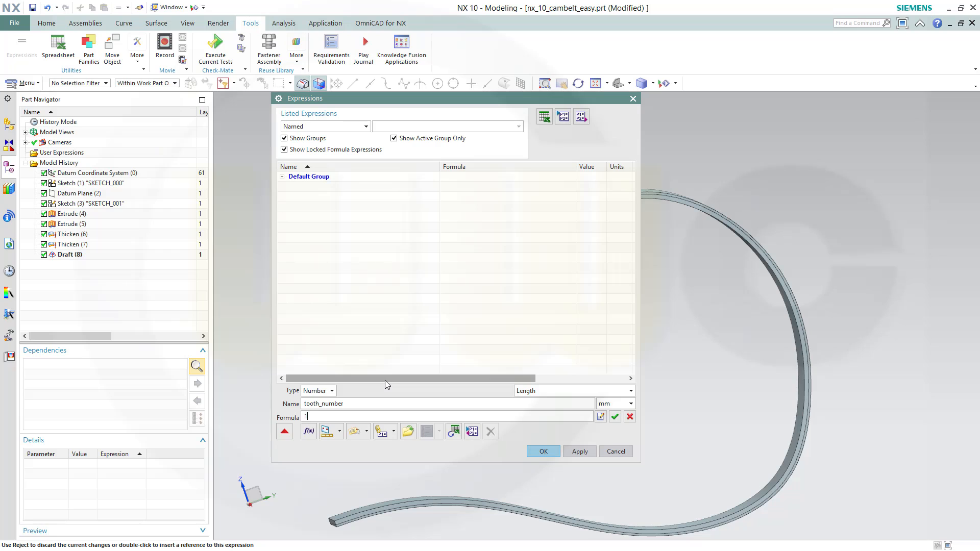
left_click(614, 418)
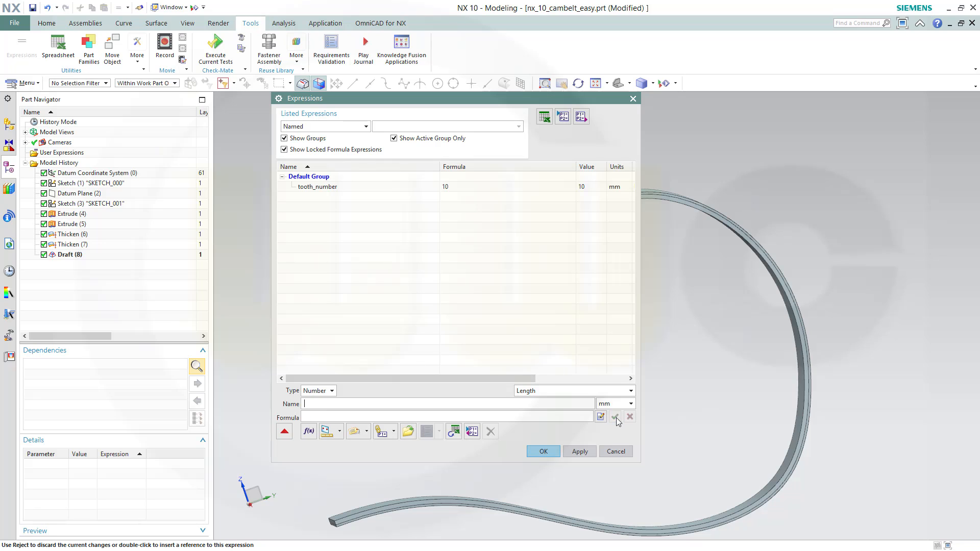
left_click(543, 451)
- Set up an Along pattern of the tooth's Thicken and Draft features, using the spline of the first sketch as the path
middle_click_drag(405, 224, 409, 271)
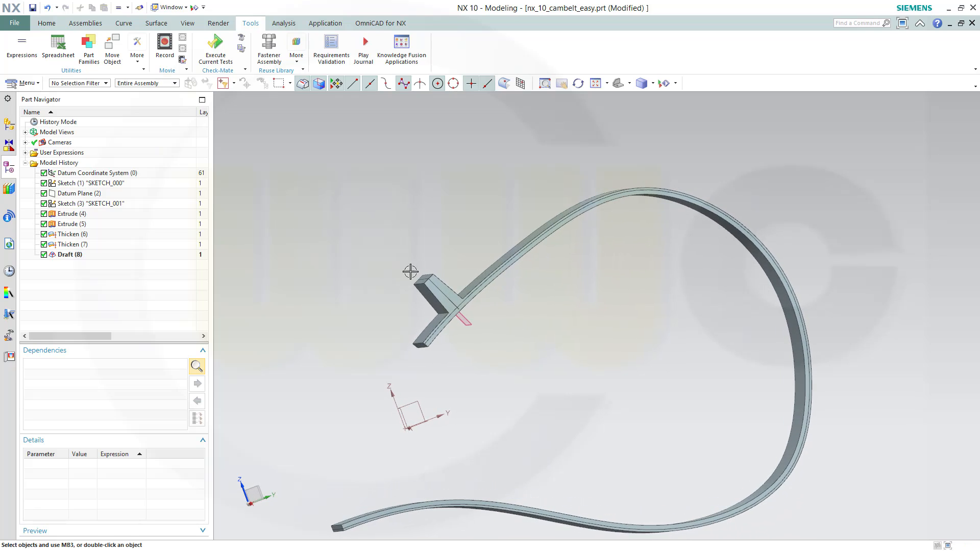
left_click(46, 23)
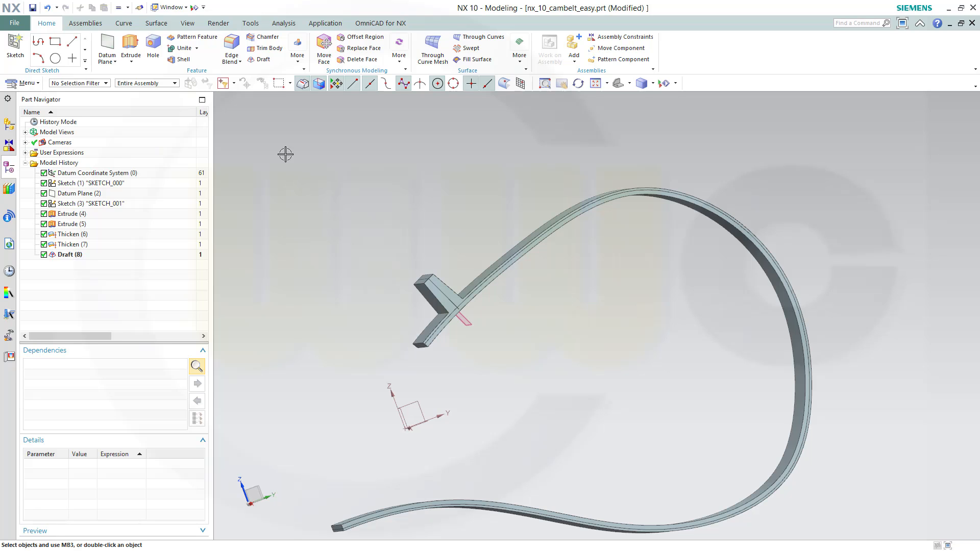
left_click(190, 37)
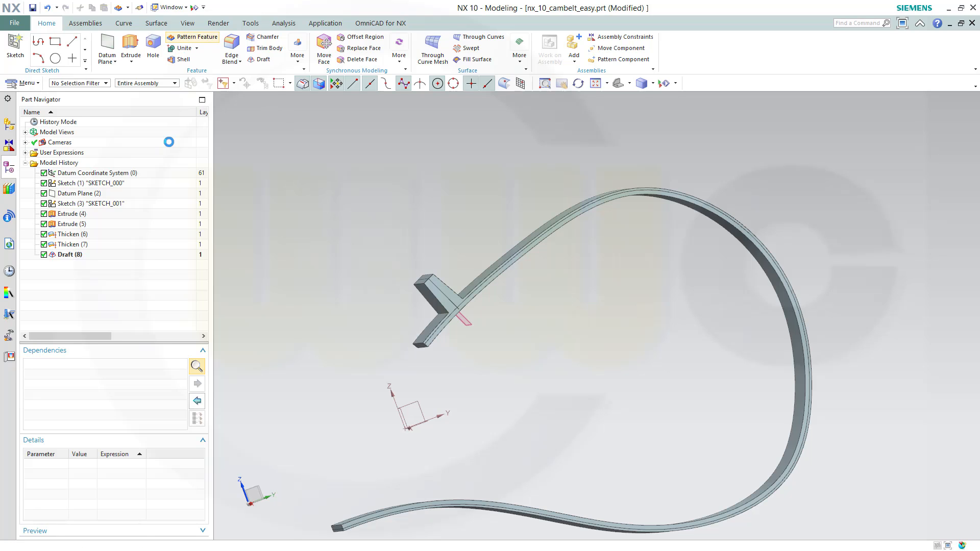
left_click(65, 246)
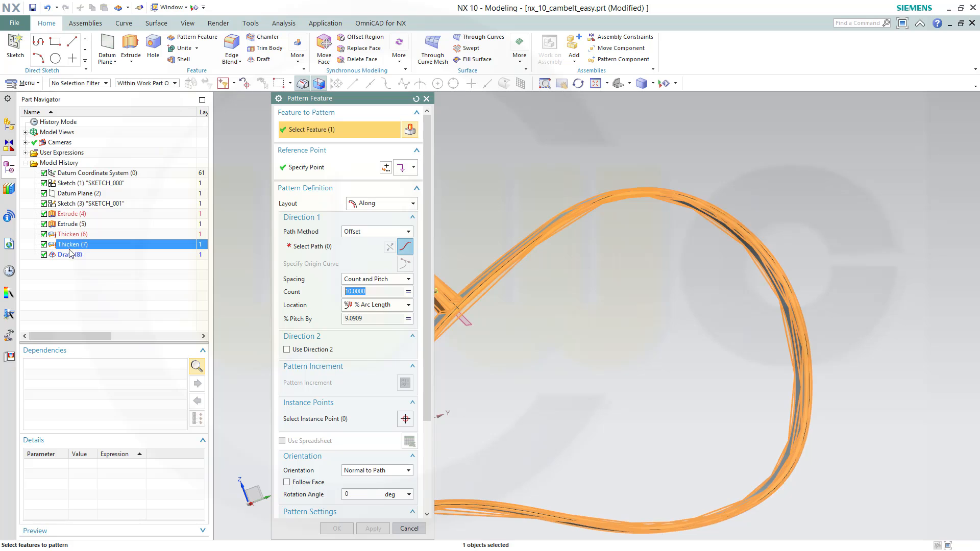
left_click(73, 254)
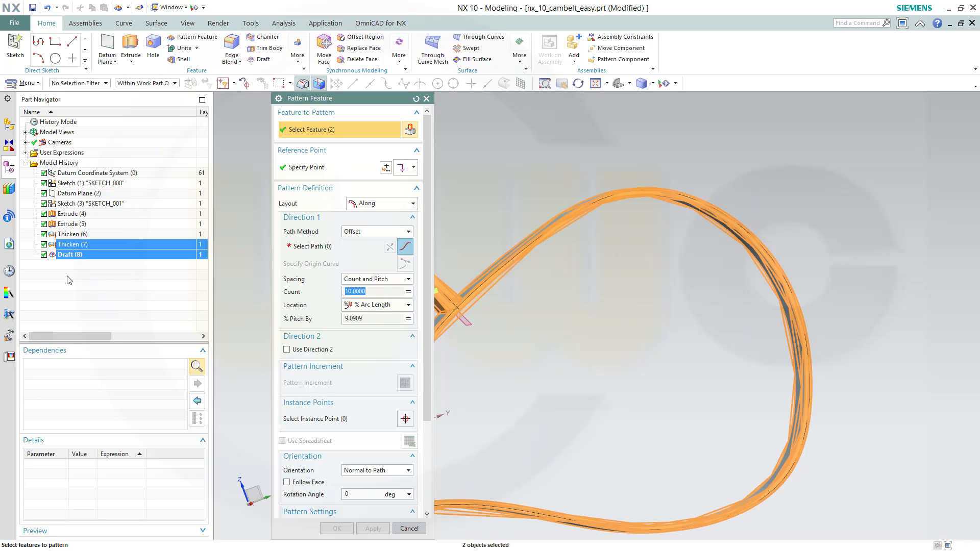
left_click_drag(347, 97, 560, 112)
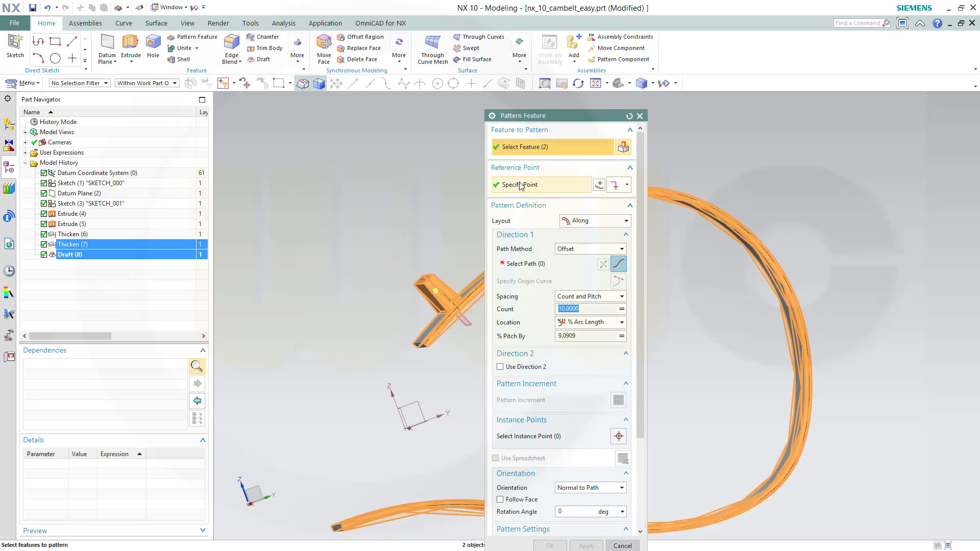
left_click(509, 269)
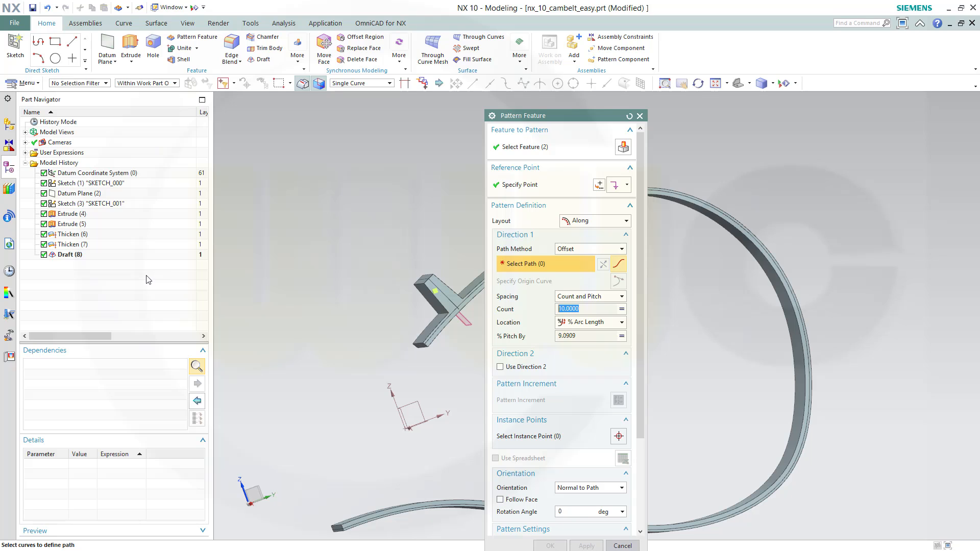
left_click(95, 186)
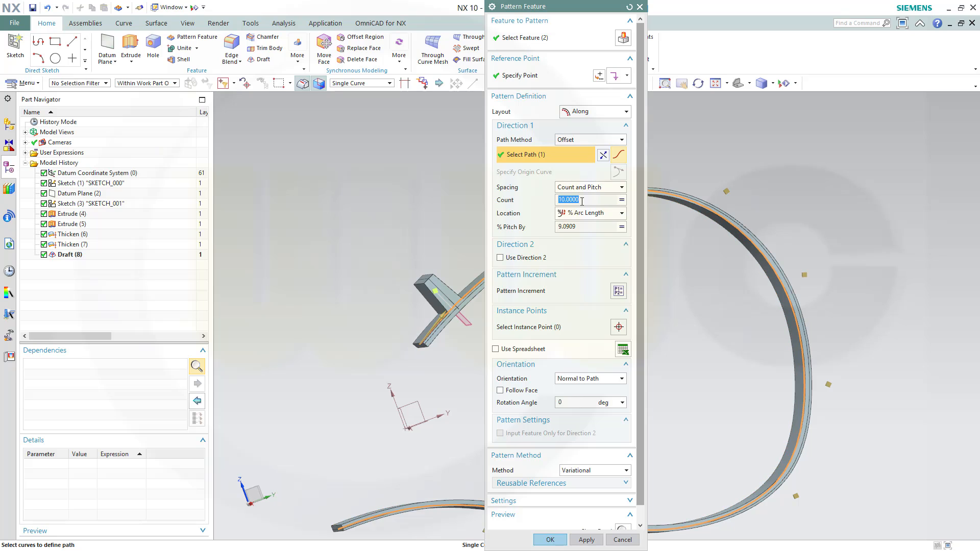
- Drive the pattern count with the formula tooth_number and the arc-length pitch percentage with 100/(tooth_number+1)
left_click(622, 199)
left_click(650, 229)
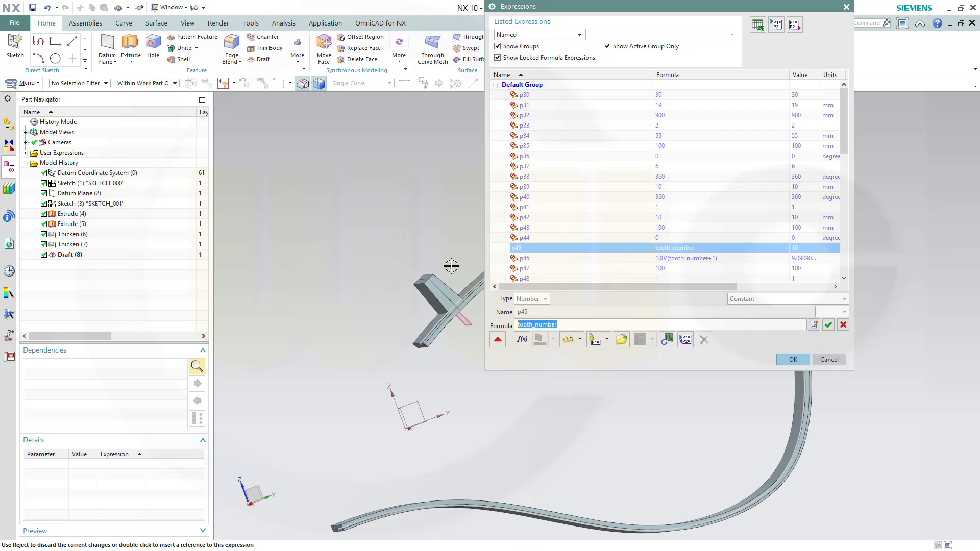
left_click(793, 360)
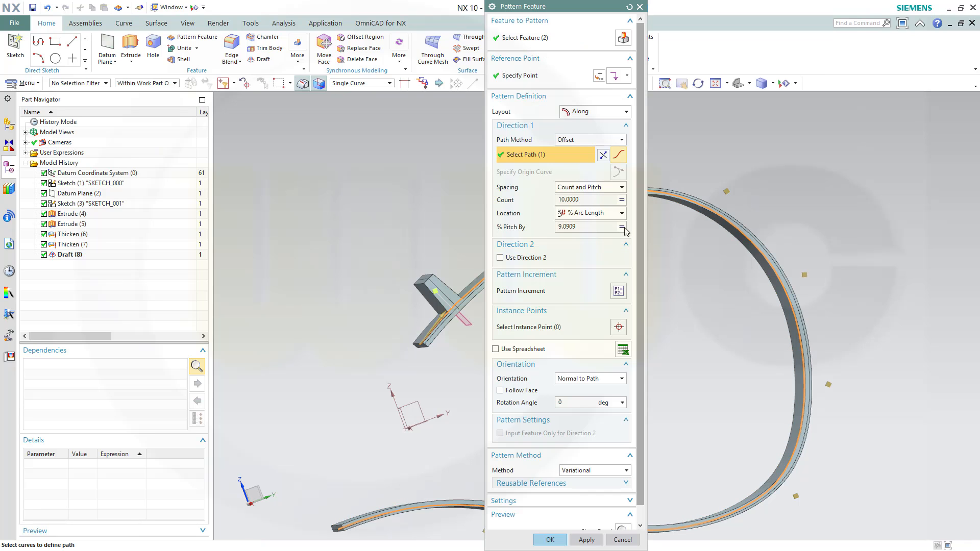
left_click(625, 231)
left_click(652, 256)
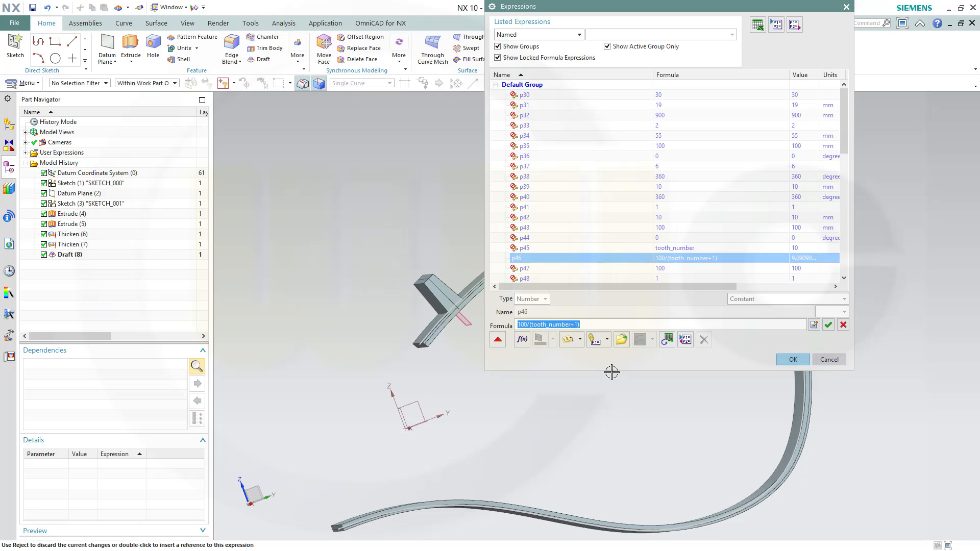
left_click(793, 360)
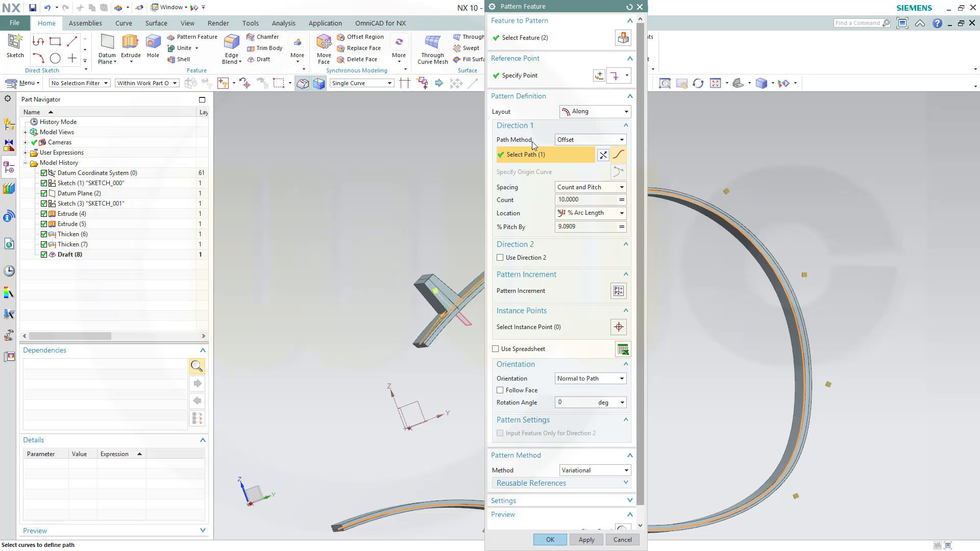
- Try the Rigid path method, return to Offset, and create the tooth pattern along the belt
left_click(623, 141)
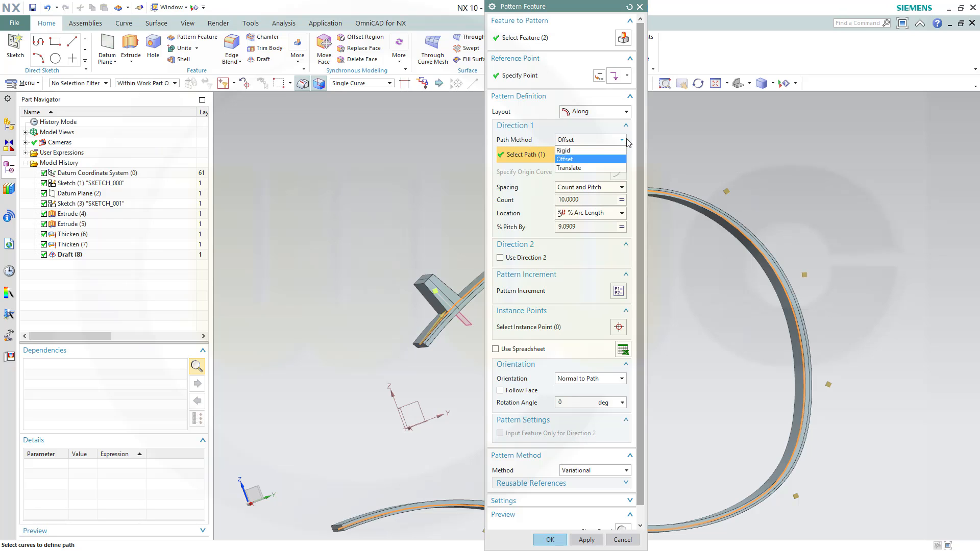
left_click(587, 150)
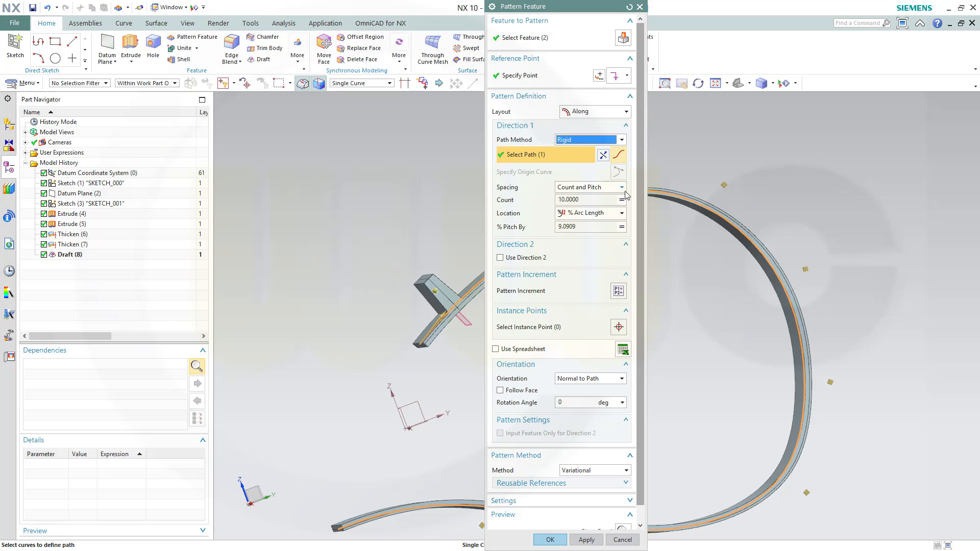
left_click(624, 141)
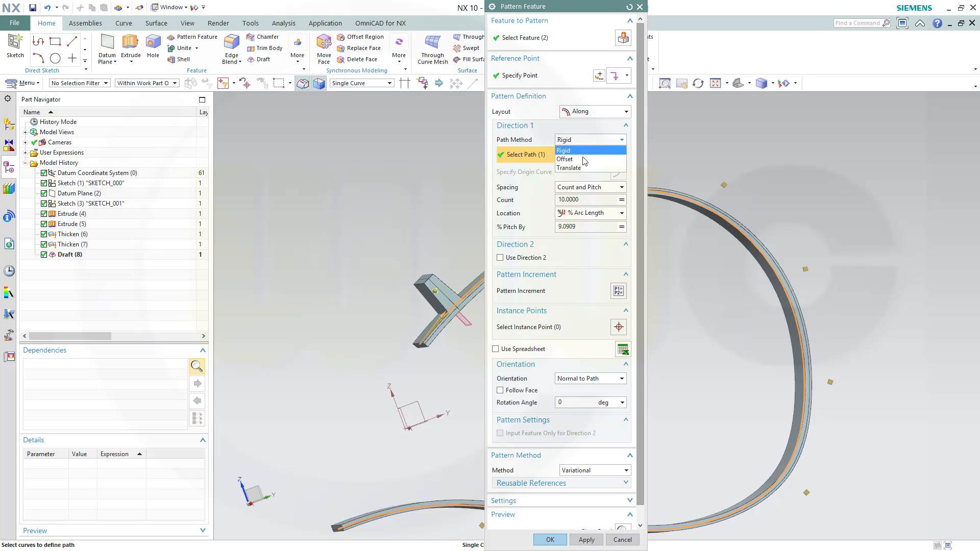
left_click(630, 156)
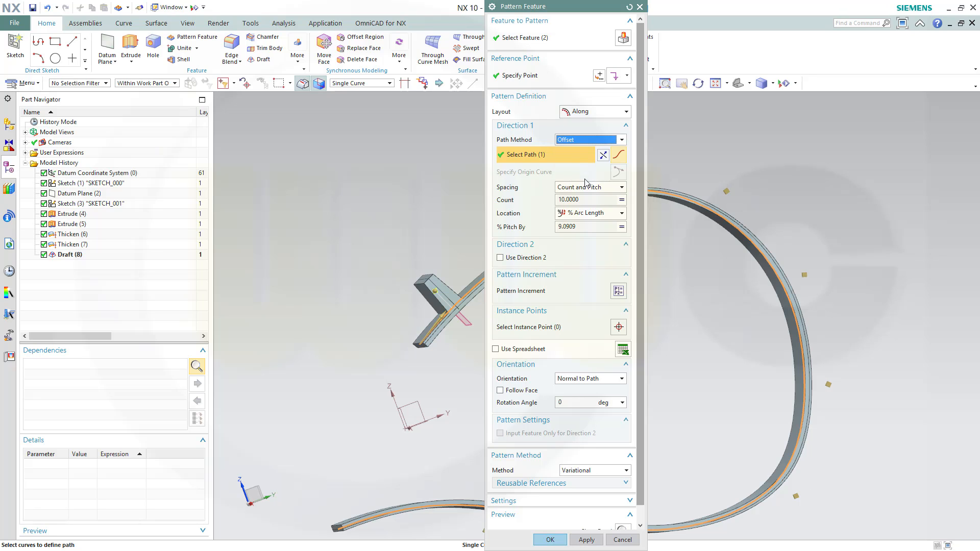
left_click(548, 540)
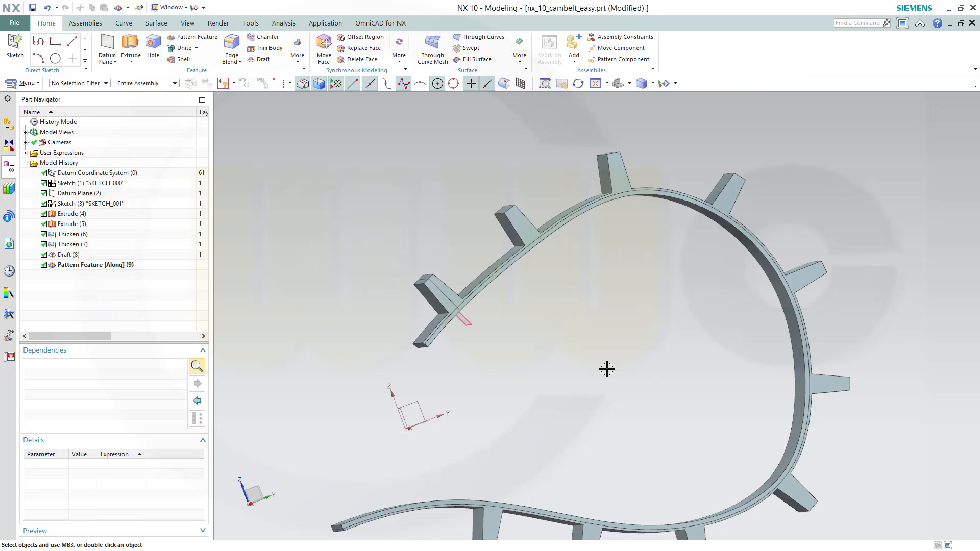
- Blend the feature intersection edges where the original tooth and all patterned teeth meet the belt with a 2 mm circular radius
middle_click_drag(608, 368, 569, 319)
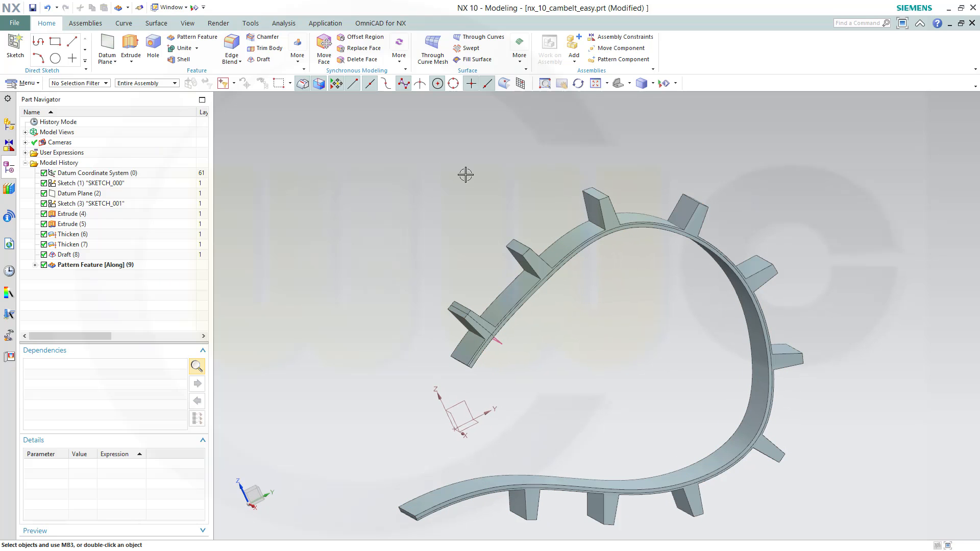
left_click(234, 41)
left_click_drag(591, 10, 295, 150)
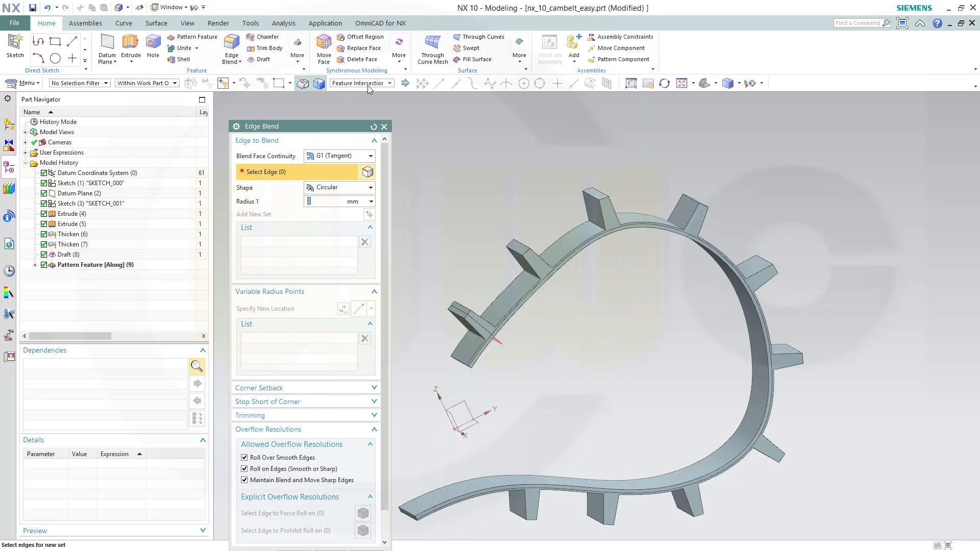
left_click(390, 84)
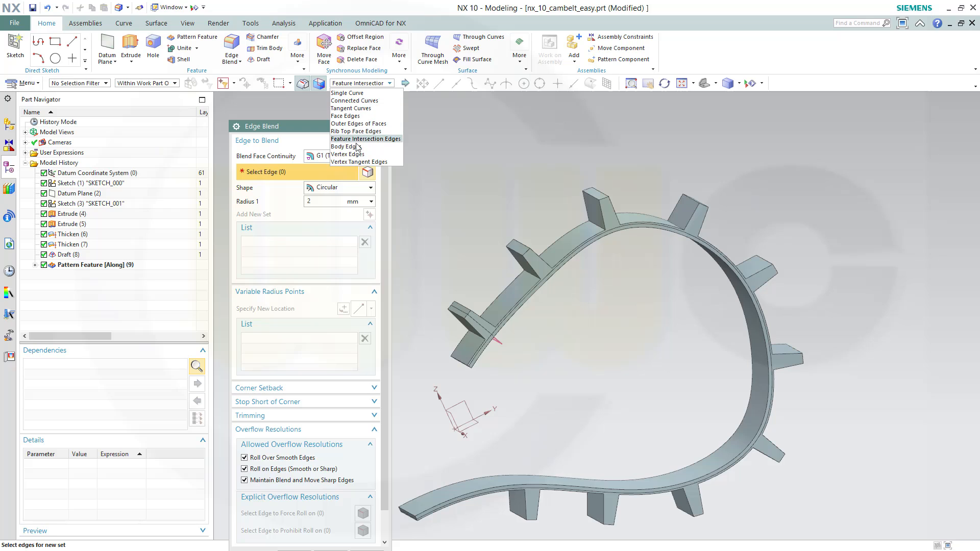
left_click(384, 140)
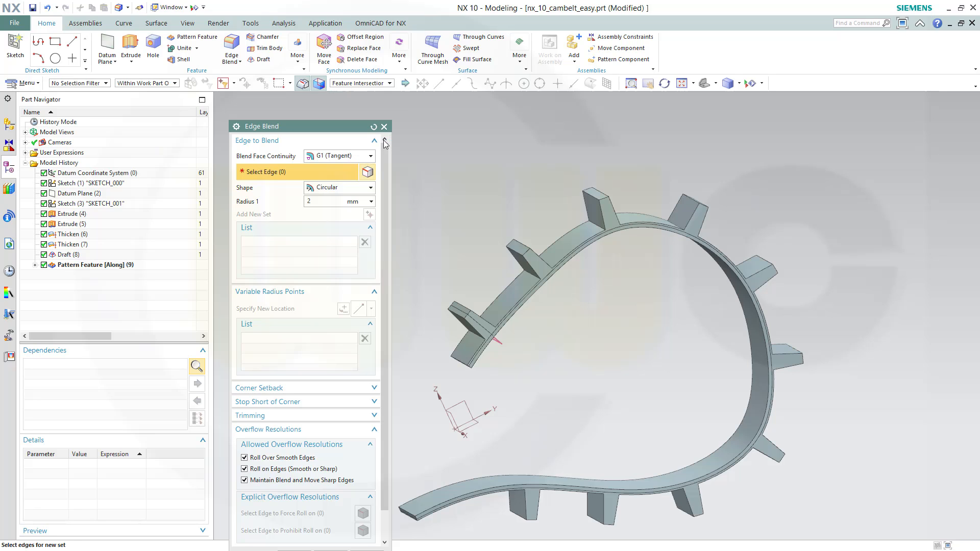
left_click(75, 250)
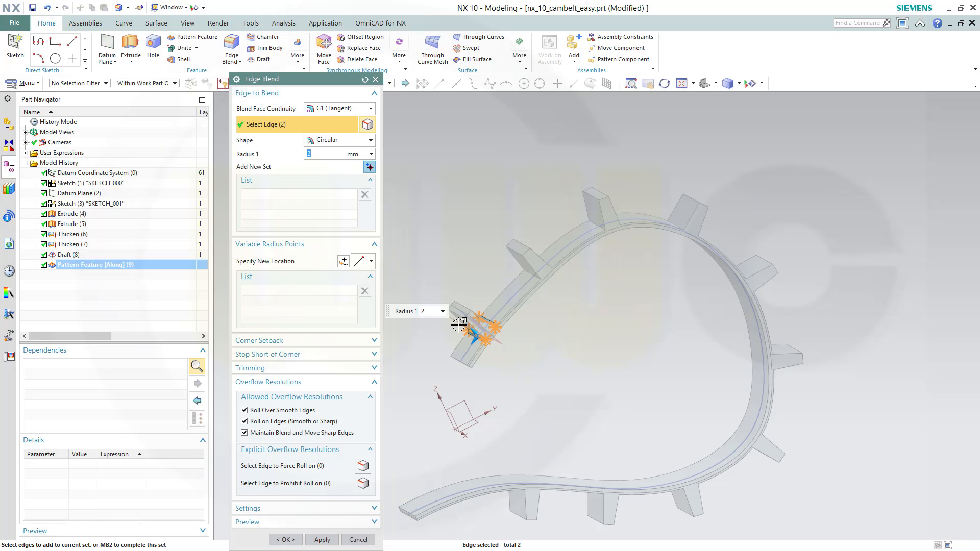
left_click(546, 271)
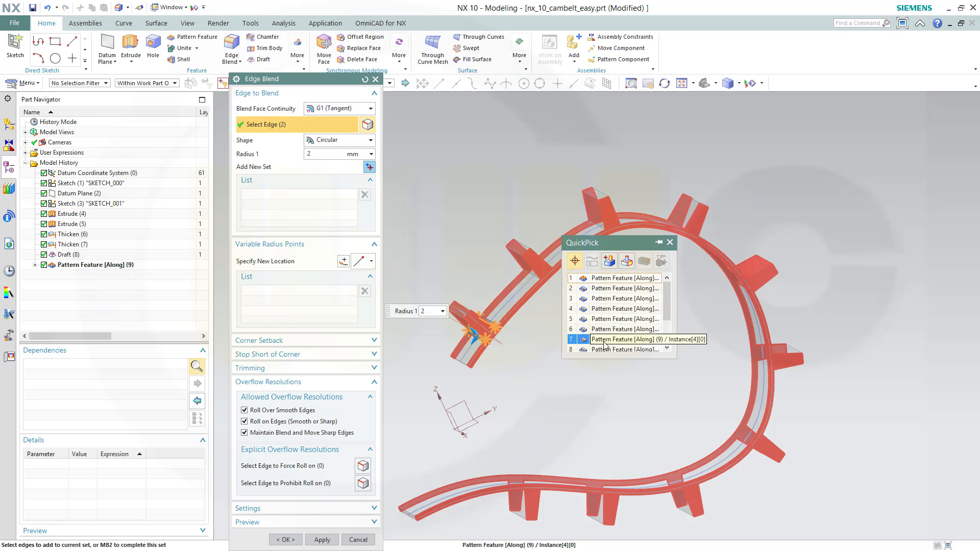
left_click(610, 279)
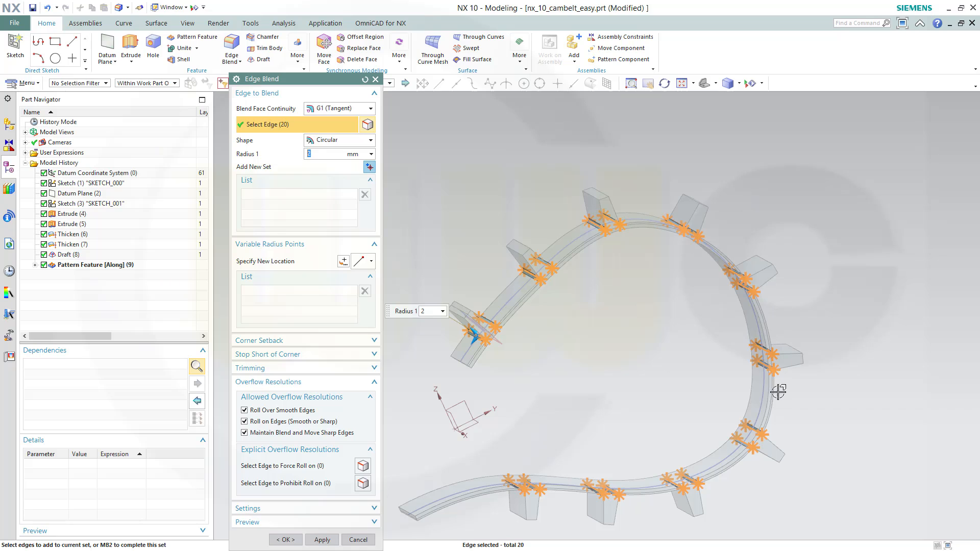
middle_click_drag(626, 415, 787, 323, "shift")
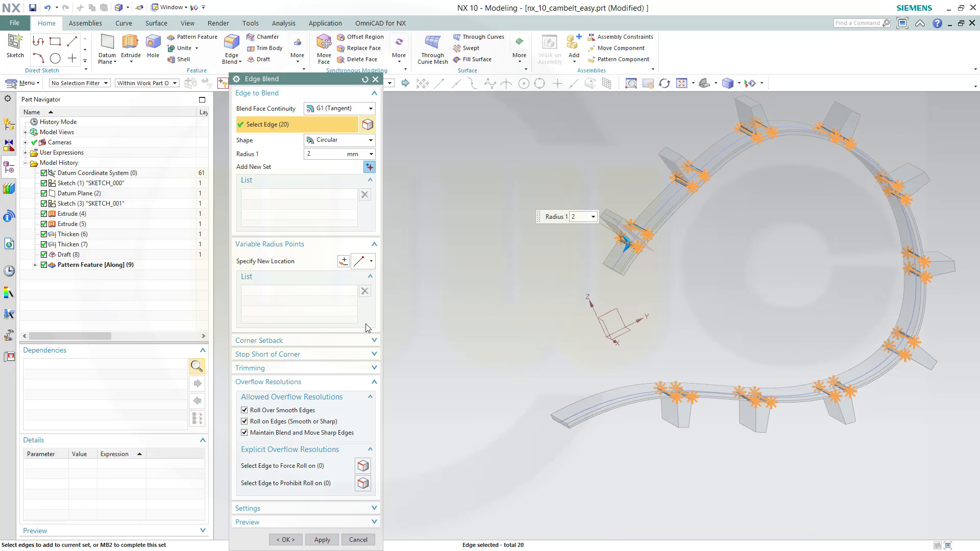
left_click(285, 540)
- Complete the 2 mm edge blend on the selected edges where the teeth meet the belt
middle_click_drag(739, 236, 694, 238)
scroll(693, 256, "down", 3)
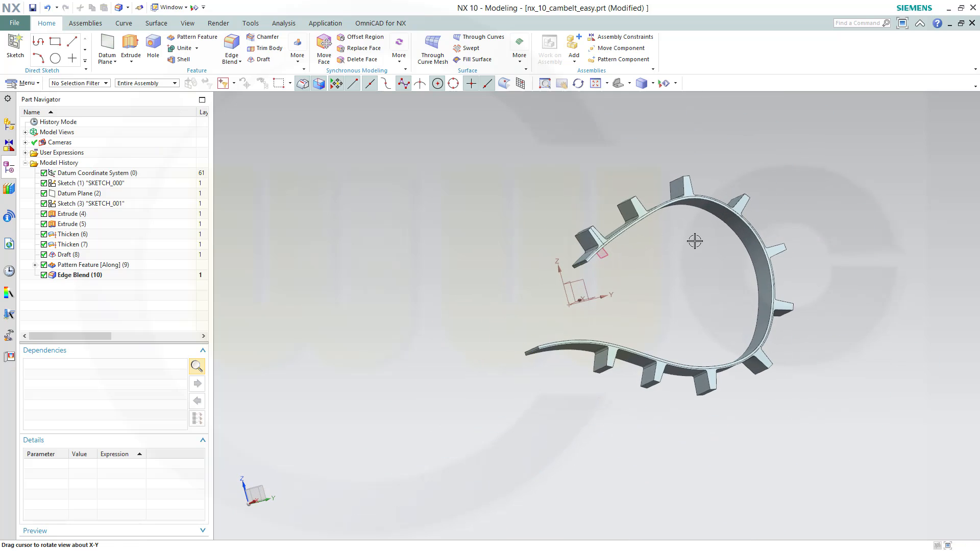
scroll(690, 234, "up", 4)
middle_click_drag(614, 282, 614, 293)
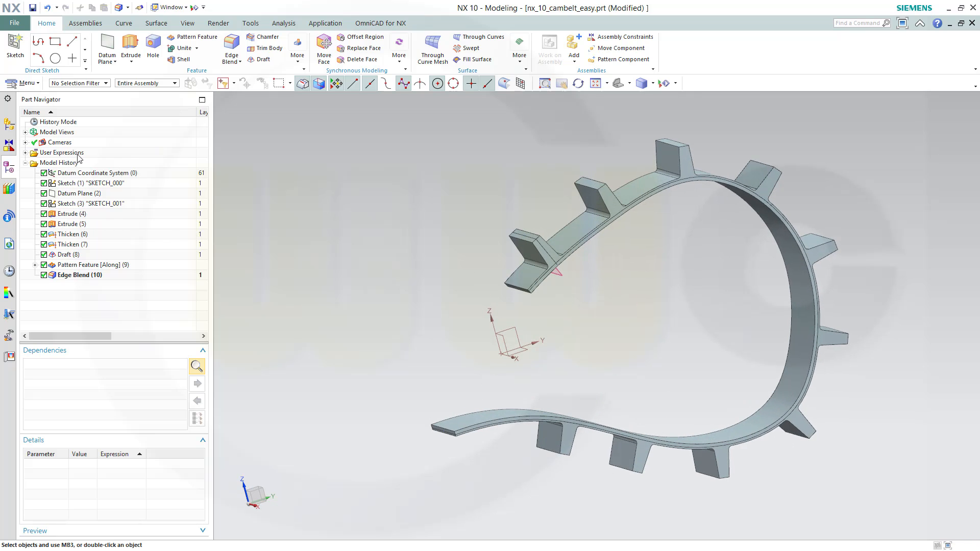
- Set the user expression tooth_number to 20 to update the tooth pattern
left_click(25, 153)
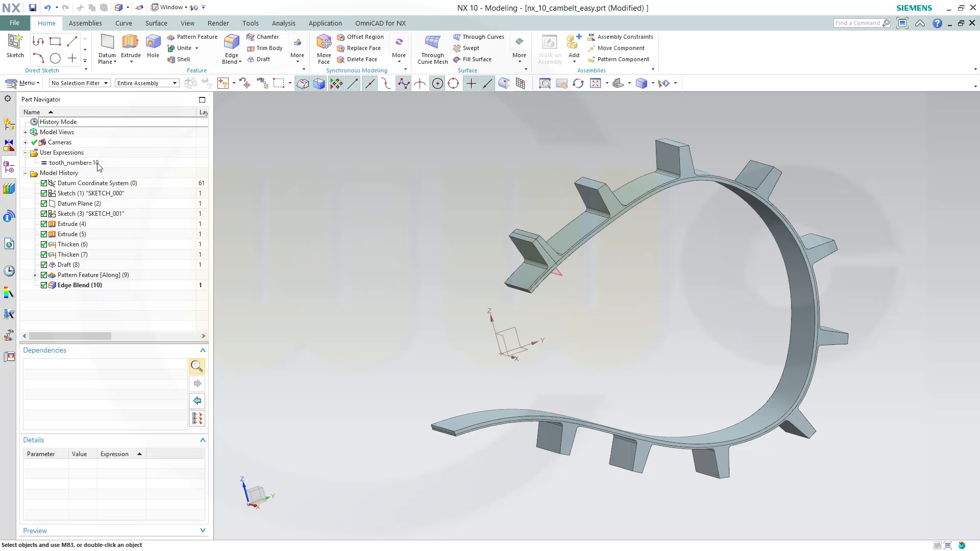
double_click(98, 163)
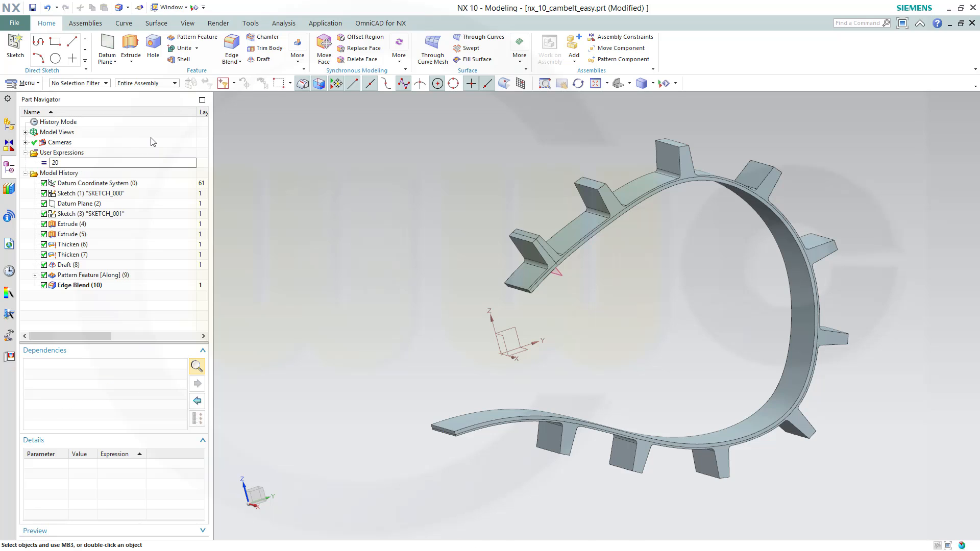
key("Return")
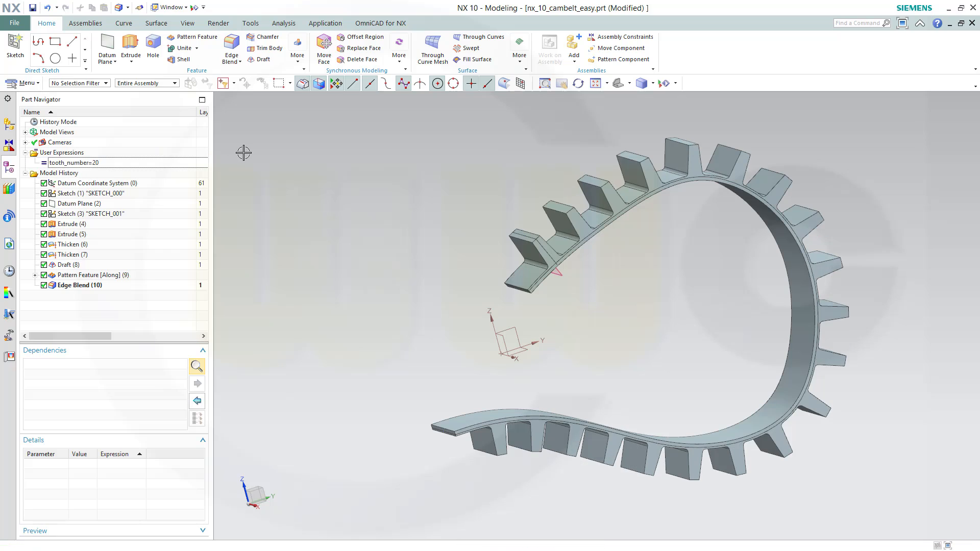
- Set the user expression tooth_number to 15
double_click(94, 162)
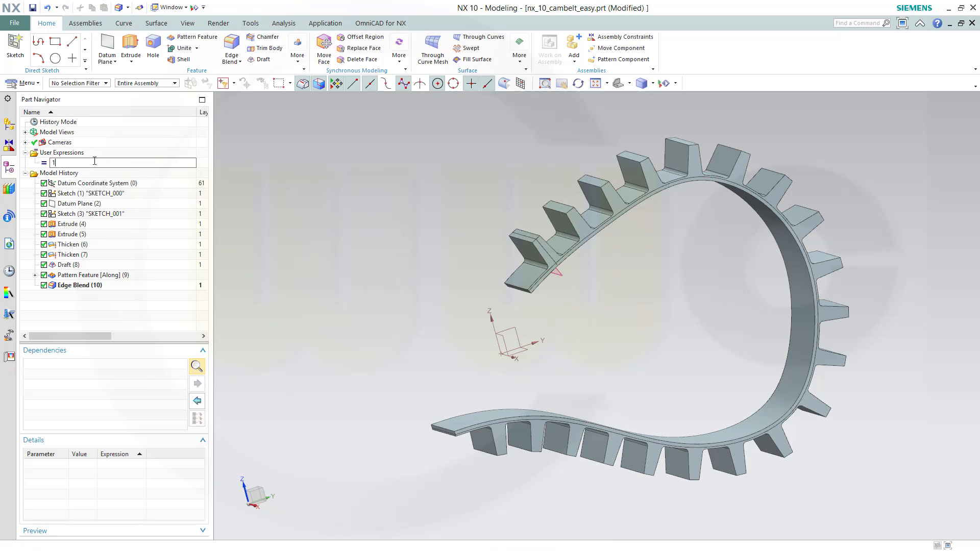
type("15")
key("Return")
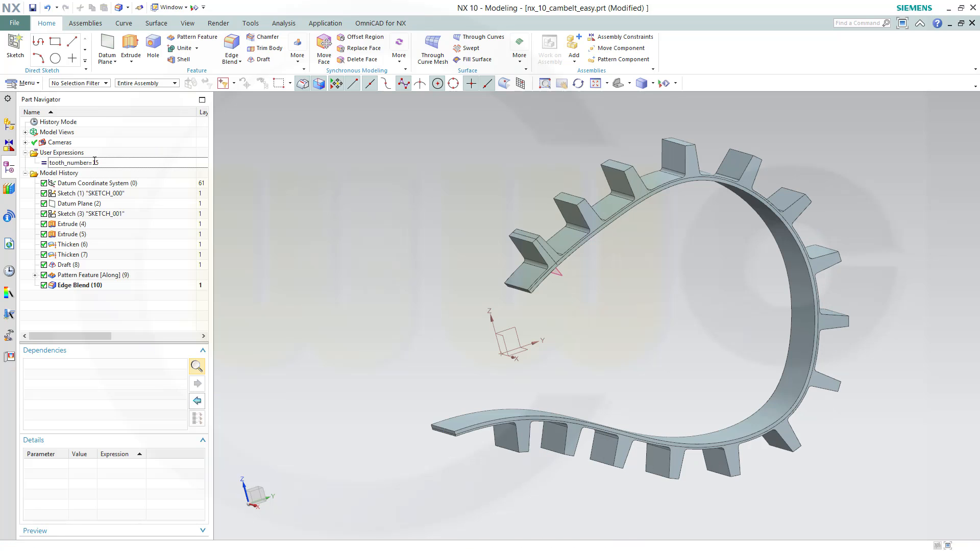
- Examine the tips and profile of the first teeth and how they follow the belt's curvature
mouse_move(686, 281)
middle_mouse_down()
mouse_move(702, 311)
mouse_move(694, 284)
middle_mouse_up()
scroll(654, 216, "up", 2)
scroll(608, 187, "down", 3)
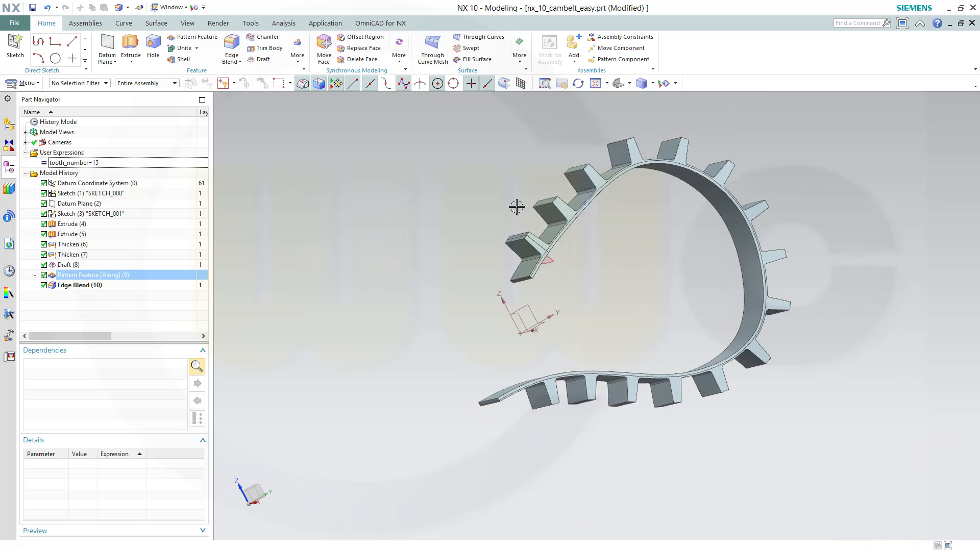
scroll(516, 206, "up", 2)
middle_click_drag(534, 261, 527, 234)
scroll(536, 210, "up", 3)
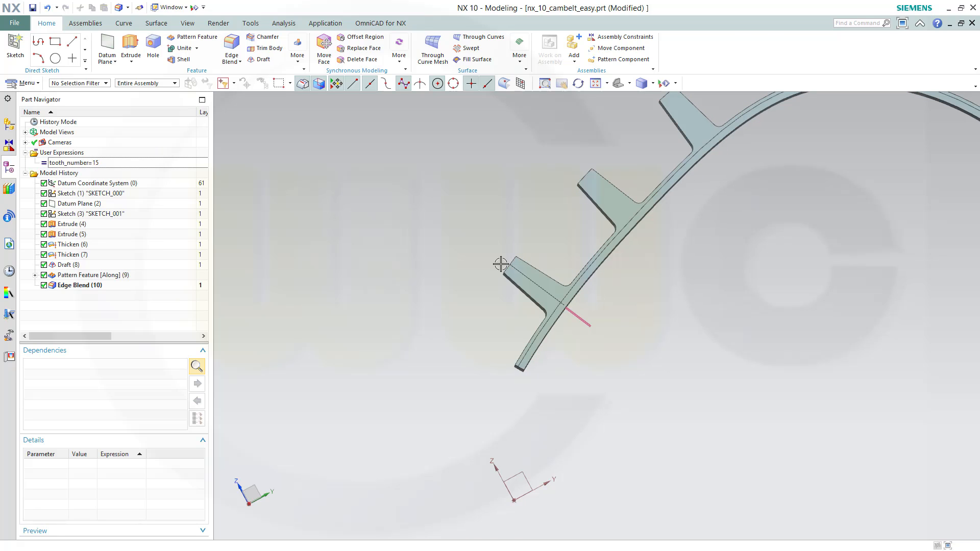
middle_click_drag(543, 227, 605, 346)
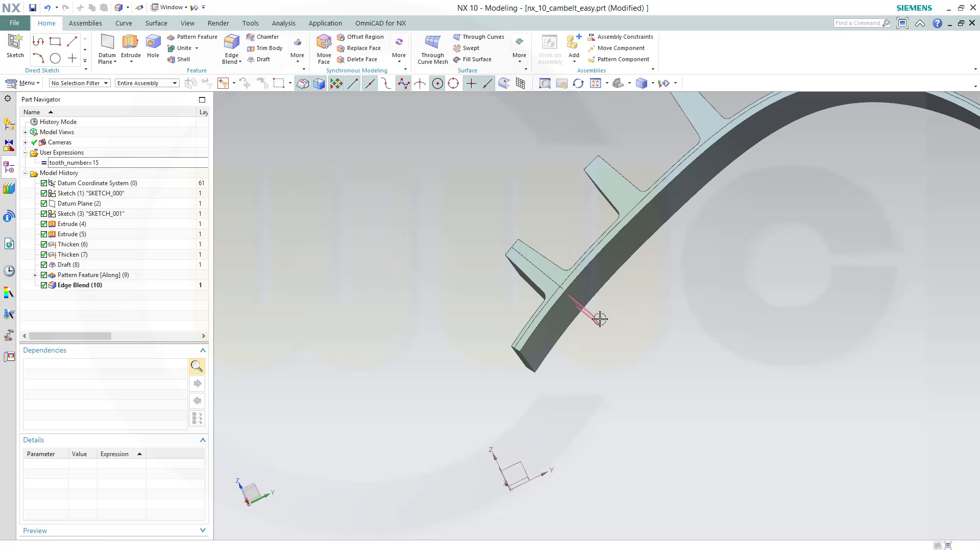
scroll(556, 289, "down", 2)
scroll(785, 232, "down", 3)
middle_click_drag(784, 232, 788, 305)
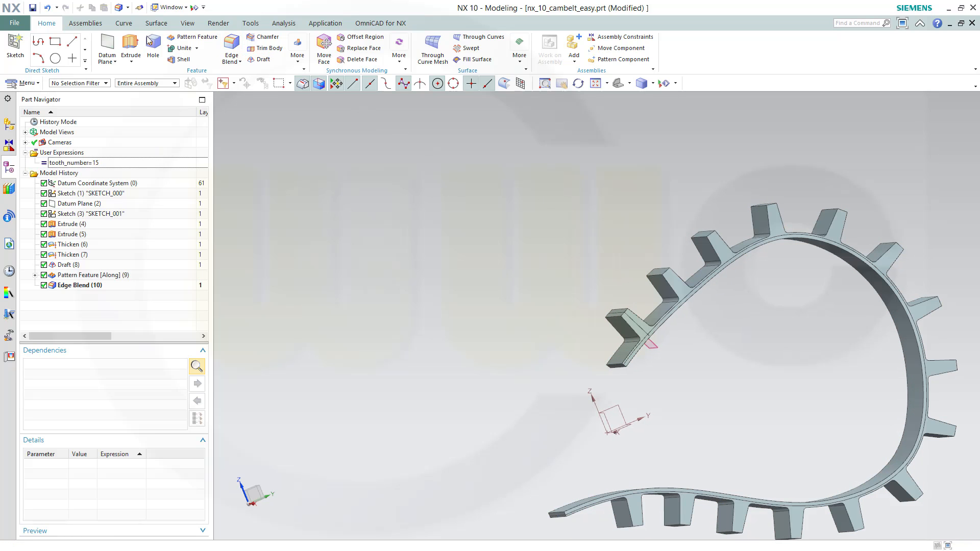
- Create an offset surface 19 mm from the belt's extruded sheet face, with the direction reversed toward the tooth tips
left_click(156, 24)
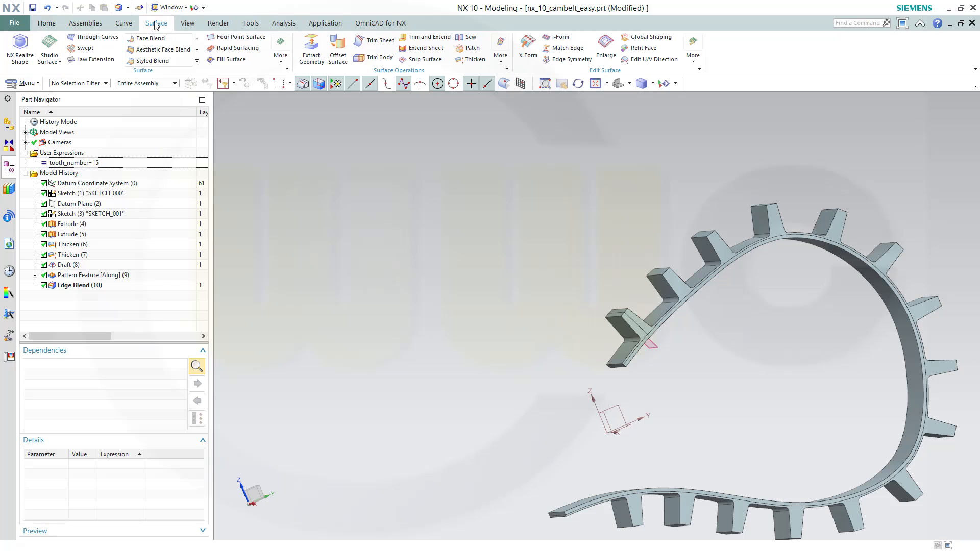
left_click(338, 48)
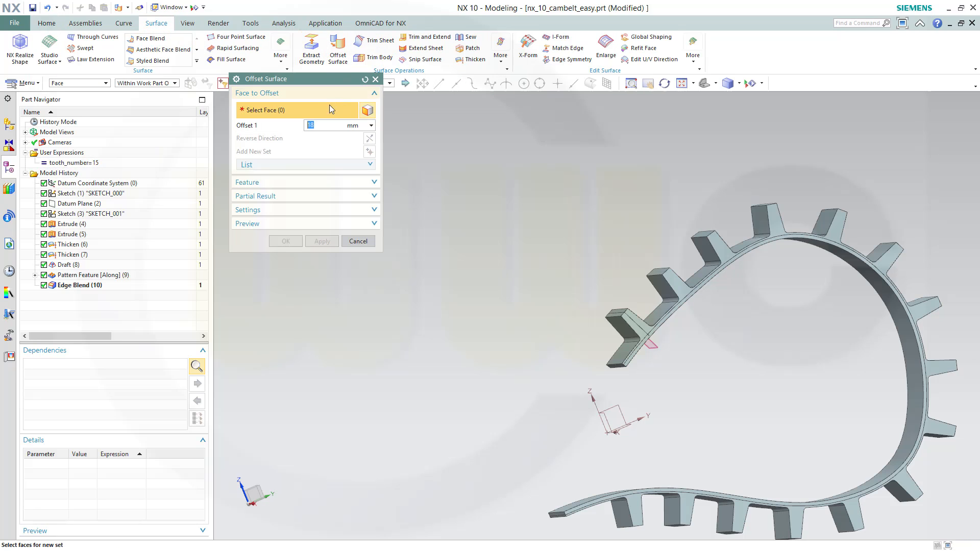
left_click(74, 235)
scroll(657, 327, "up", 5)
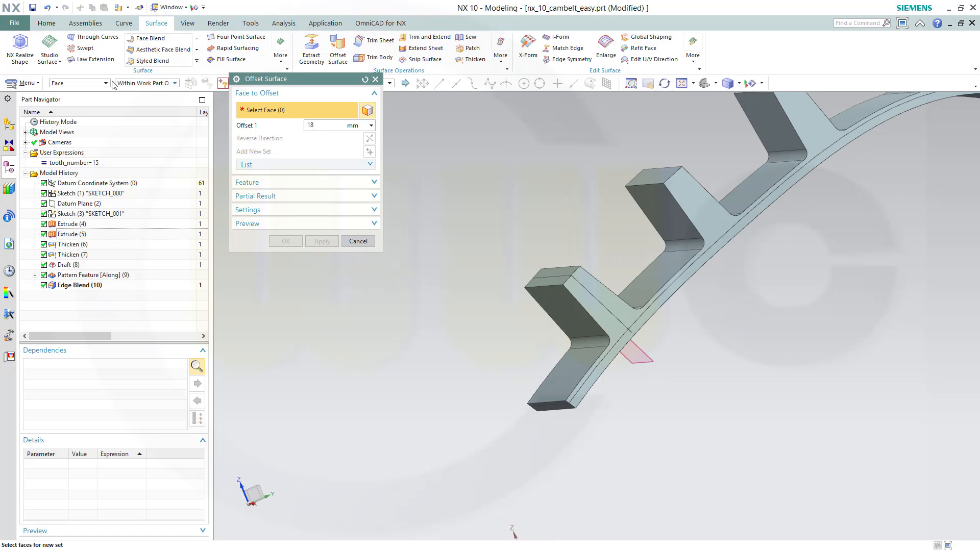
left_click(638, 319)
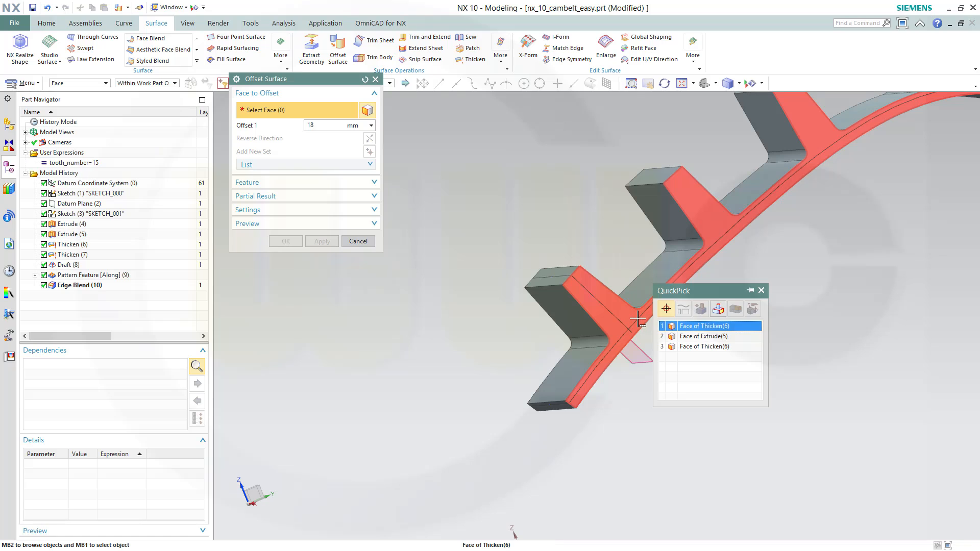
left_click(688, 337)
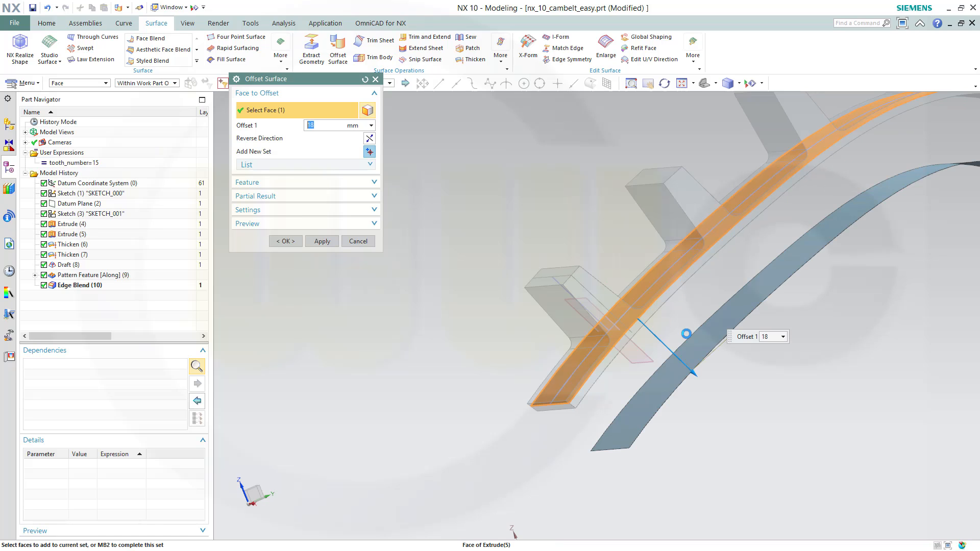
left_click(369, 138)
middle_click_drag(525, 203, 526, 204)
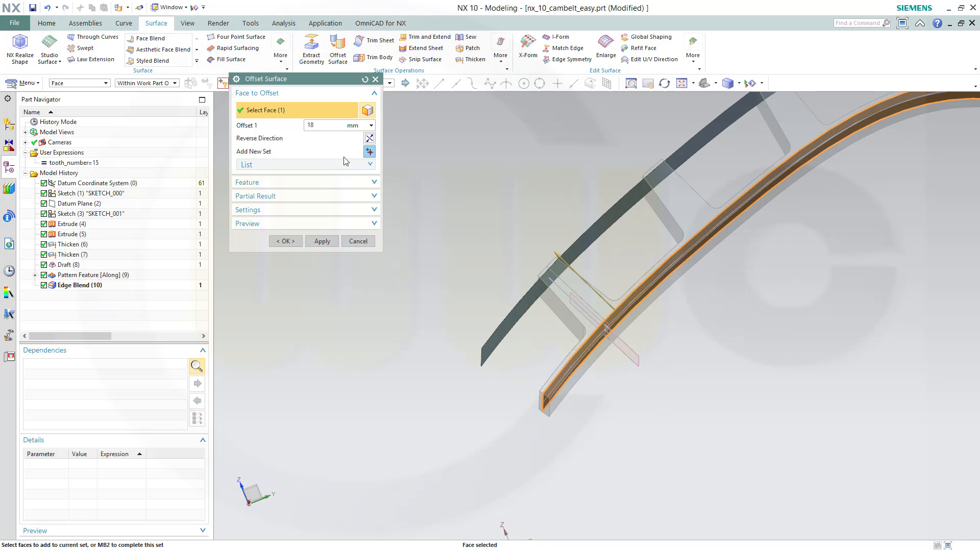
left_click_drag(327, 126, 288, 129)
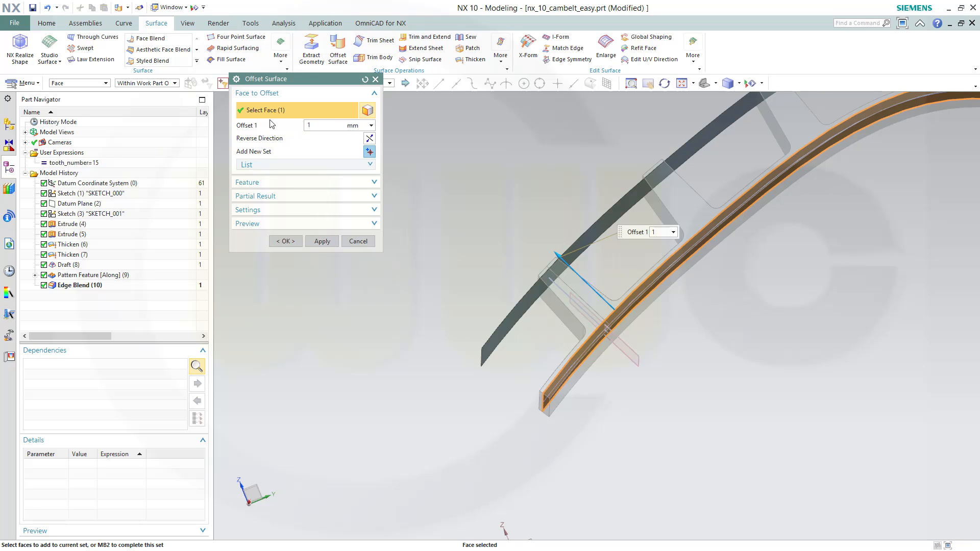
left_click(288, 239)
middle_click_drag(450, 194, 477, 185)
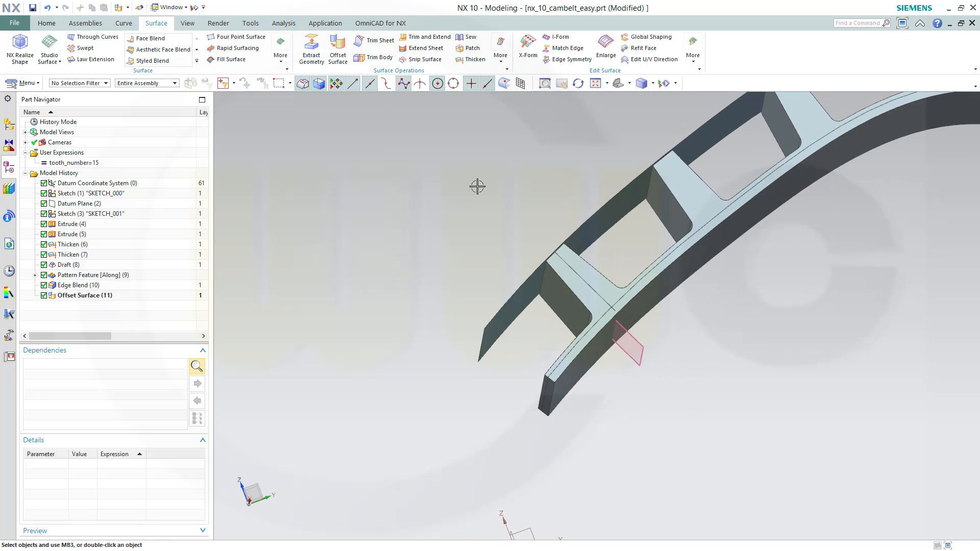
- Change the distance of the offset surface at the tooth tips to 18 mm
scroll(546, 186, "up", 4)
mouse_move(682, 210)
middle_mouse_down()
mouse_move(700, 231)
mouse_move(689, 225)
middle_mouse_up()
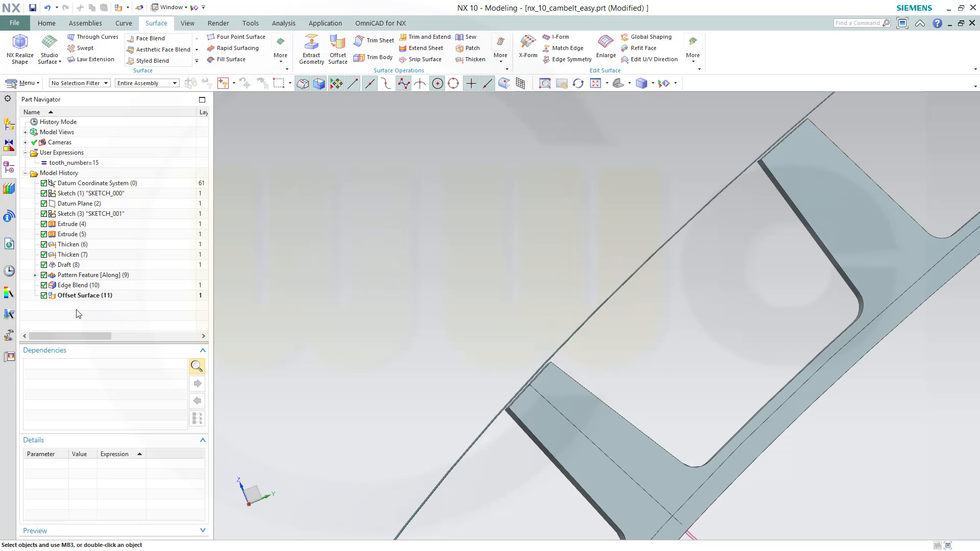
double_click(77, 295)
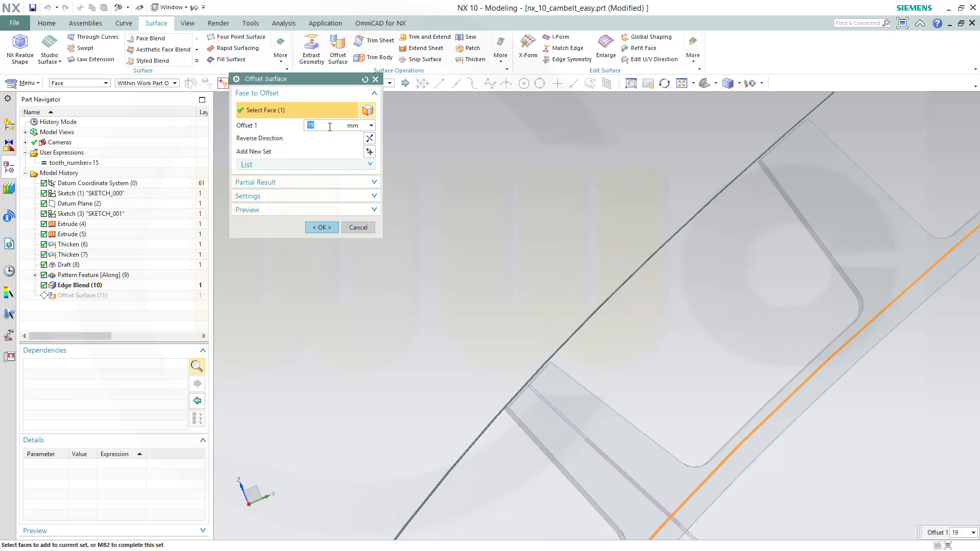
type("8")
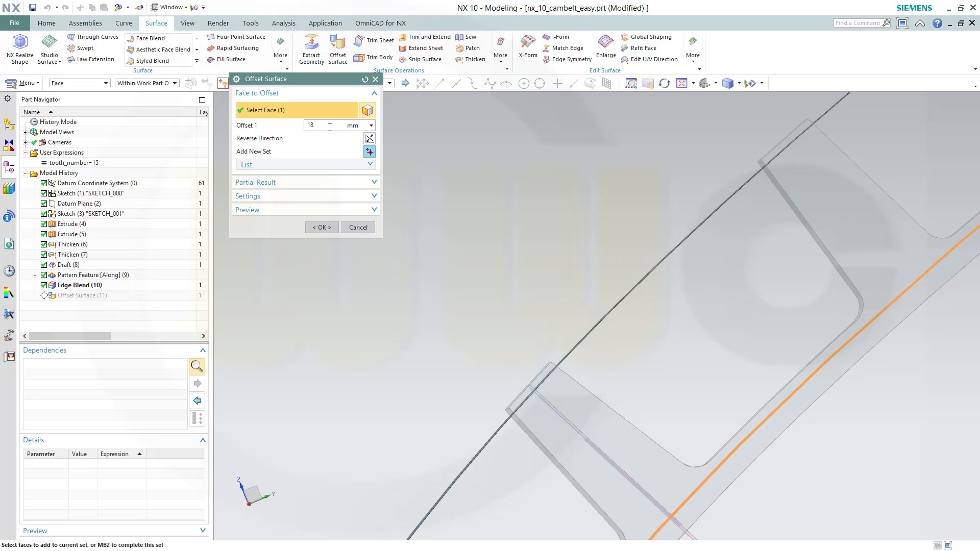
left_click(321, 227)
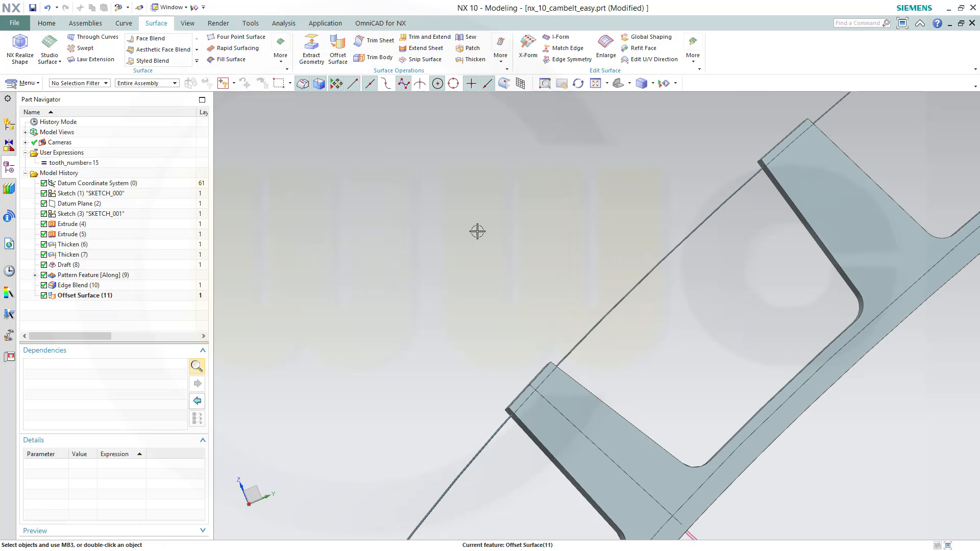
- Trim the toothed belt body with the offset surface as the tool, removing the tooth tips outside it
scroll(555, 244, "down", 5)
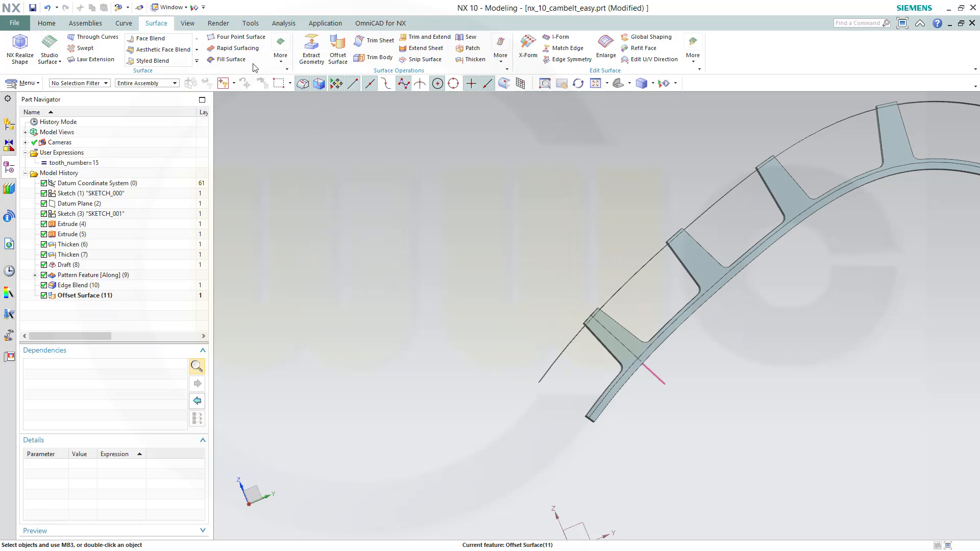
left_click(373, 57)
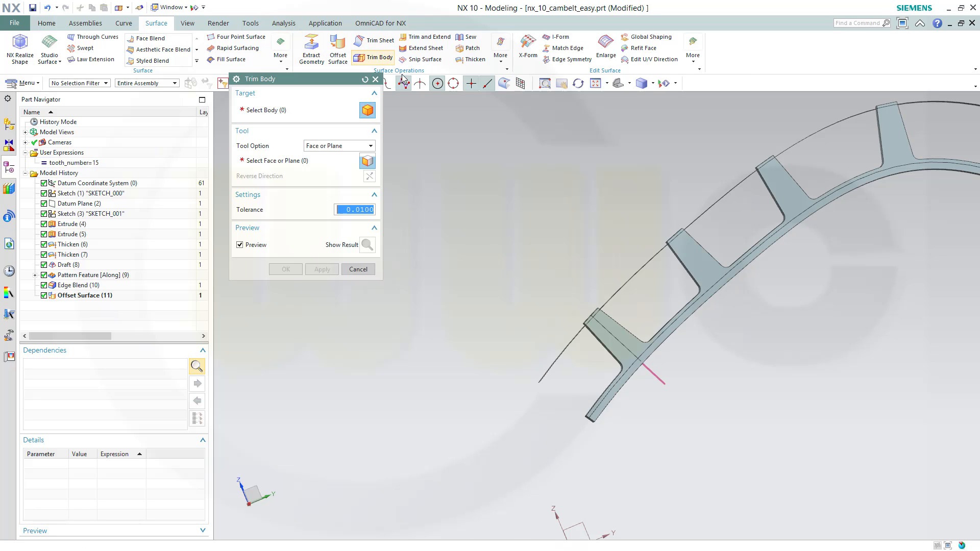
left_click(697, 257)
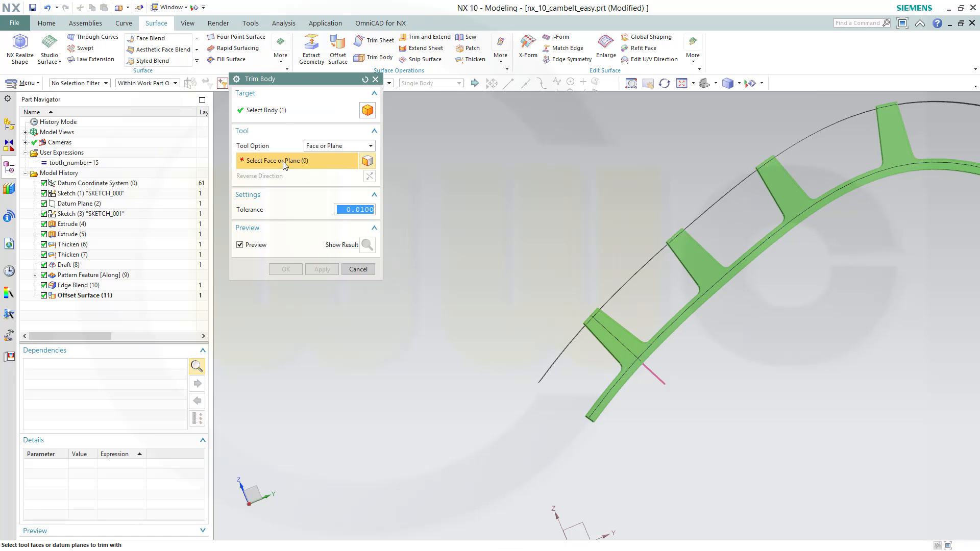
left_click(615, 304)
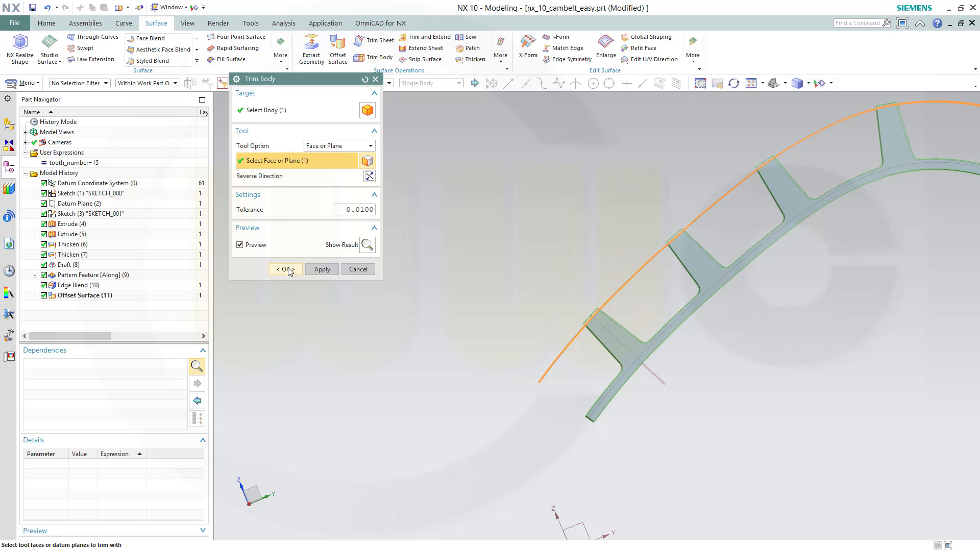
left_click(285, 269)
- Hide the offset surface that covers the trimmed tooth tips
scroll(733, 289, "up", 2)
scroll(597, 284, "down", 1)
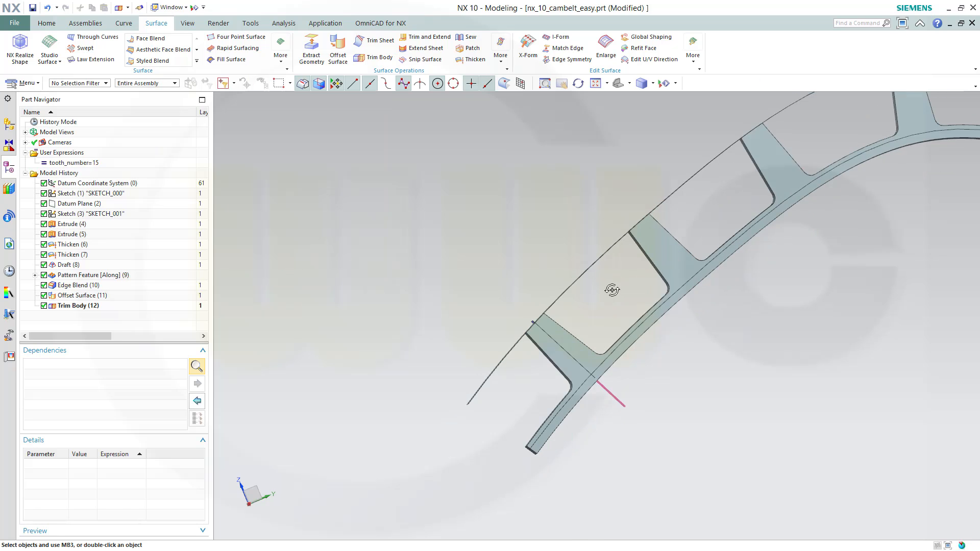
middle_click_drag(612, 289, 619, 293)
left_click(618, 294)
right_click(618, 293)
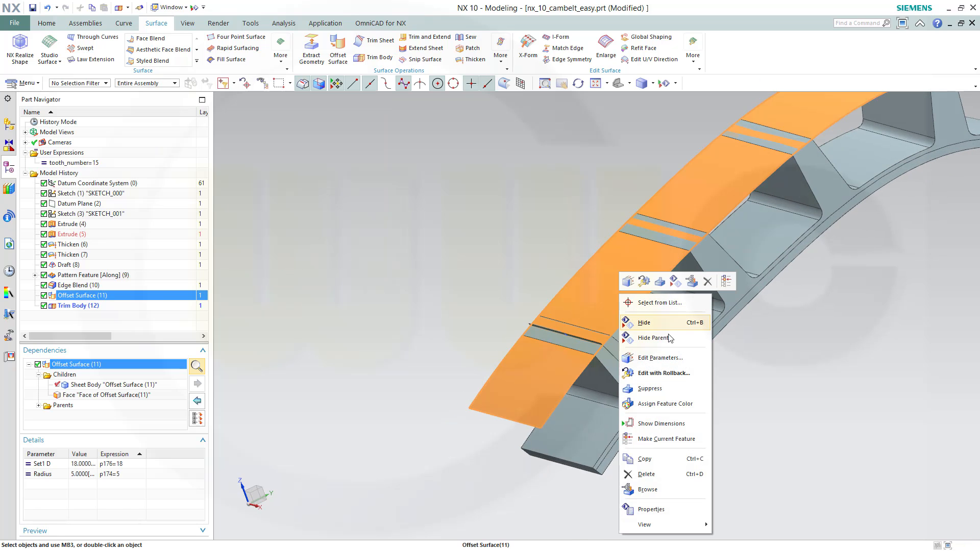
left_click(644, 322)
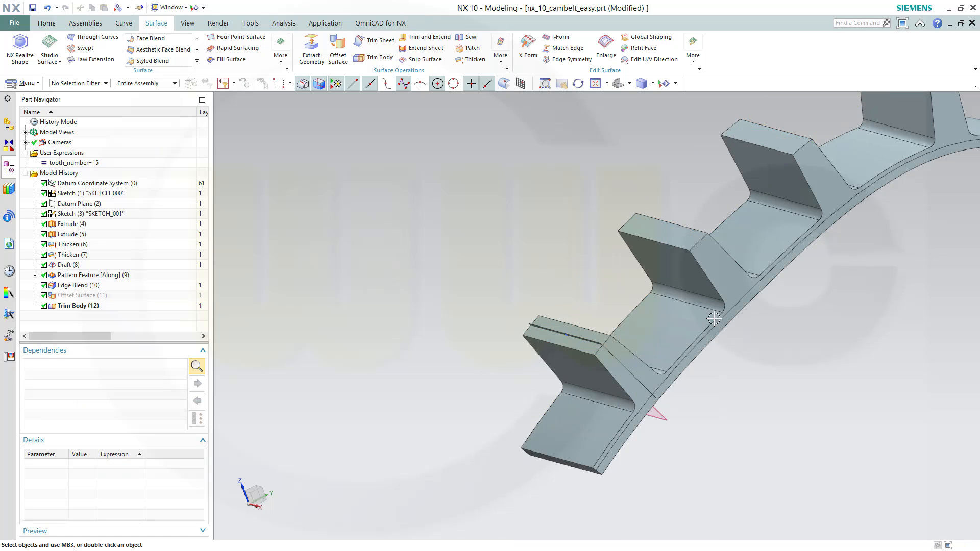
- Hide all datum planes and all sketches in the belt model
scroll(789, 326, "up", 2)
scroll(788, 322, "down", 2)
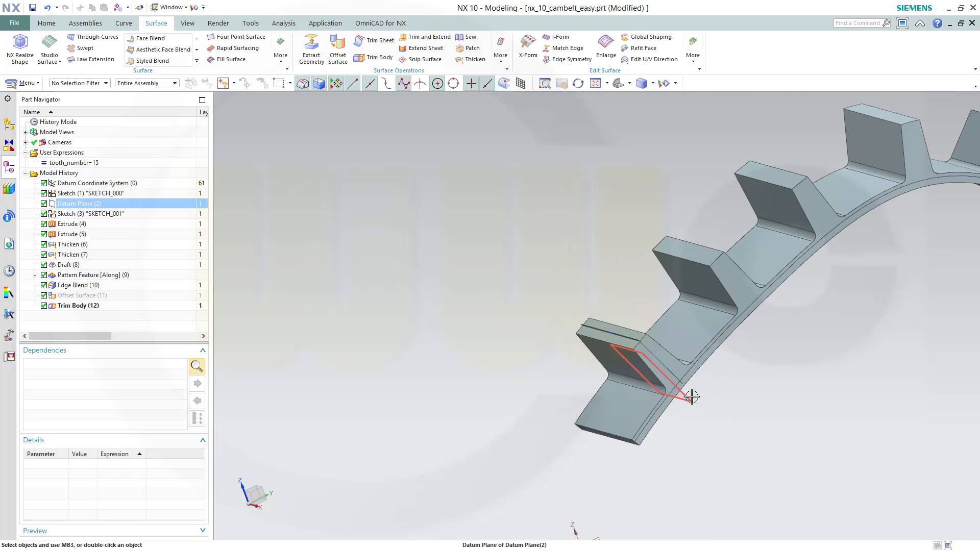
left_click(194, 7)
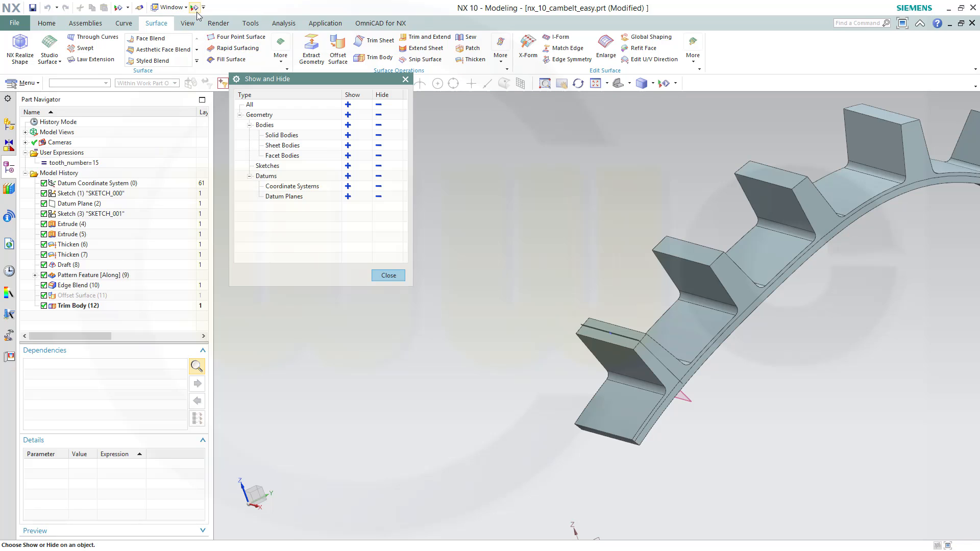
left_click(379, 197)
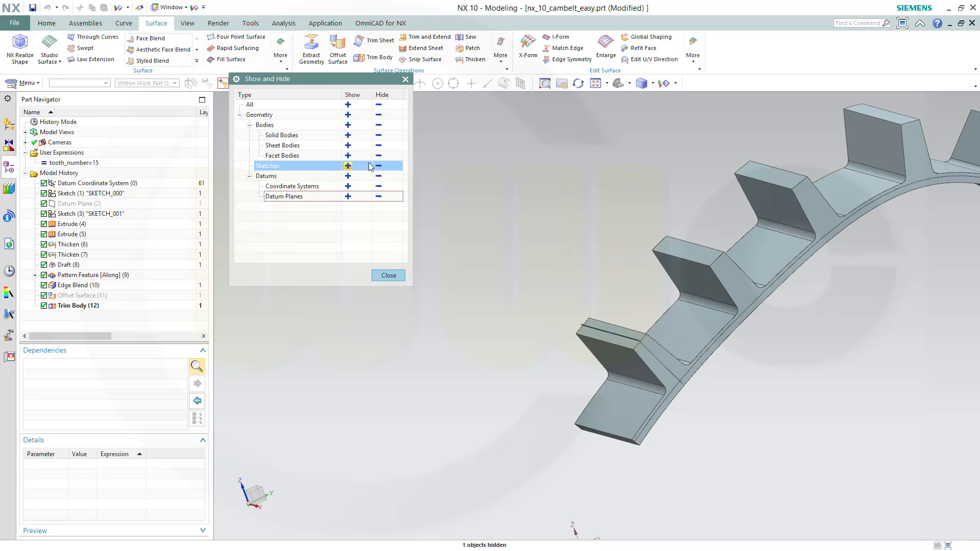
left_click(378, 166)
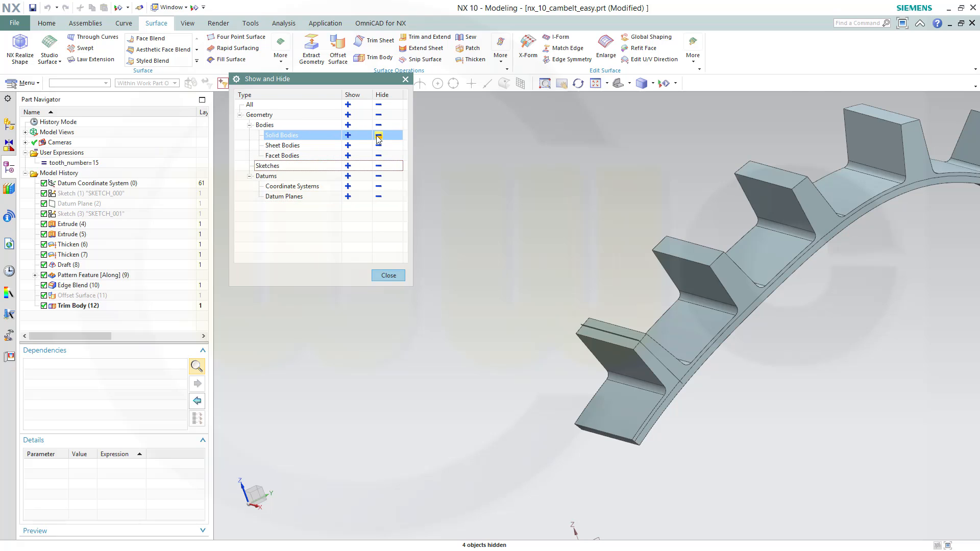
- Hide all sheet bodies, keep the solid belt body shown, and fit the whole belt in the view
left_click(378, 135)
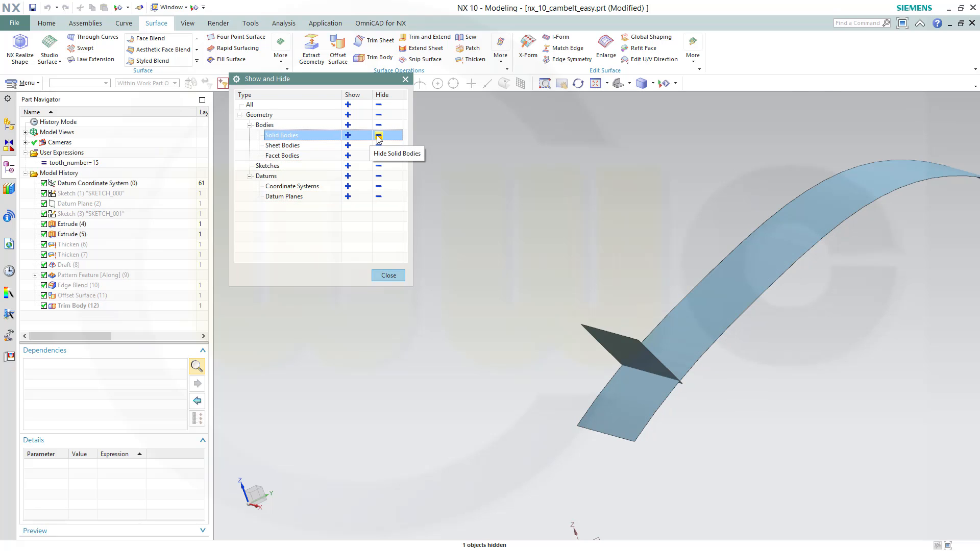
left_click(378, 146)
left_click(347, 135)
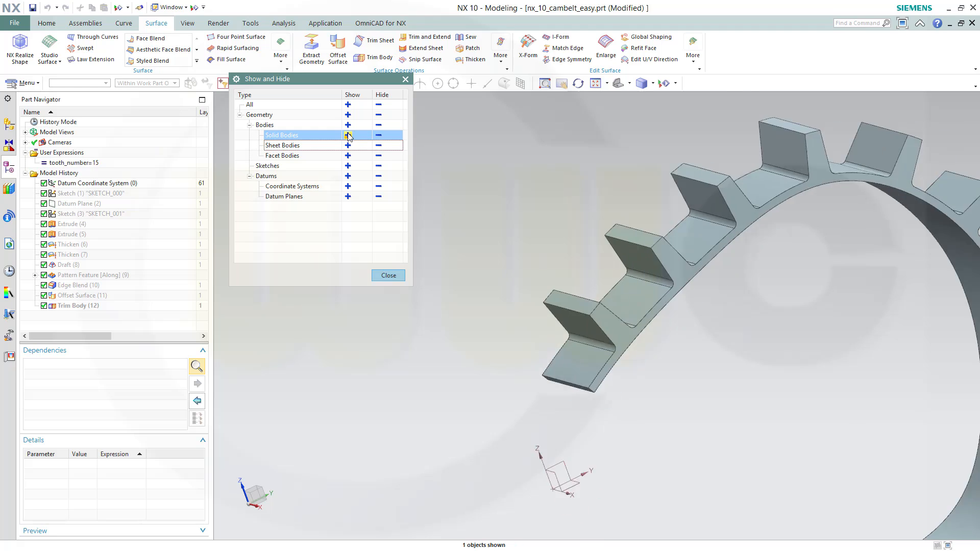
key("ctrl+f")
left_click(388, 275)
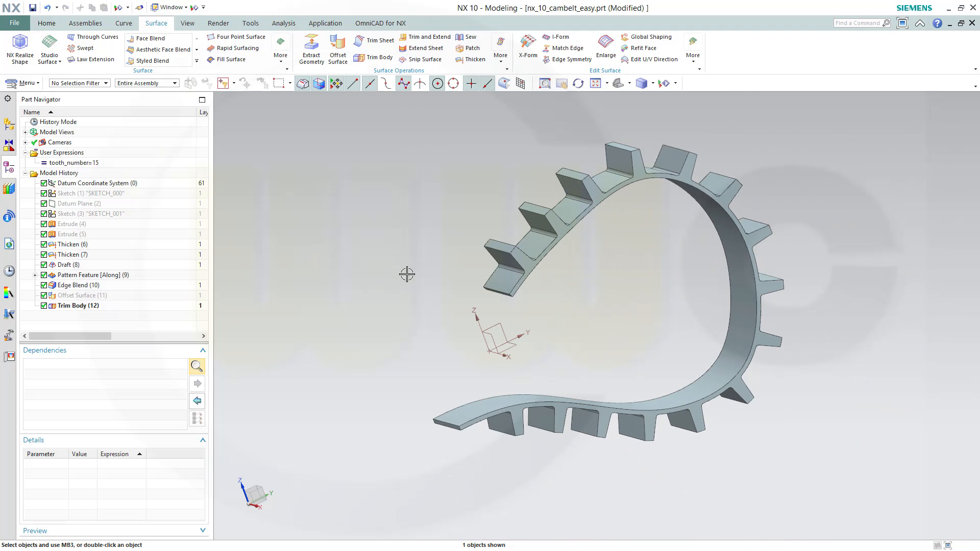
- Edit the belt path sketch SKETCH_000, stretching the spline's lower open end far outward and shifting its neighbouring defining point the same way
middle_click_drag(575, 264, 554, 255)
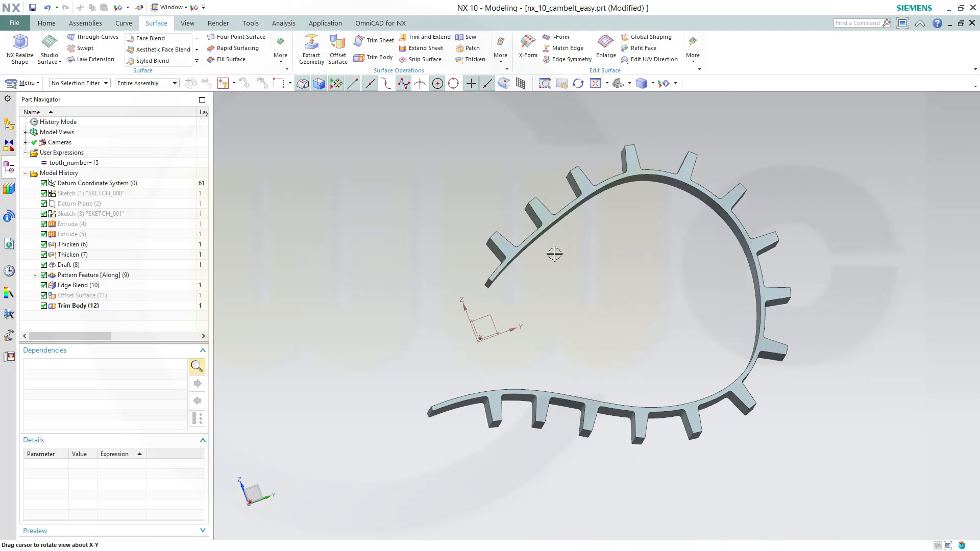
scroll(631, 255, "up", 3)
scroll(631, 255, "down", 5)
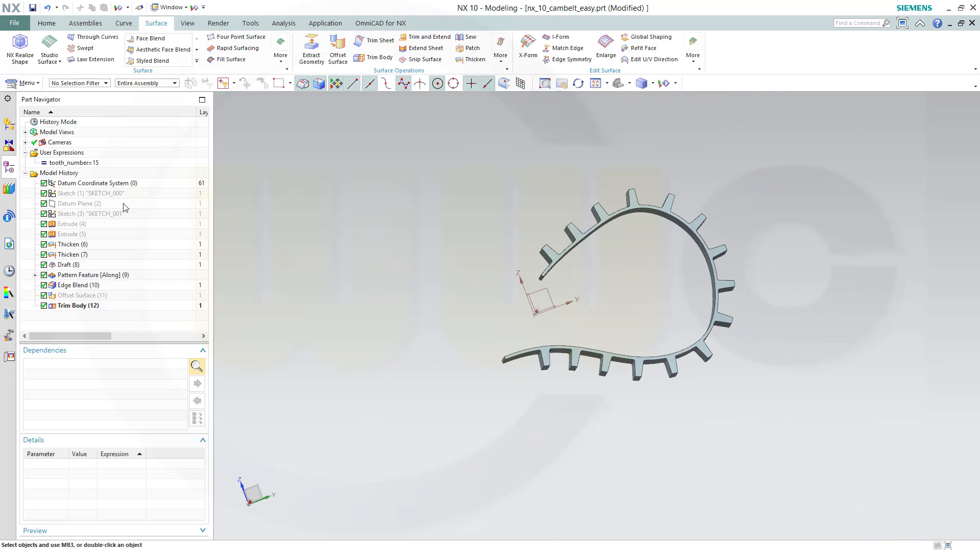
double_click(107, 194)
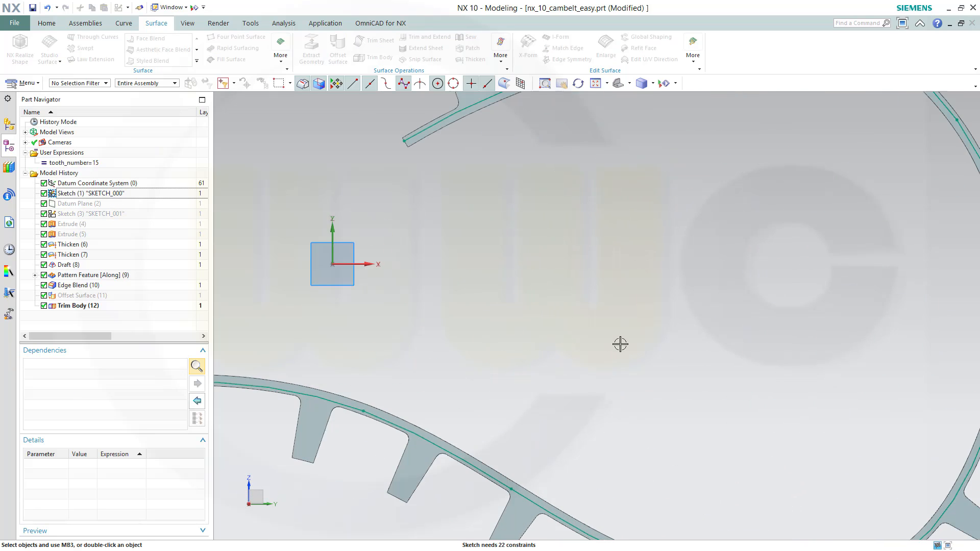
left_click(521, 412)
middle_click_drag(555, 417, 635, 352, "shift")
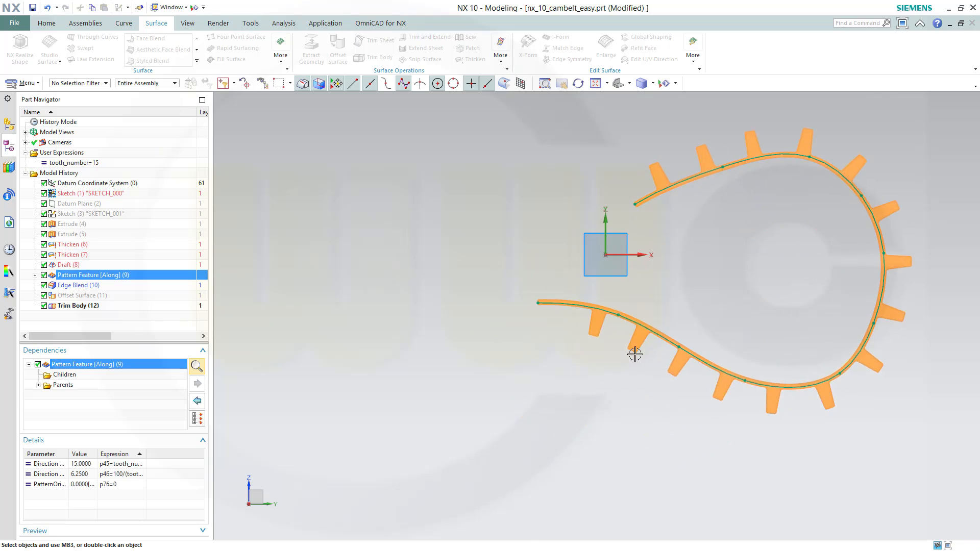
left_click_drag(533, 303, 325, 365)
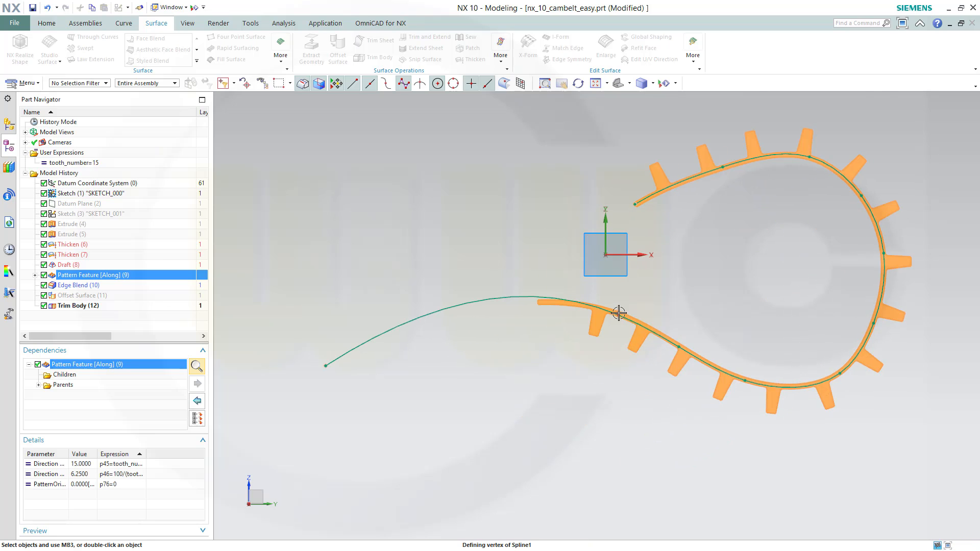
left_click_drag(619, 313, 554, 295)
- Stretch the spline's upper open end outward, finish the sketch, and dismiss the update report
left_click_drag(635, 204, 484, 208)
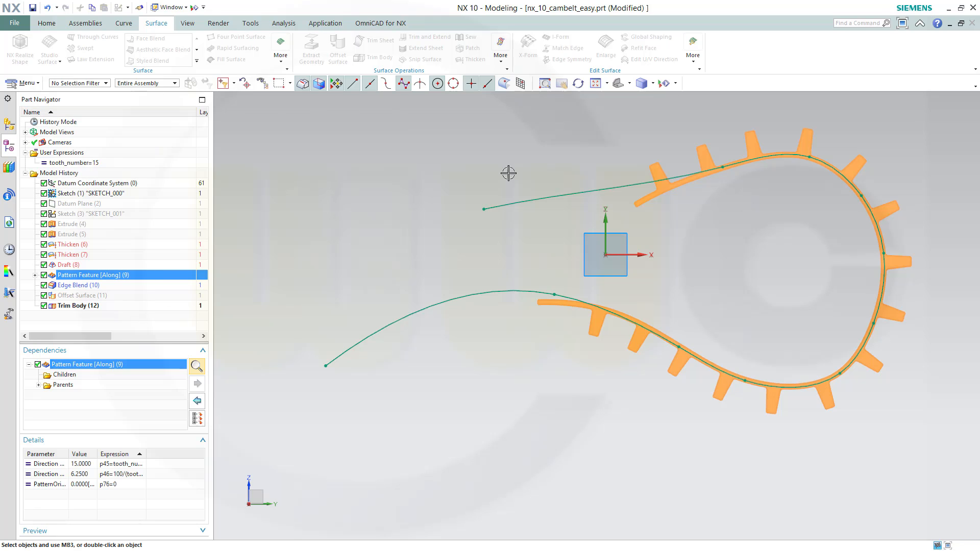
left_click(47, 24)
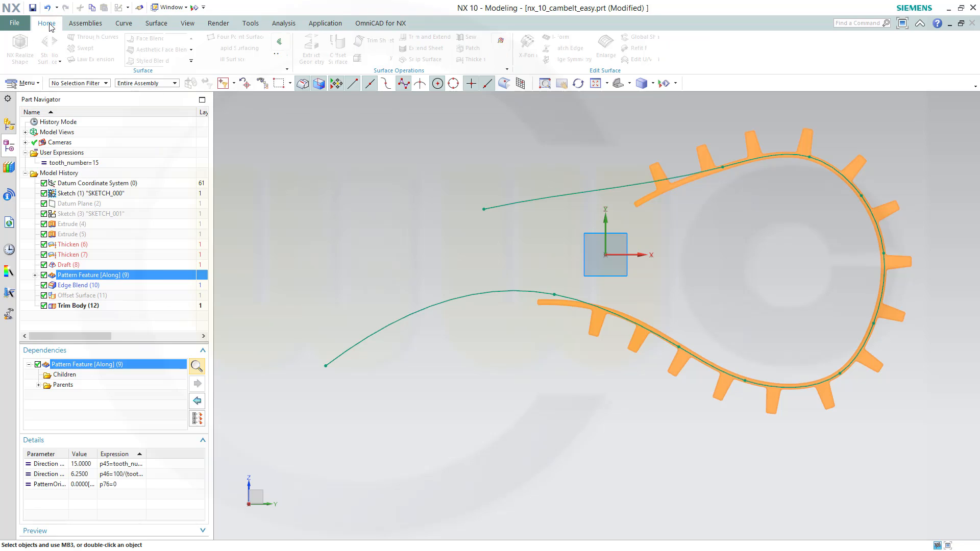
left_click(37, 47)
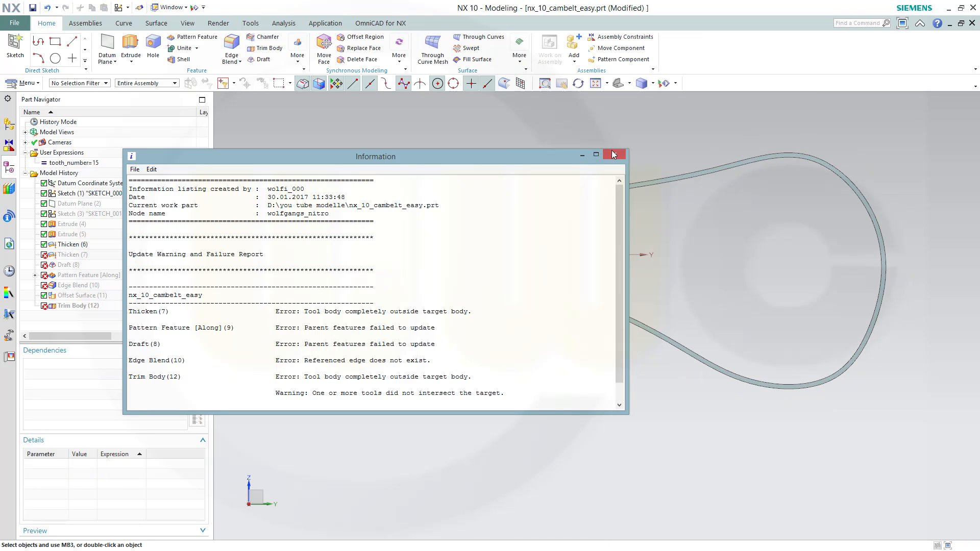
left_click(616, 155)
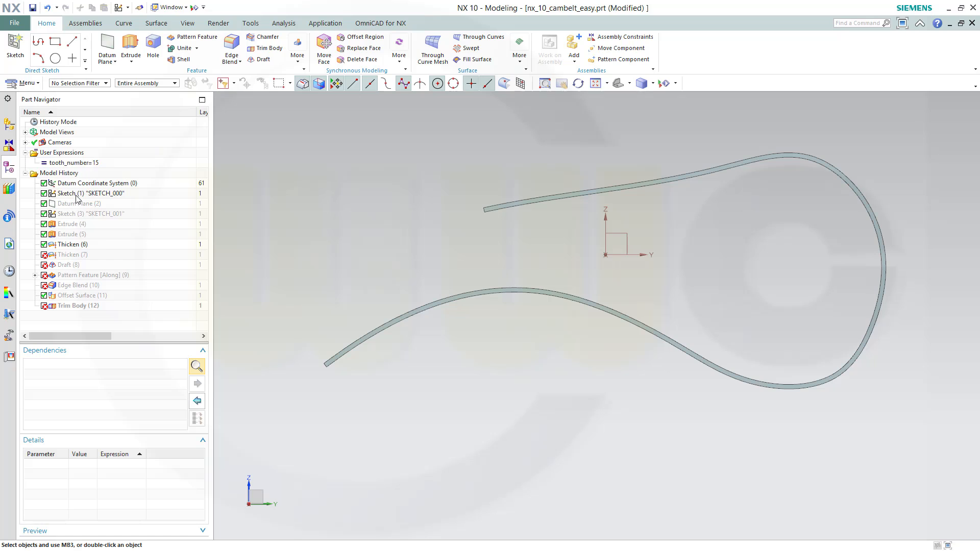
- Redefine the on-curve datum plane's location by % Arc Length, placing it at 5 percent along the belt spline
double_click(73, 204)
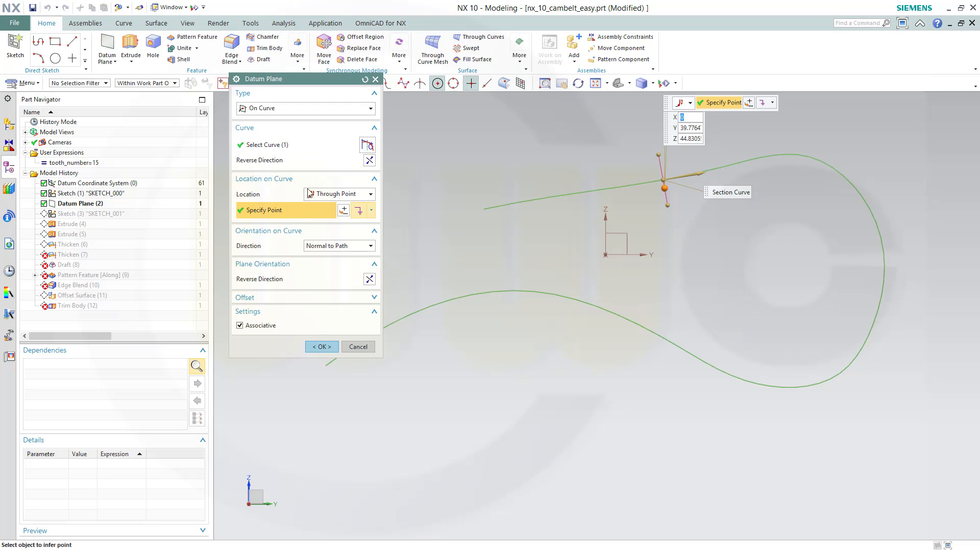
left_click(371, 195)
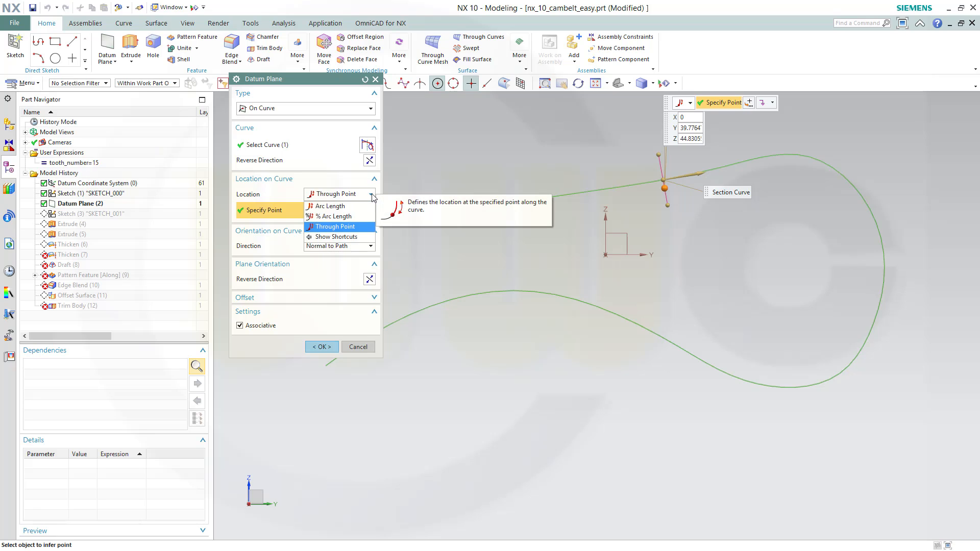
left_click(334, 218)
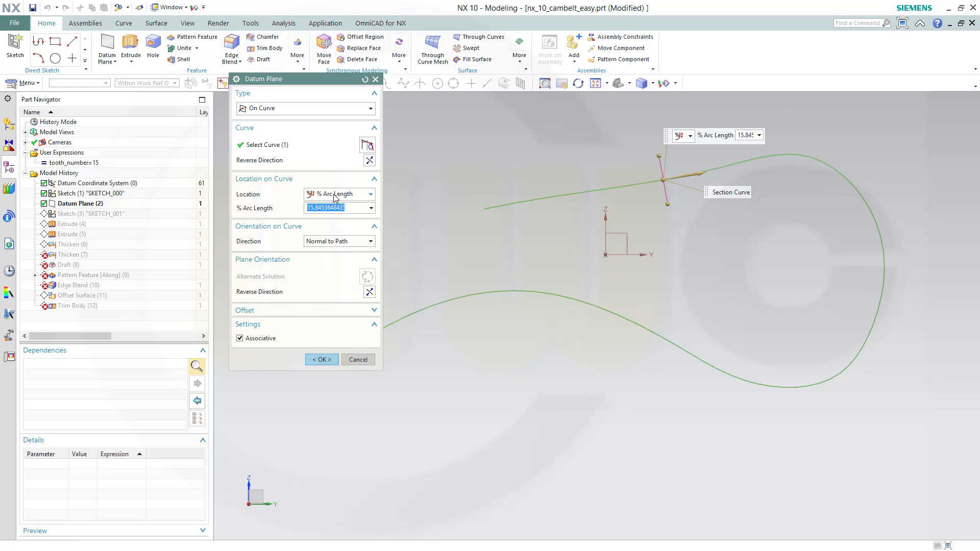
type("5")
key("Tab")
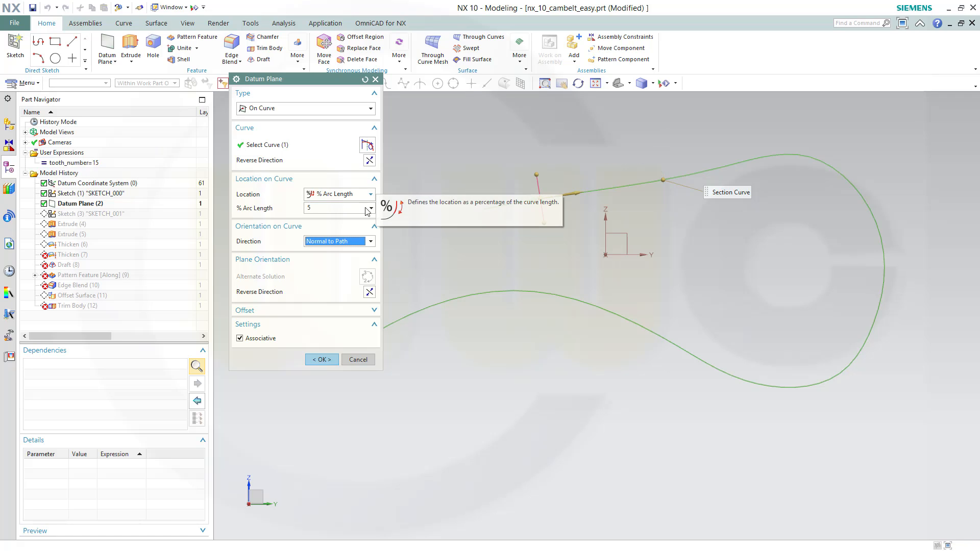
left_click(320, 359)
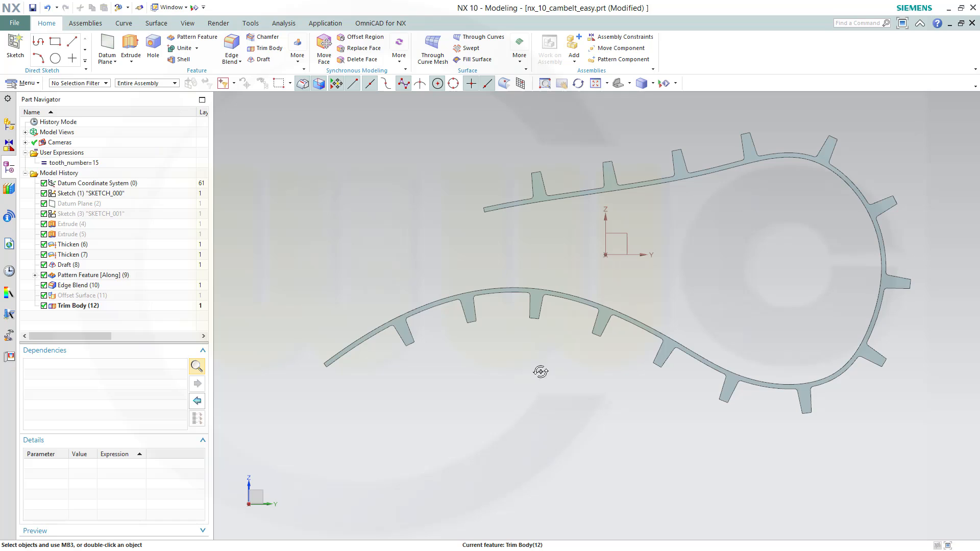
- Set the user expression tooth_number to 40
middle_click_drag(540, 371, 562, 357)
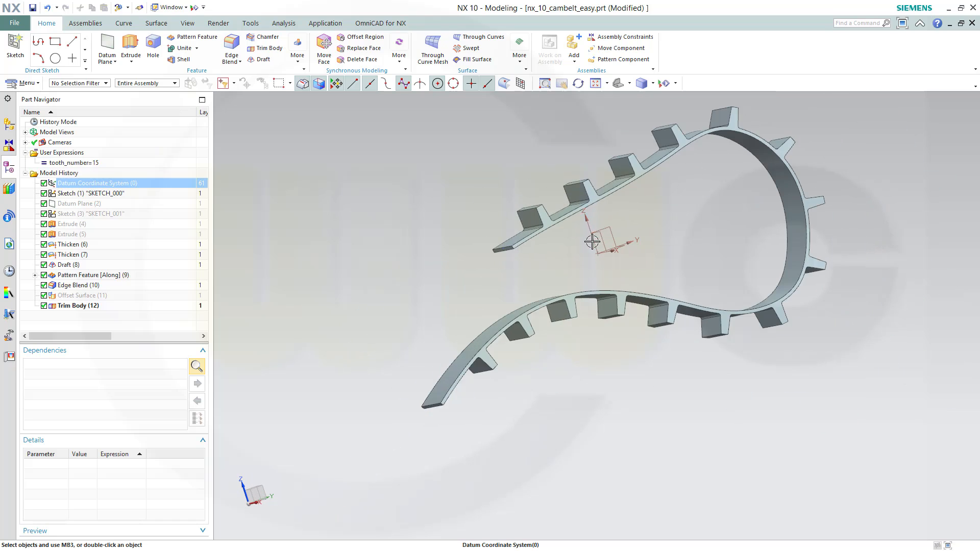
middle_click_drag(568, 240, 465, 247)
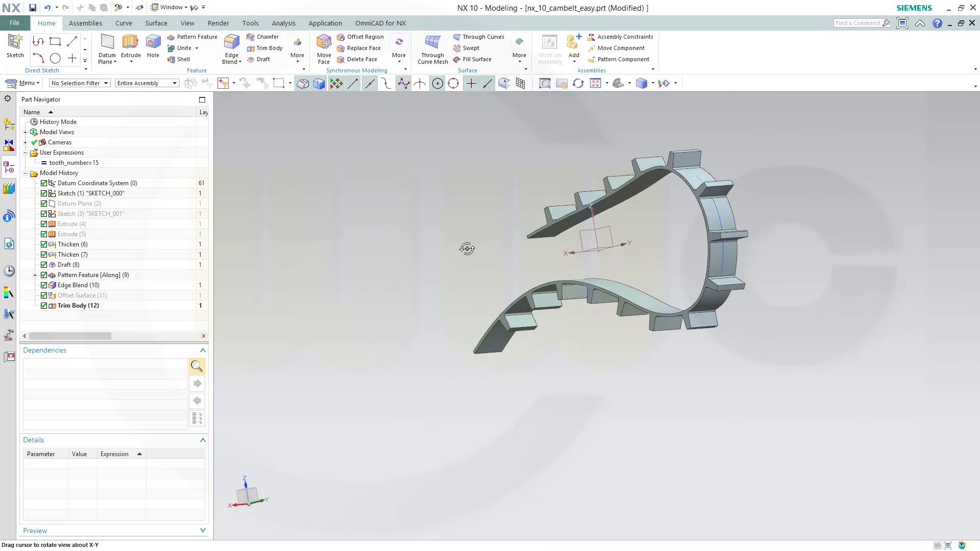
double_click(105, 162)
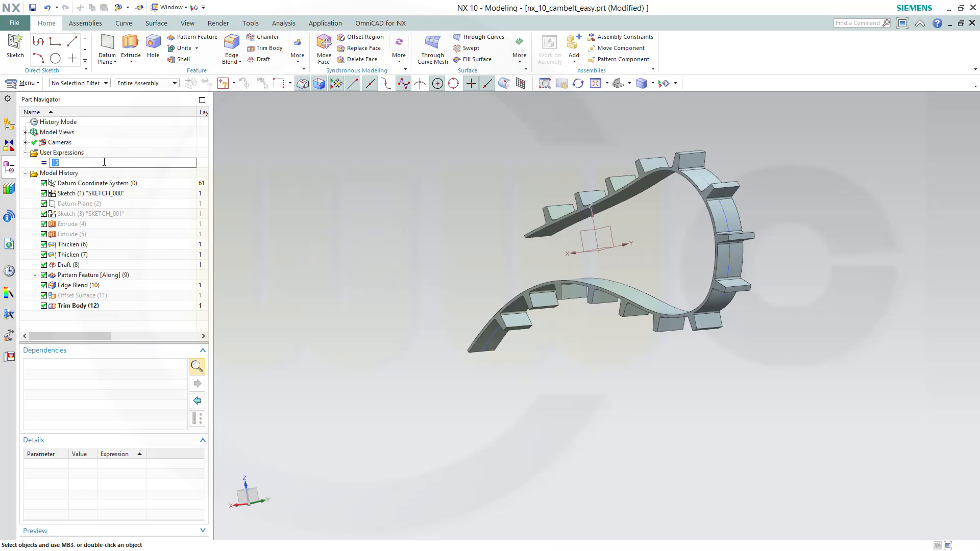
type("40")
key("Return")
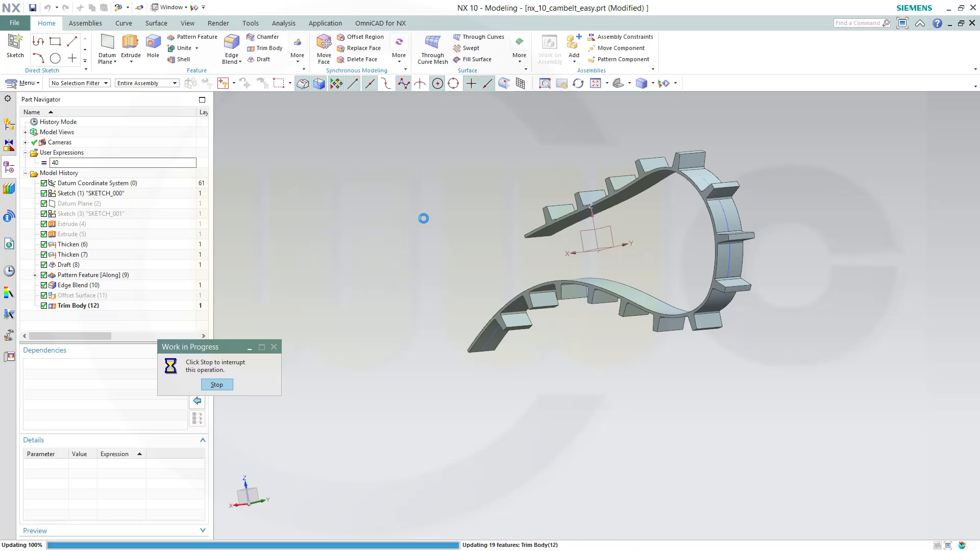
middle_click_drag(444, 216, 470, 194)
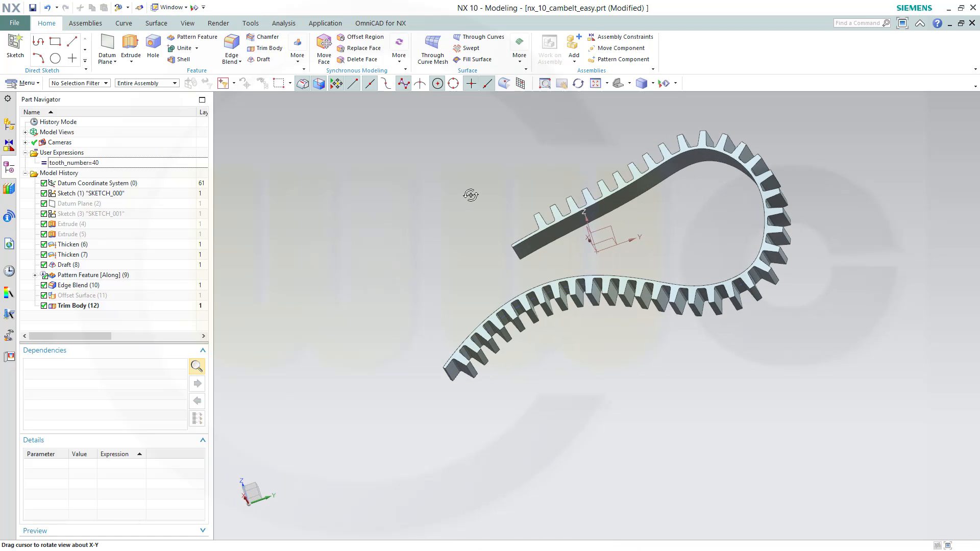
middle_click_drag(546, 163, 475, 283, "shift")
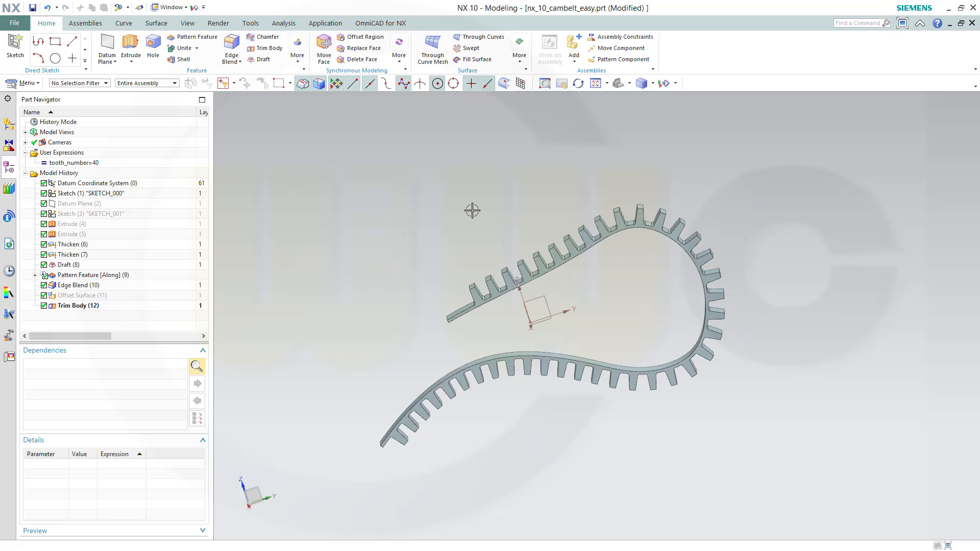
middle_click_drag(595, 332, 614, 316)
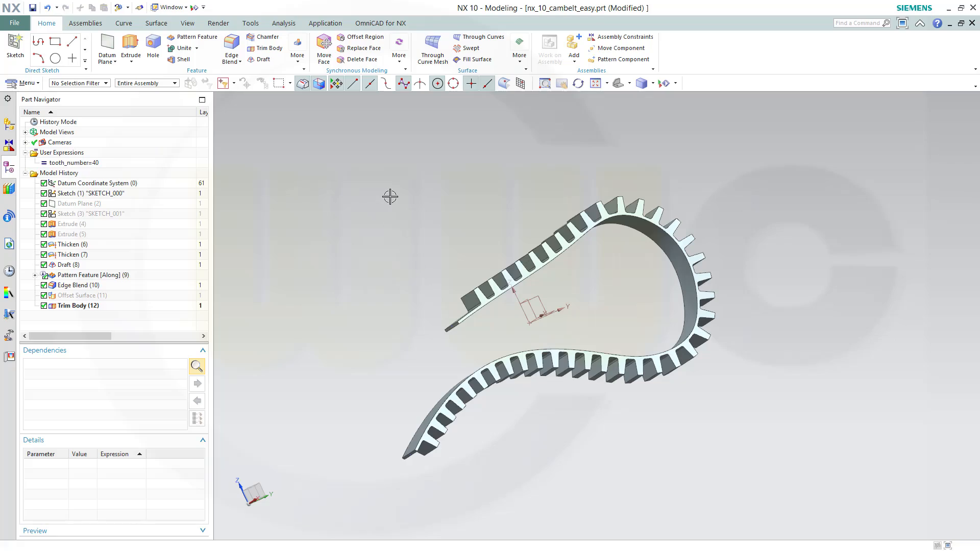